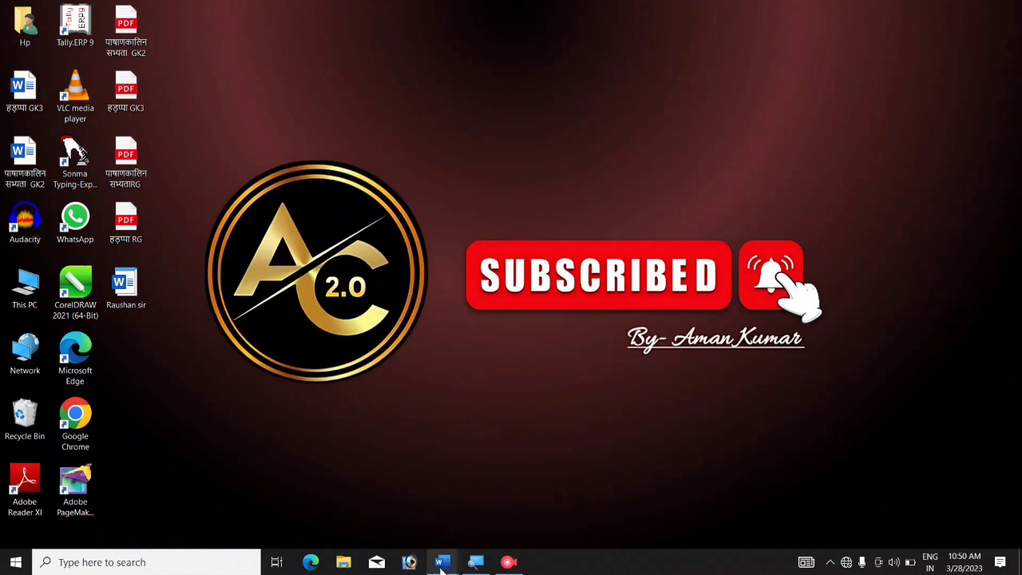
# - Bring up Document1 and scroll through page 1's answer sheet and page 2's six sheets, then back to the top
pyautogui.moveTo(443, 559)
pyautogui.click(415, 532)
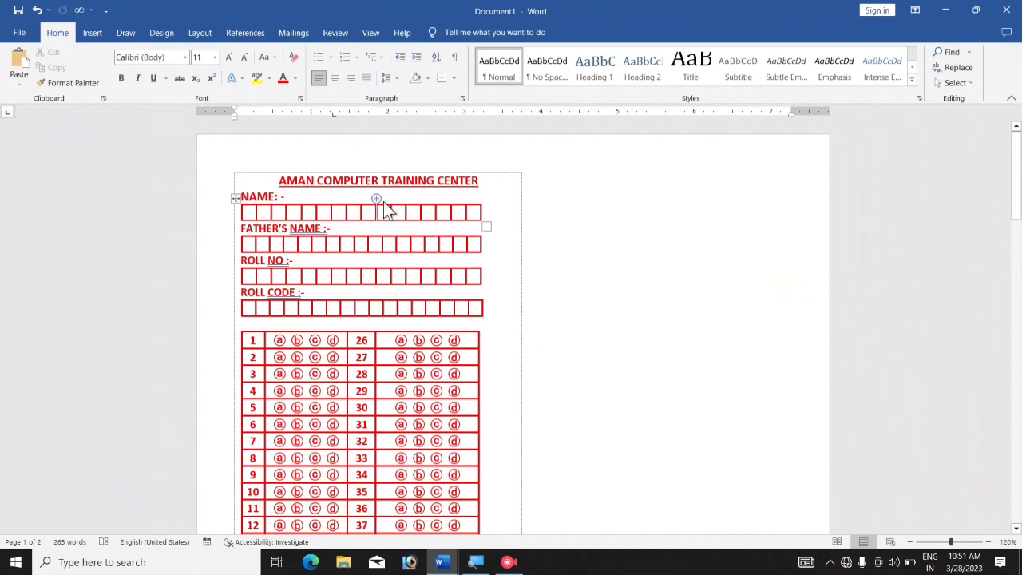
pyautogui.scroll(-4, 404, 285)
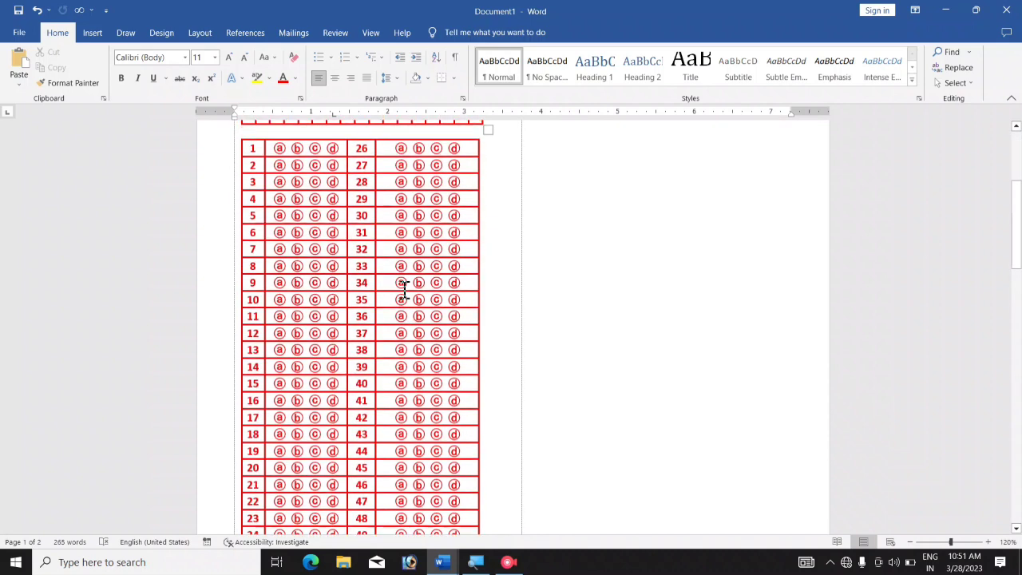
pyautogui.scroll(-5, 404, 285)
pyautogui.scroll(-4, 400, 296)
pyautogui.scroll(-3, 399, 296)
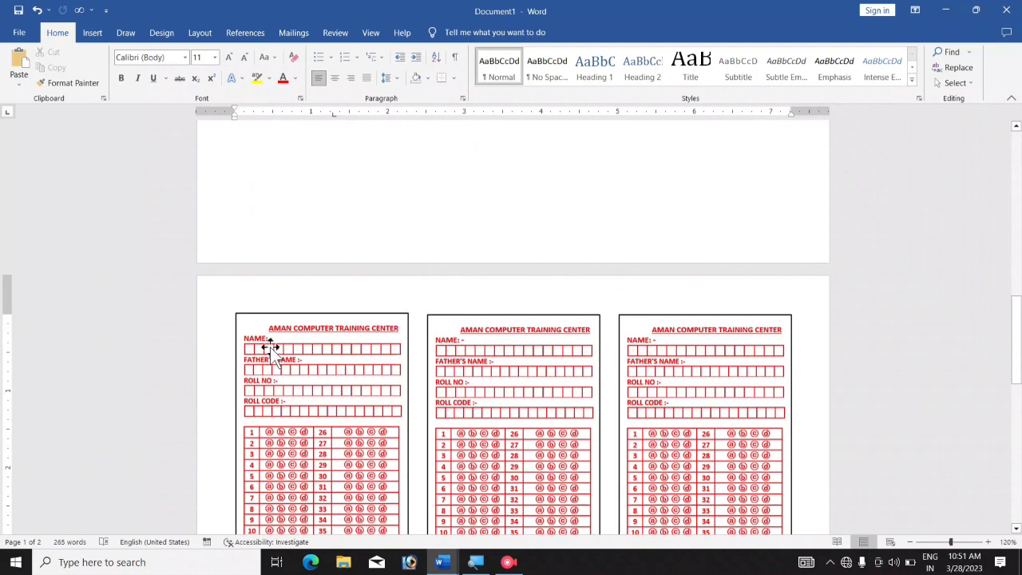
pyautogui.scroll(-3, 733, 348)
pyautogui.scroll(-3, 714, 353)
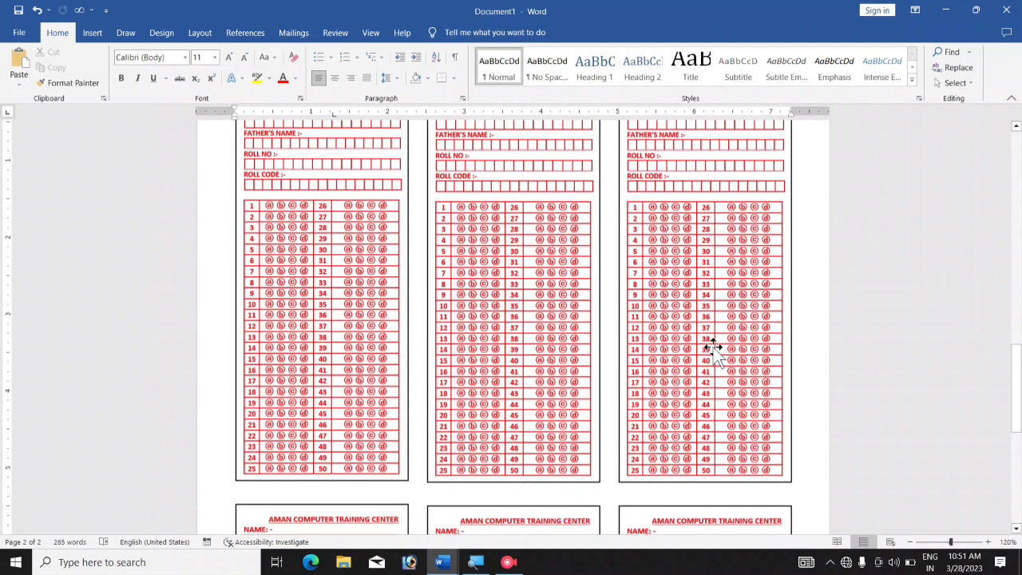
pyautogui.scroll(2, 694, 262)
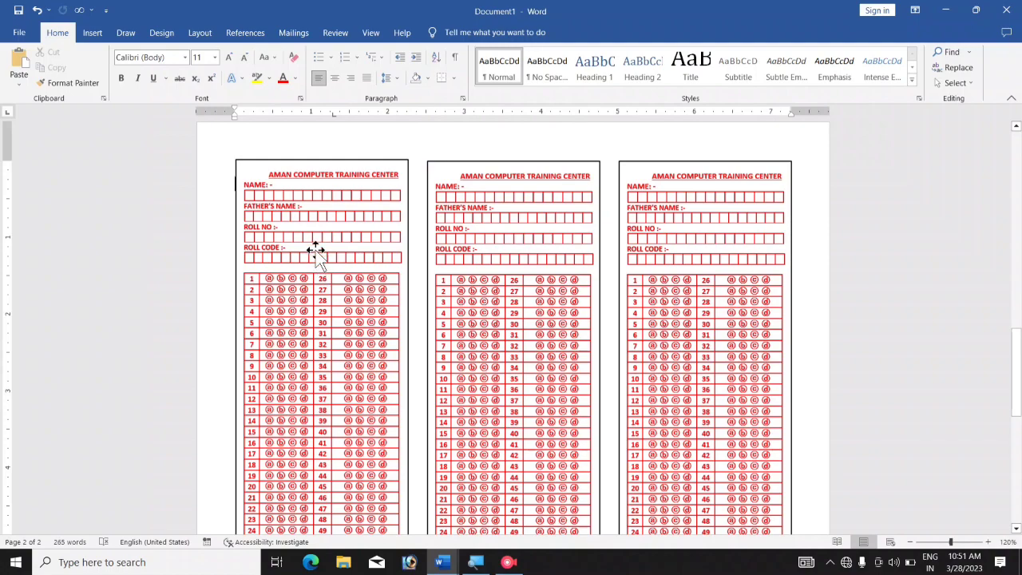
pyautogui.scroll(-10, 749, 294)
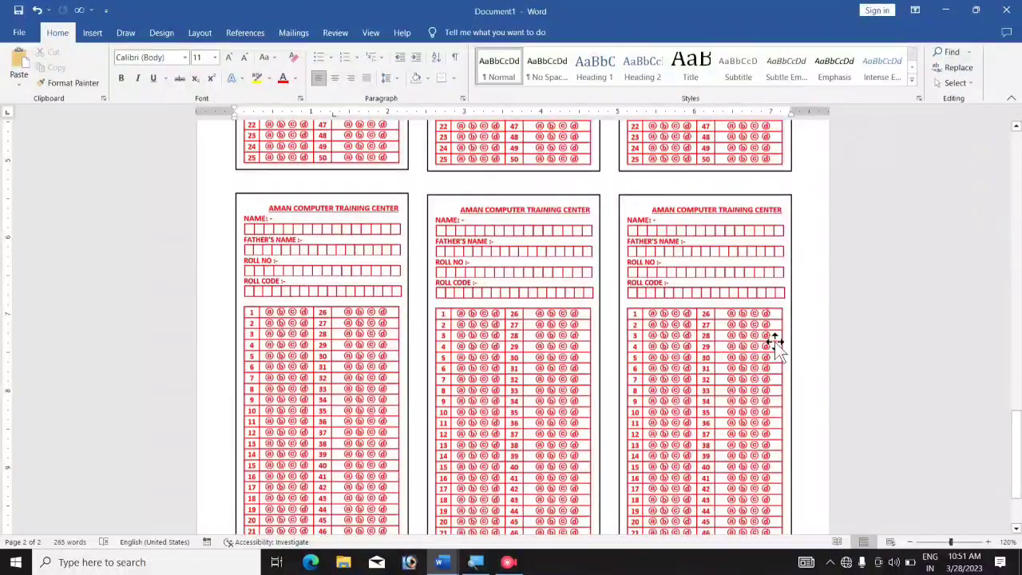
pyautogui.scroll(5, 760, 304)
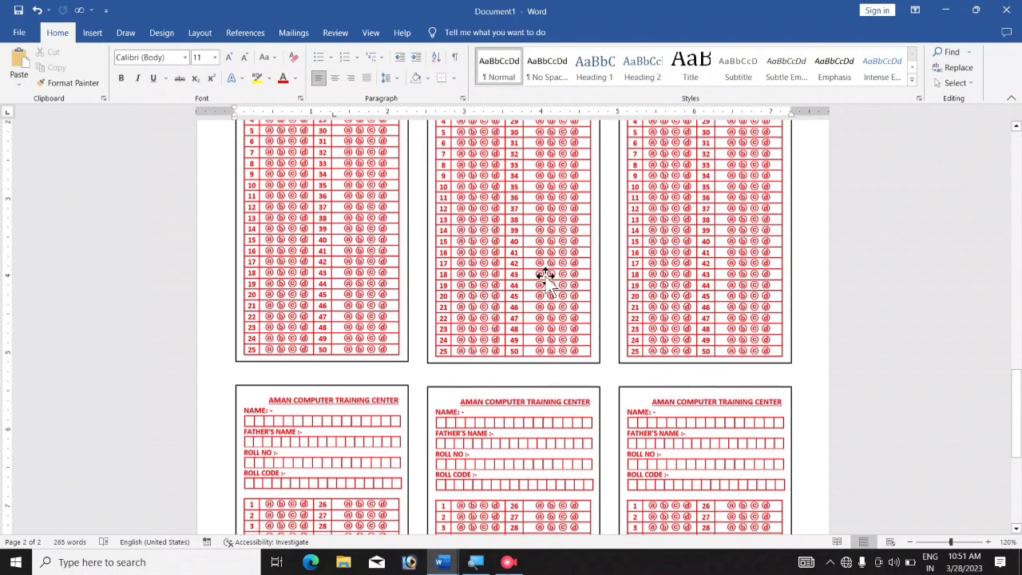
pyautogui.scroll(-5, 546, 275)
pyautogui.scroll(-5, 545, 275)
pyautogui.scroll(-5, 545, 276)
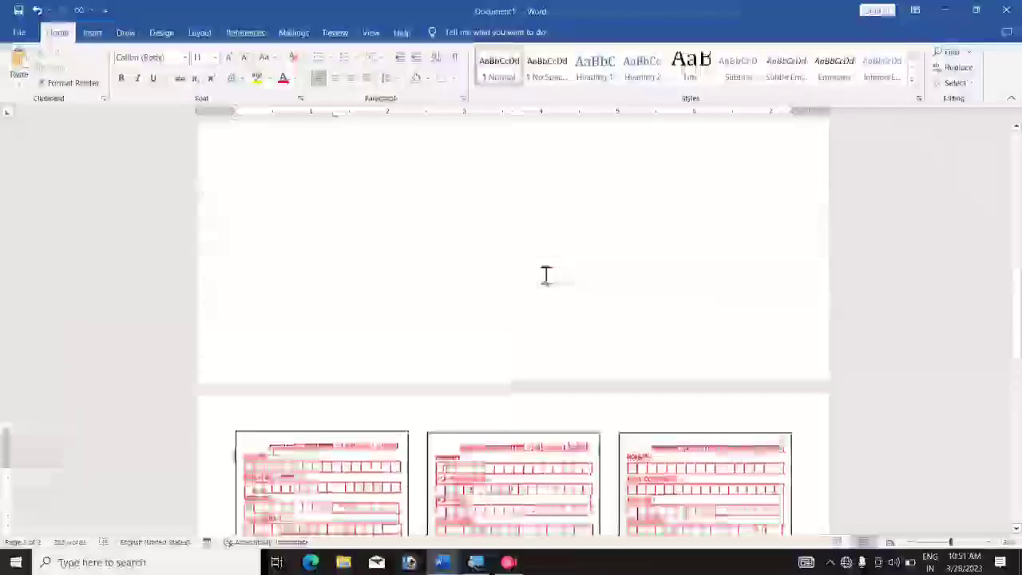
pyautogui.scroll(2, 546, 275)
pyautogui.scroll(5, 546, 276)
pyautogui.scroll(2, 546, 275)
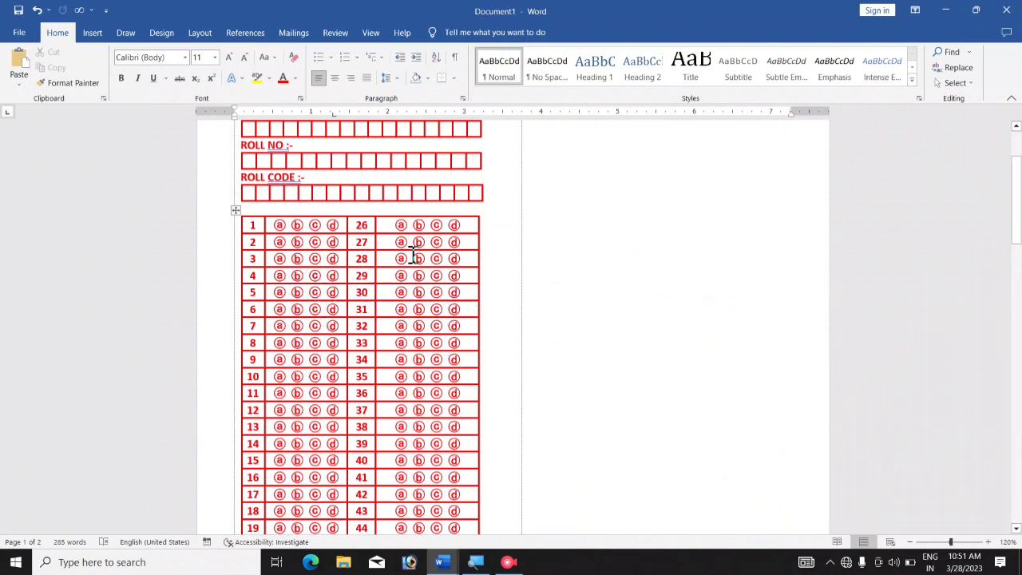
pyautogui.scroll(3, 413, 253)
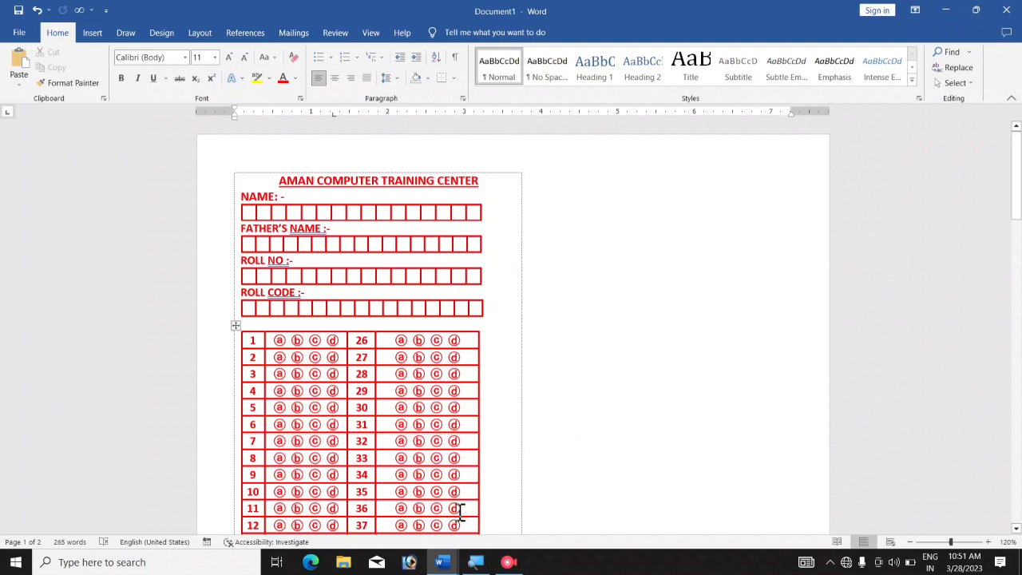
# - Switch to the blank Doc5 document
pyautogui.moveTo(440, 562)
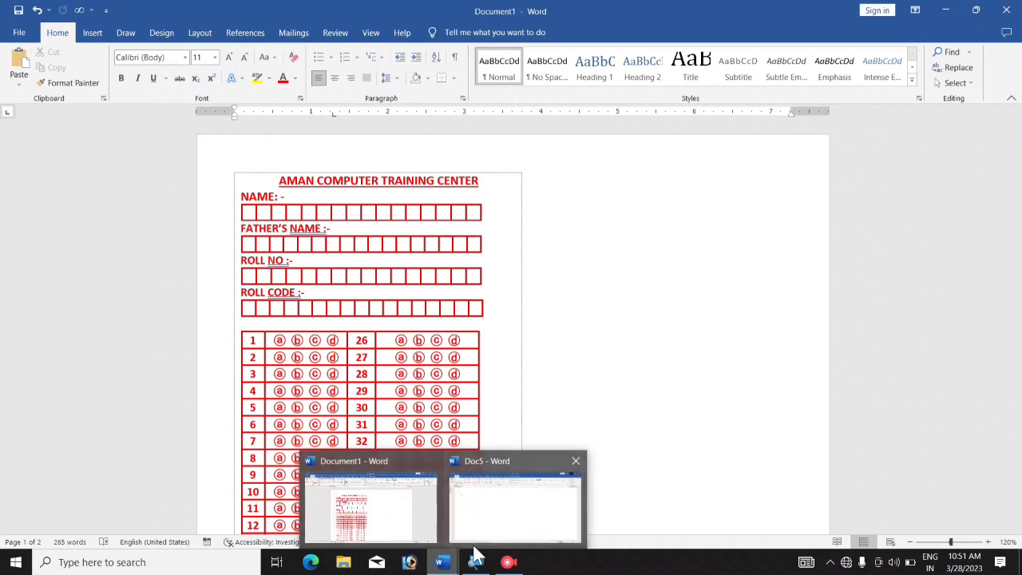
pyautogui.click(486, 521)
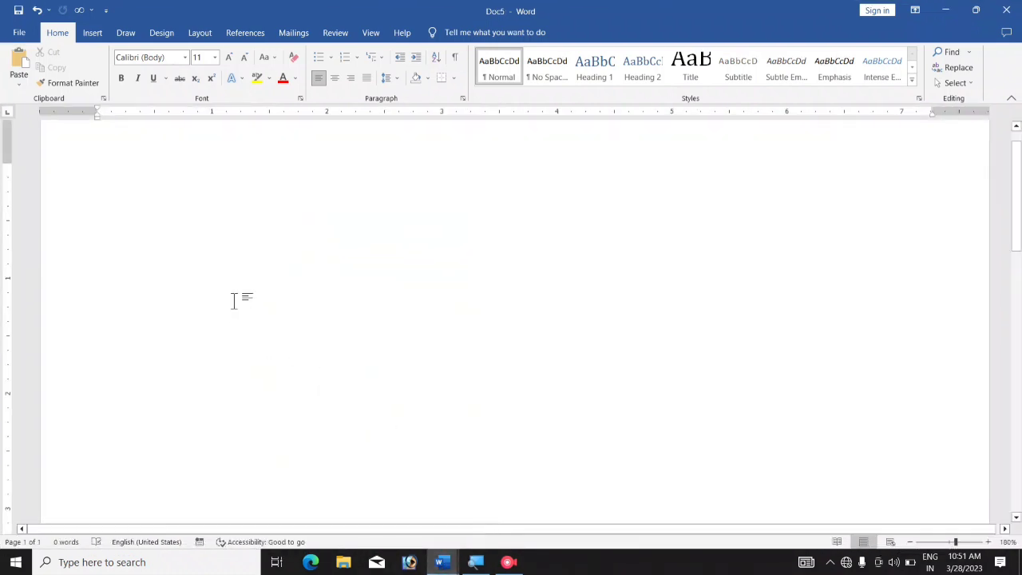
pyautogui.scroll(-5, 431, 335)
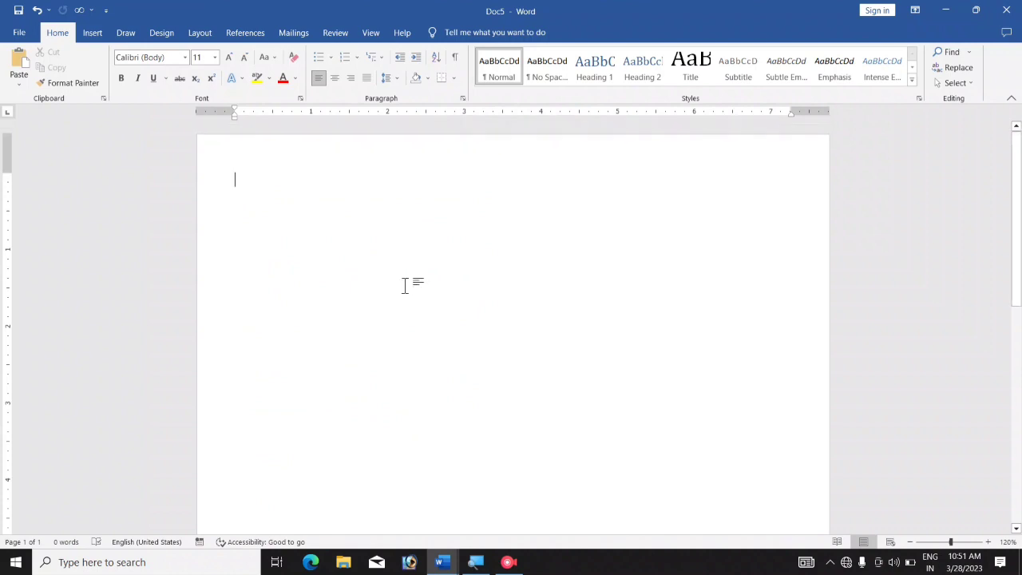
# - Insert a four-column, one-row table at the top of Doc5
pyautogui.click(93, 34)
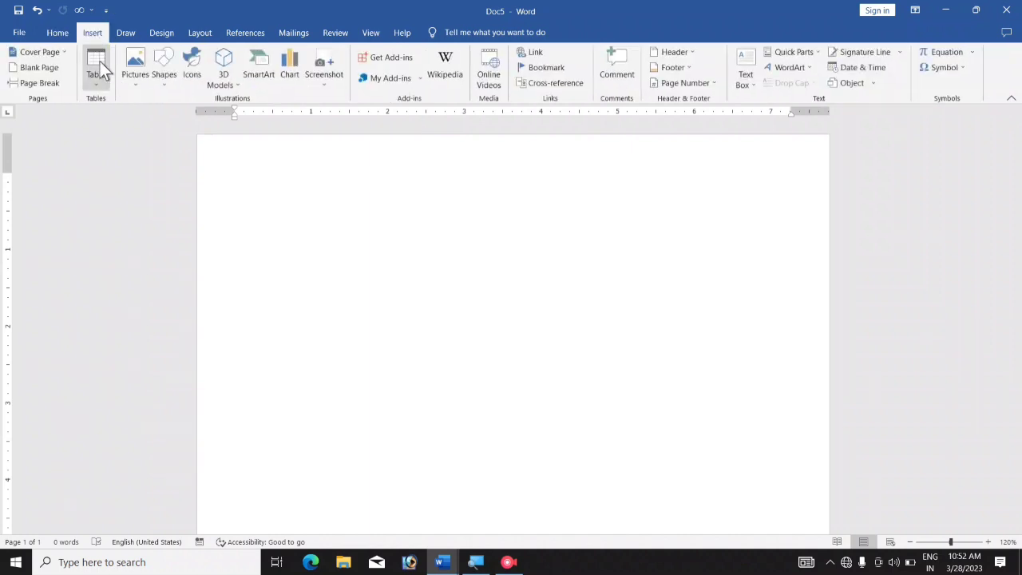
pyautogui.click(97, 64)
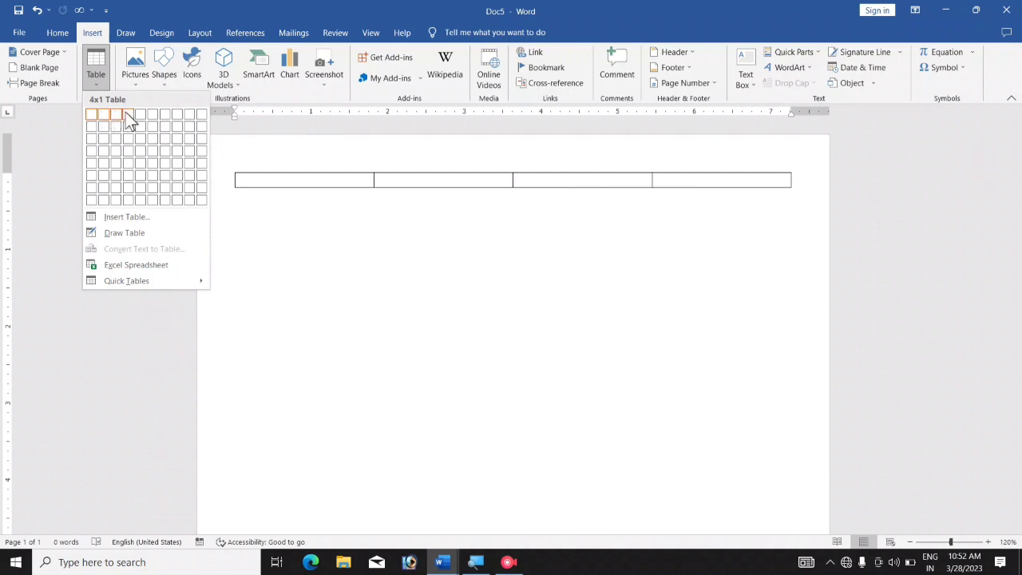
pyautogui.click(126, 114)
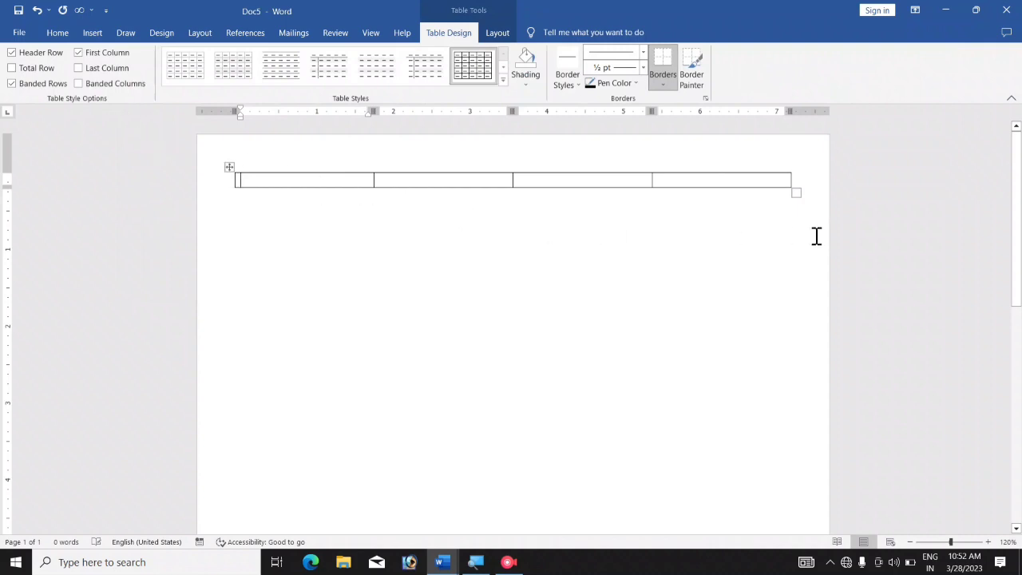
# - Shrink the table to about a third of the page width and make its columns alternate narrow and wide
pyautogui.moveTo(795, 194); pyautogui.dragTo(426, 196)
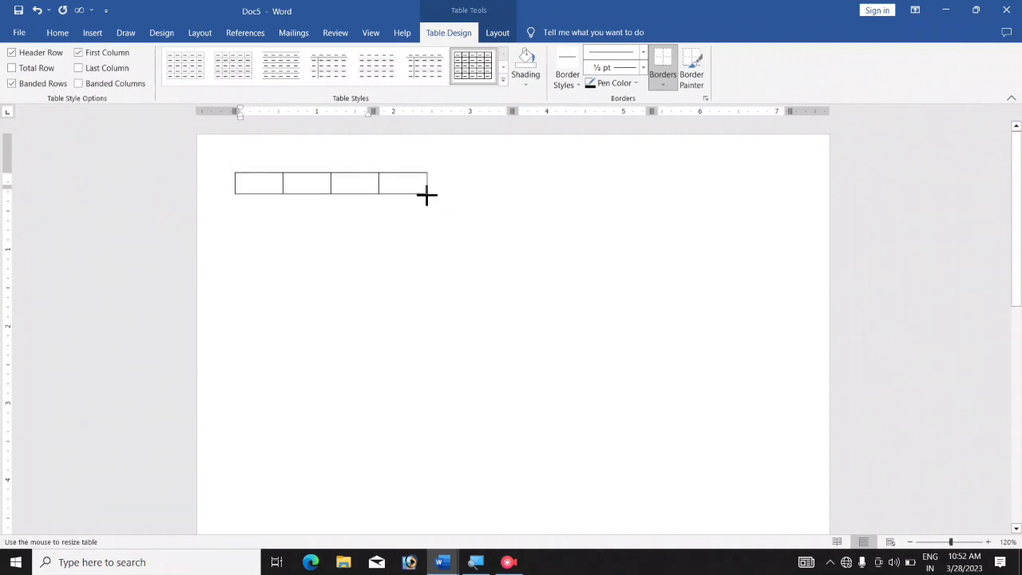
pyautogui.keyDown('ctrl'); pyautogui.scroll(5, 349, 297); pyautogui.keyUp('ctrl')
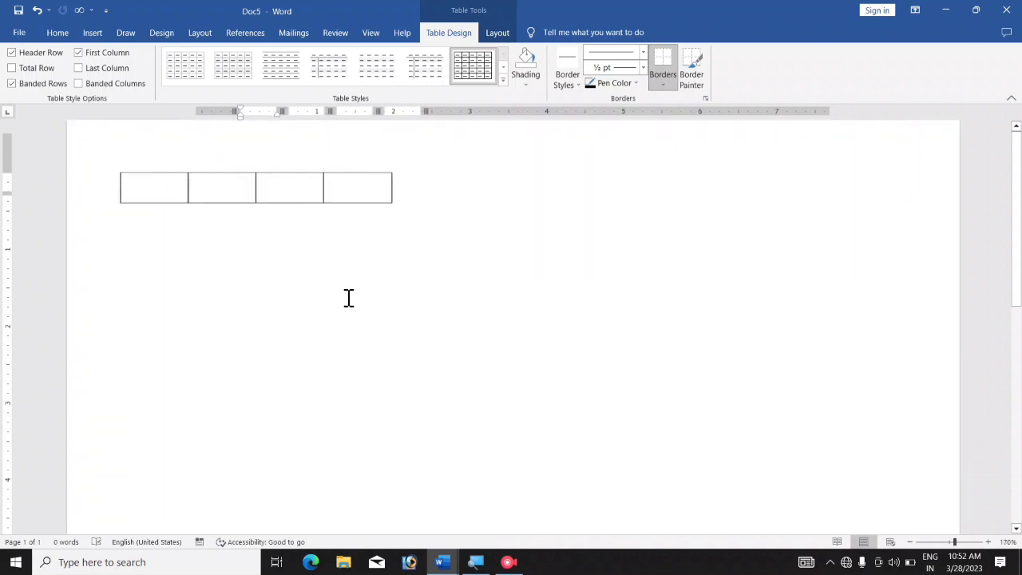
pyautogui.keyDown('ctrl'); pyautogui.scroll(2, 349, 297); pyautogui.keyUp('ctrl')
pyautogui.keyDown('ctrl'); pyautogui.scroll(2, 349, 297); pyautogui.keyUp('ctrl')
pyautogui.keyDown('ctrl'); pyautogui.scroll(7, 349, 298); pyautogui.keyUp('ctrl')
pyautogui.keyDown('ctrl'); pyautogui.scroll(4, 349, 297); pyautogui.keyUp('ctrl')
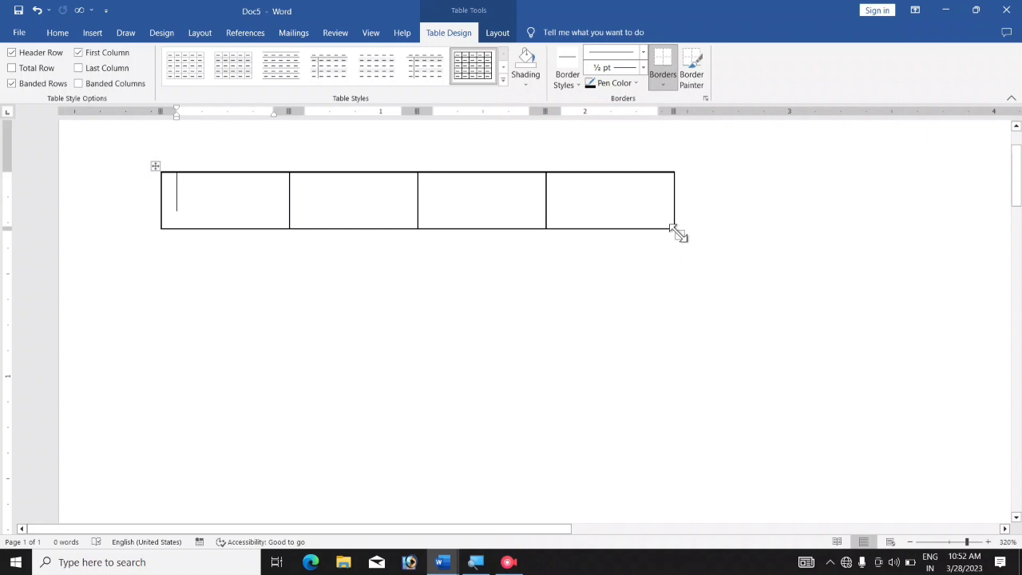
pyautogui.moveTo(680, 235); pyautogui.dragTo(705, 230)
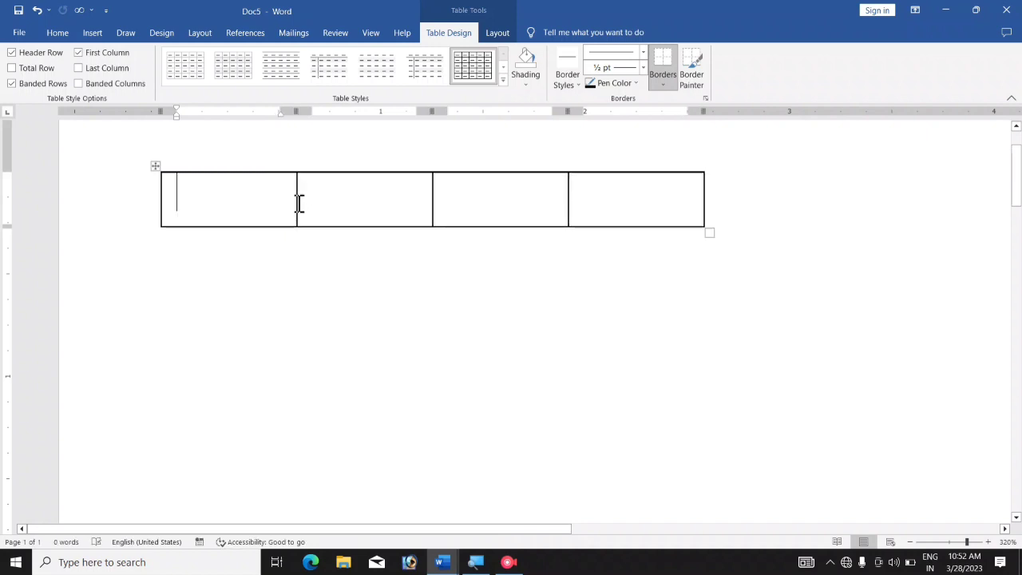
pyautogui.moveTo(296, 203); pyautogui.dragTo(226, 197)
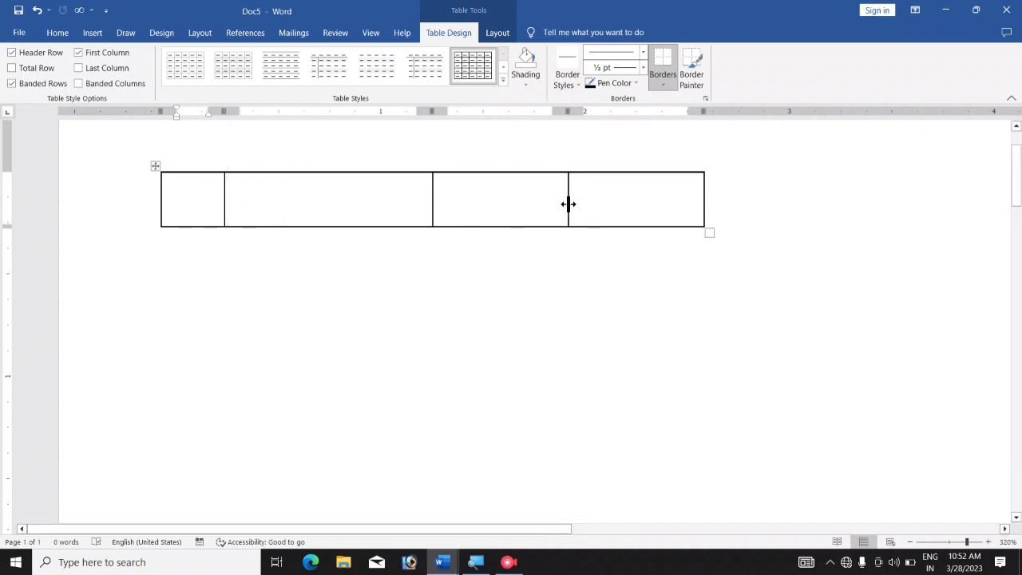
pyautogui.moveTo(568, 204); pyautogui.dragTo(493, 209)
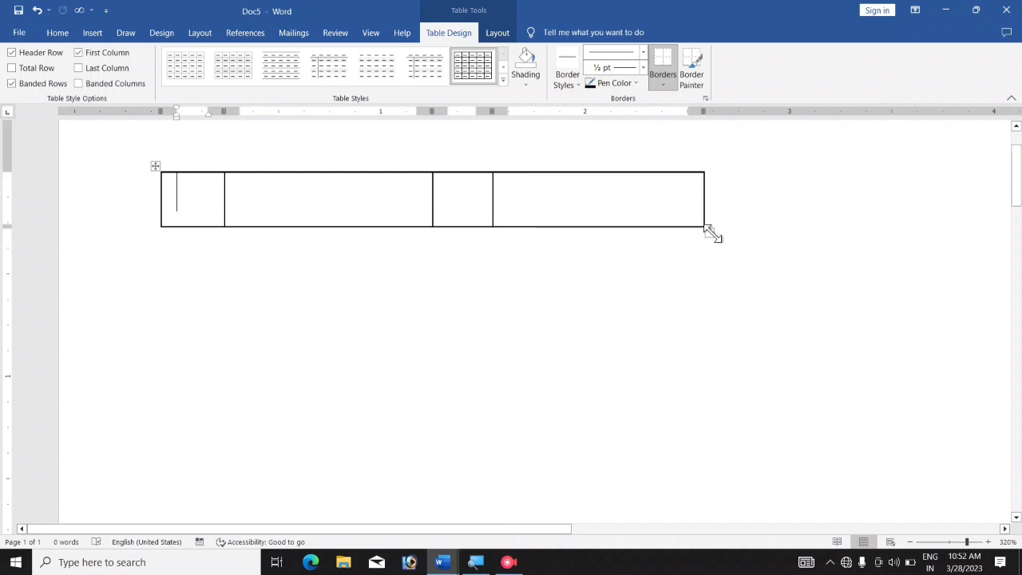
pyautogui.moveTo(706, 229); pyautogui.dragTo(688, 213)
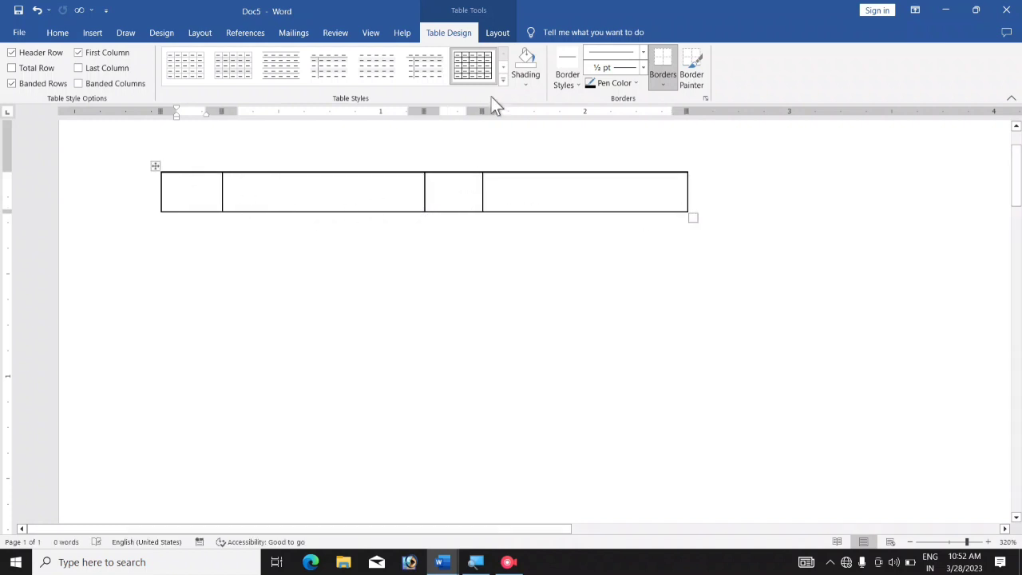
# - Add seven rows below the table's first row with Insert Below, then clear the selection
pyautogui.click(497, 33)
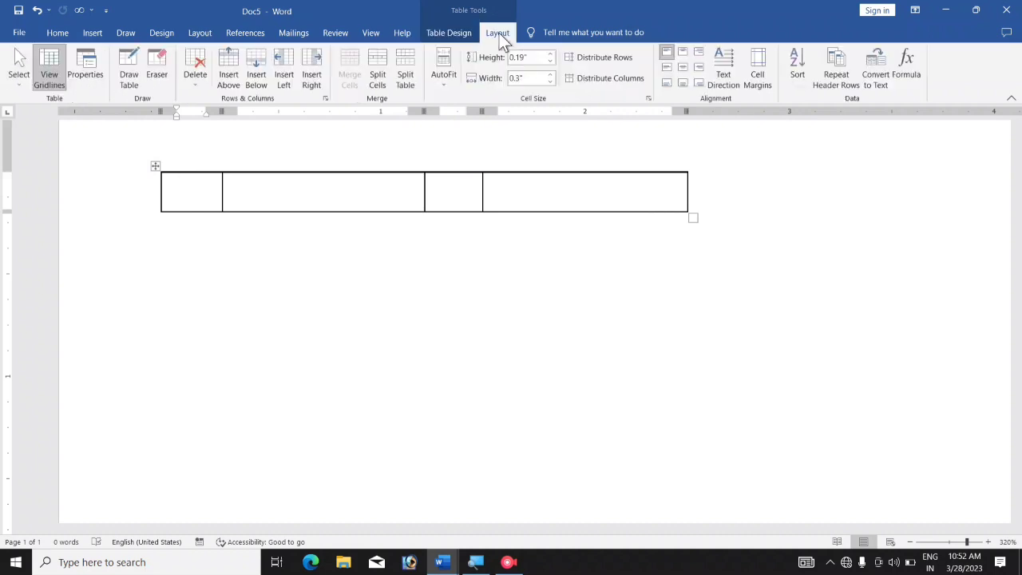
pyautogui.click(258, 74)
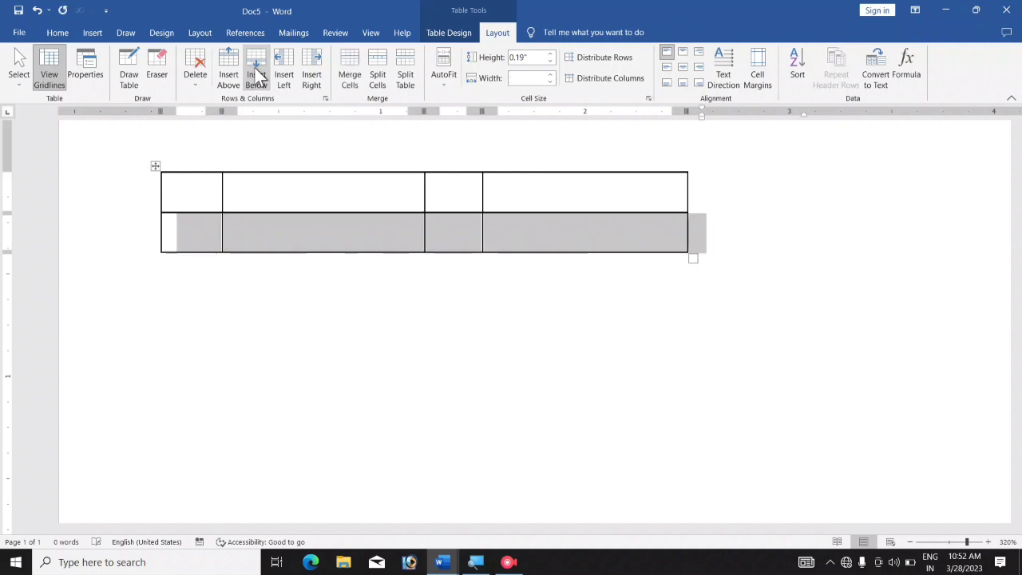
pyautogui.click(257, 74)
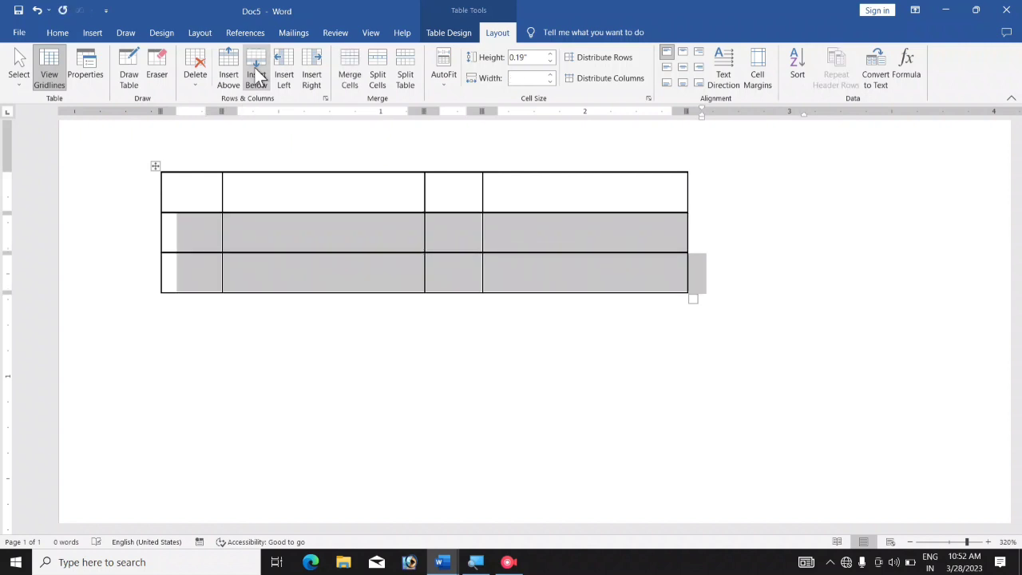
pyautogui.click(257, 74)
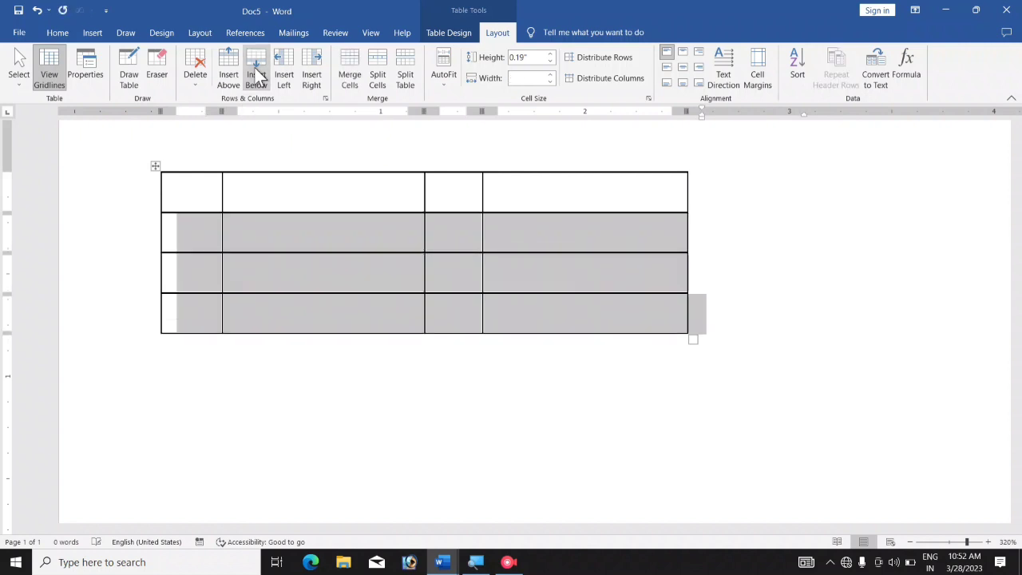
pyautogui.click(257, 75)
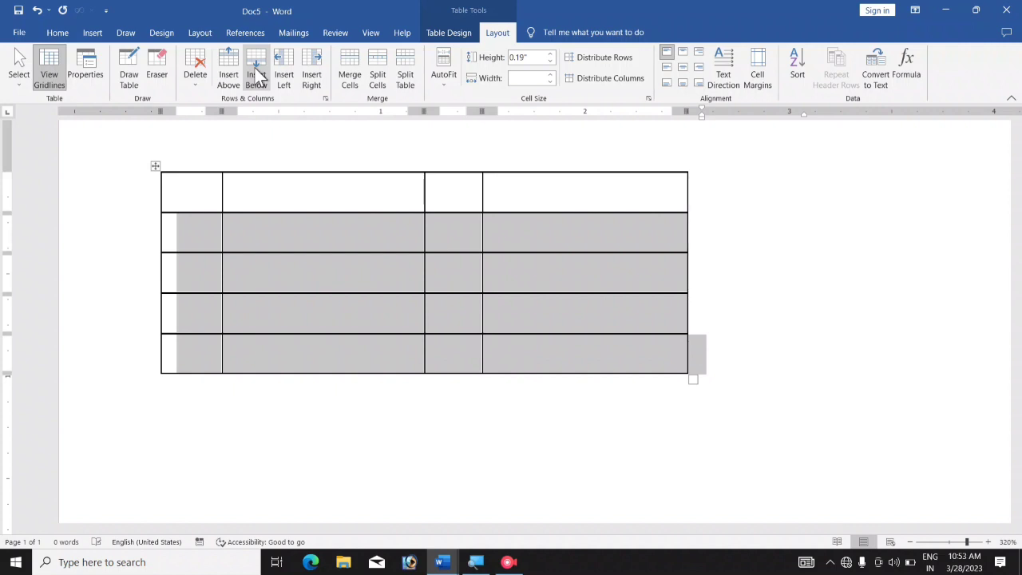
pyautogui.click(255, 68)
pyautogui.click(254, 69)
pyautogui.click(255, 68)
pyautogui.click(254, 69)
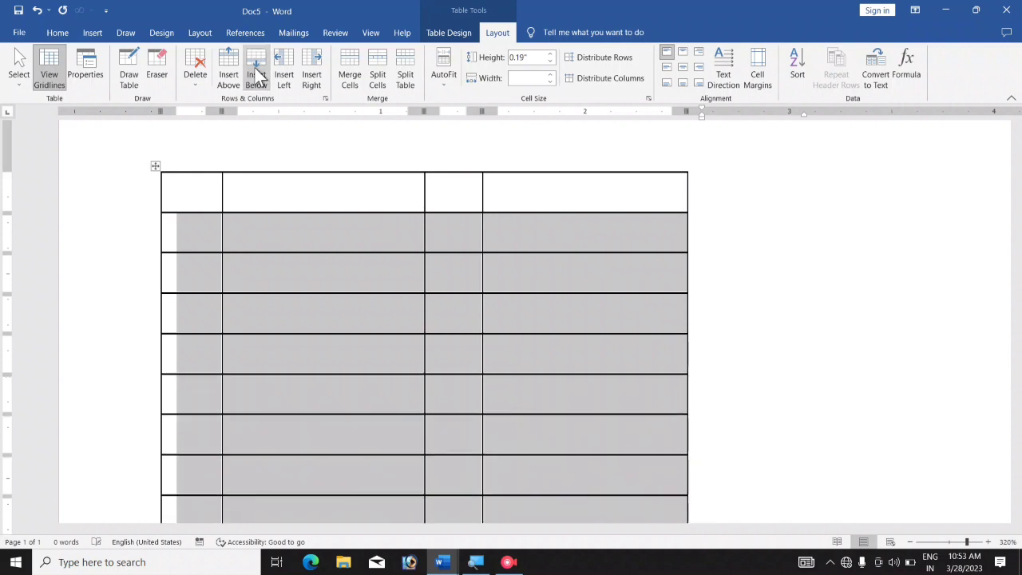
pyautogui.scroll(-4, 646, 239)
pyautogui.scroll(1, 420, 231)
pyautogui.scroll(3, 726, 298)
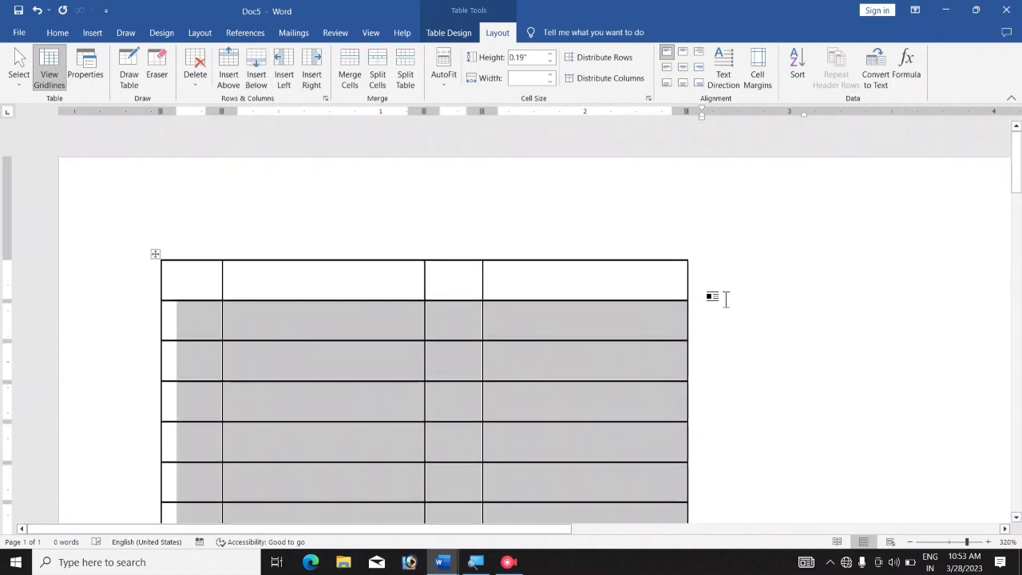
pyautogui.click(776, 308)
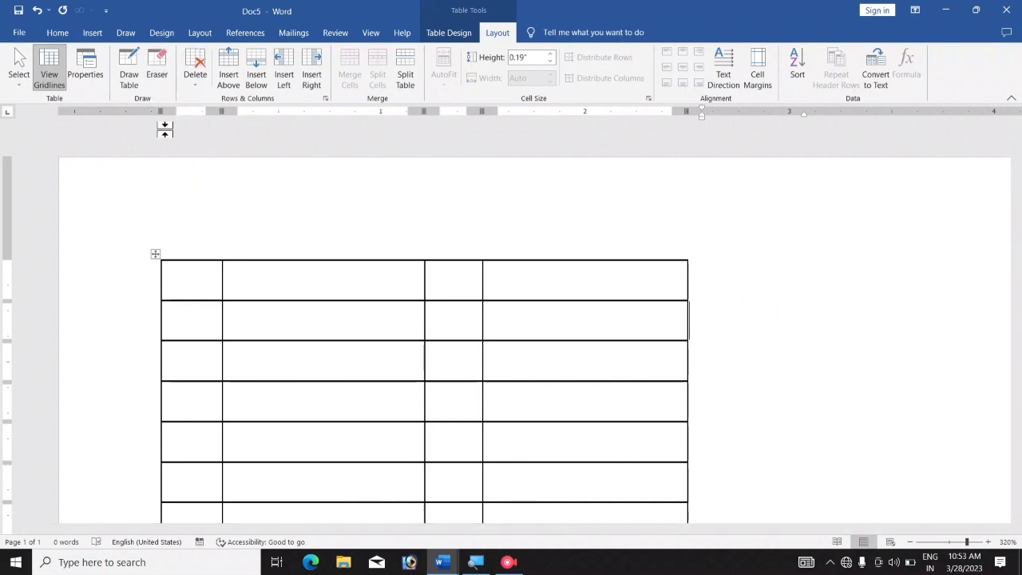
# - Erase the inner borders of the top rows to form one full-width top cell about 1.18" tall
pyautogui.click(166, 88)
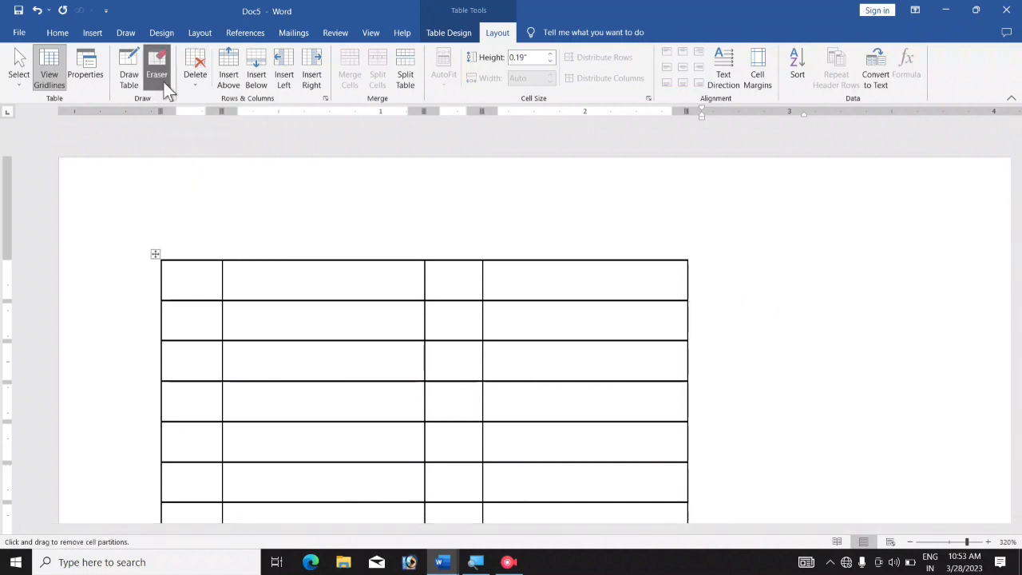
pyautogui.scroll(-3, 224, 258)
pyautogui.scroll(3, 222, 216)
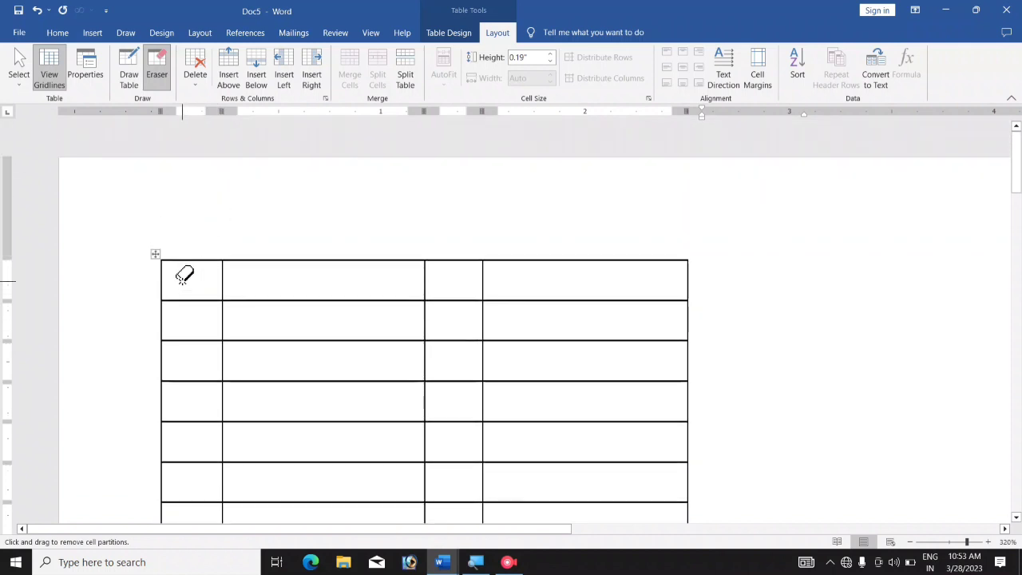
pyautogui.moveTo(183, 280); pyautogui.dragTo(521, 459)
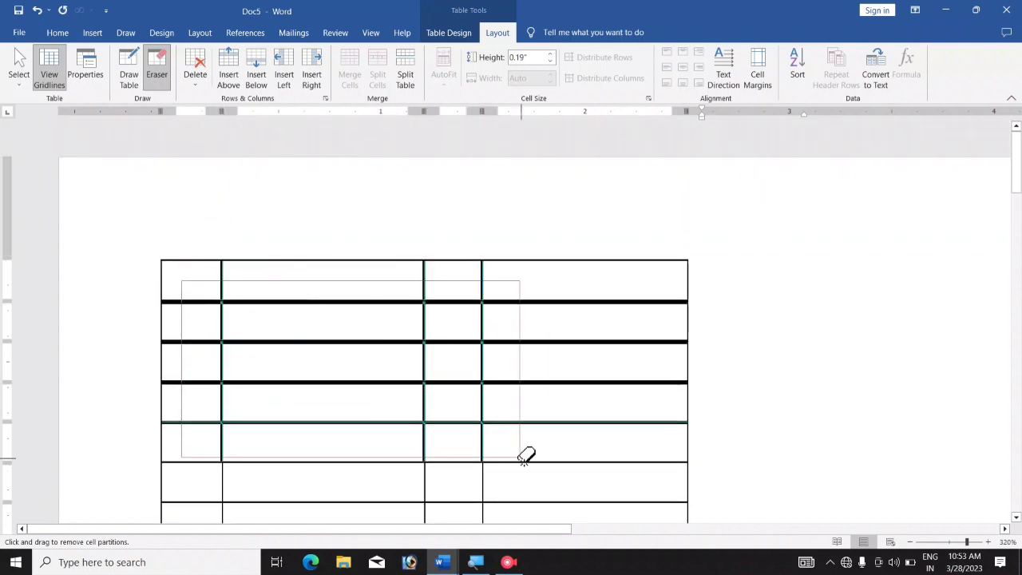
pyautogui.moveTo(525, 456); pyautogui.dragTo(569, 495)
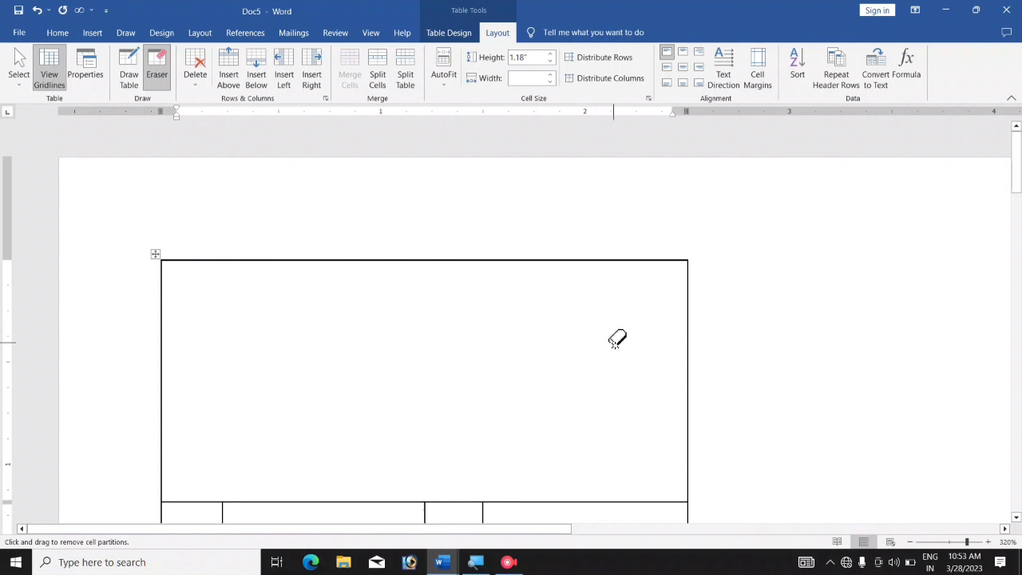
pyautogui.scroll(-3, 587, 339)
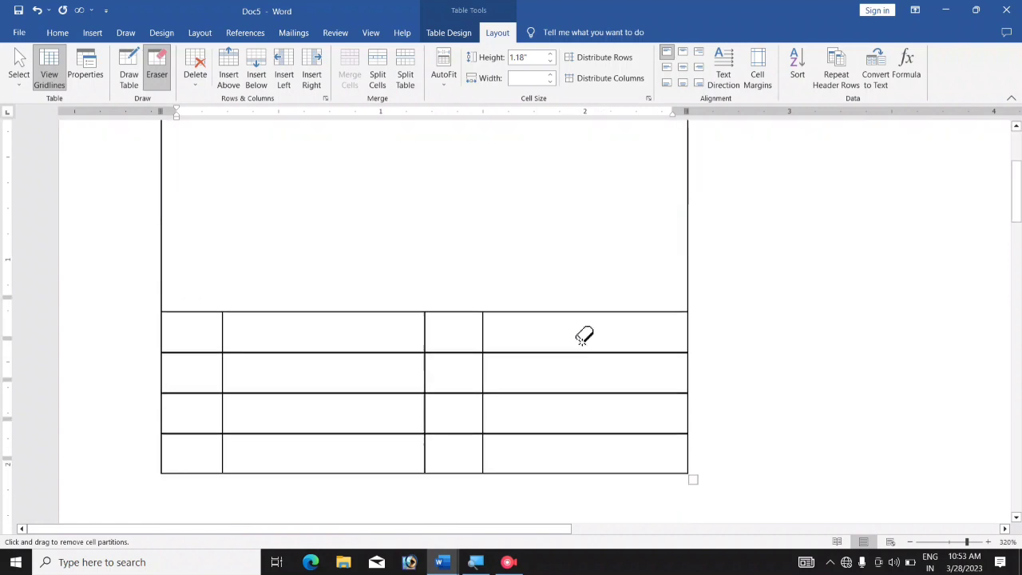
pyautogui.scroll(3, 541, 323)
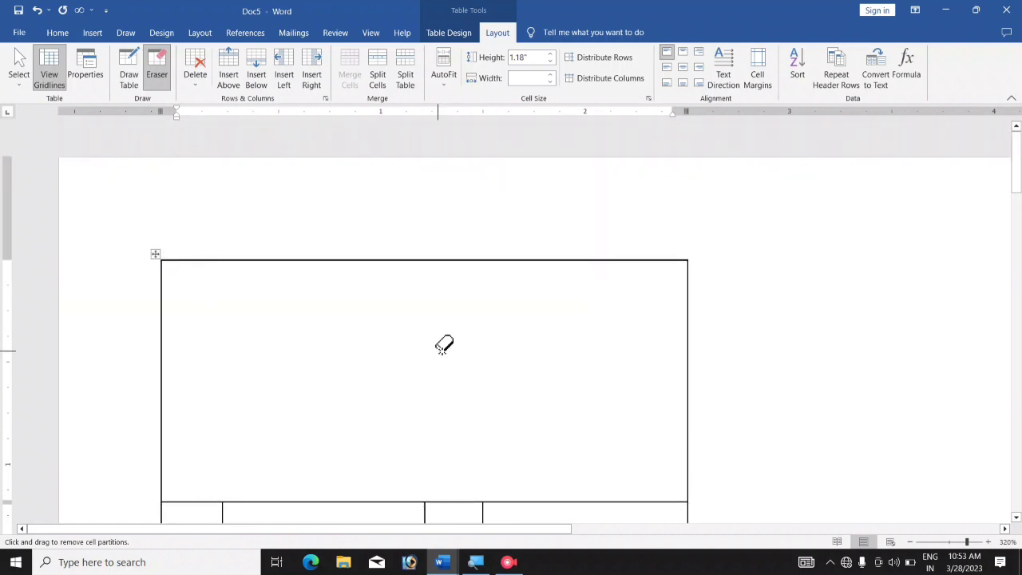
pyautogui.click(157, 70)
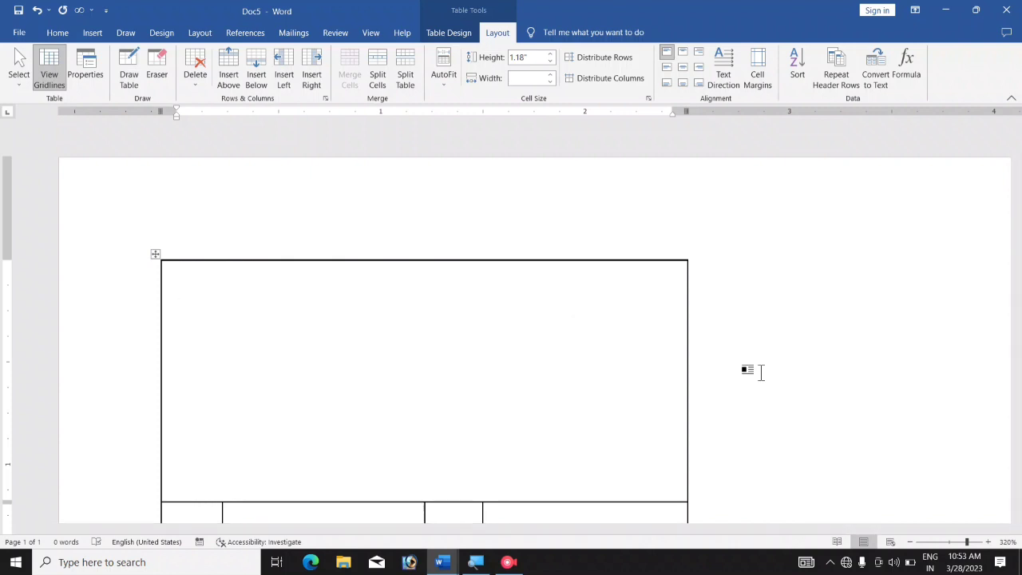
# - Type 'AMAN COMPUTER TRAINING CENTER' in the top cell and make it bold
pyautogui.write('AMAN COM')
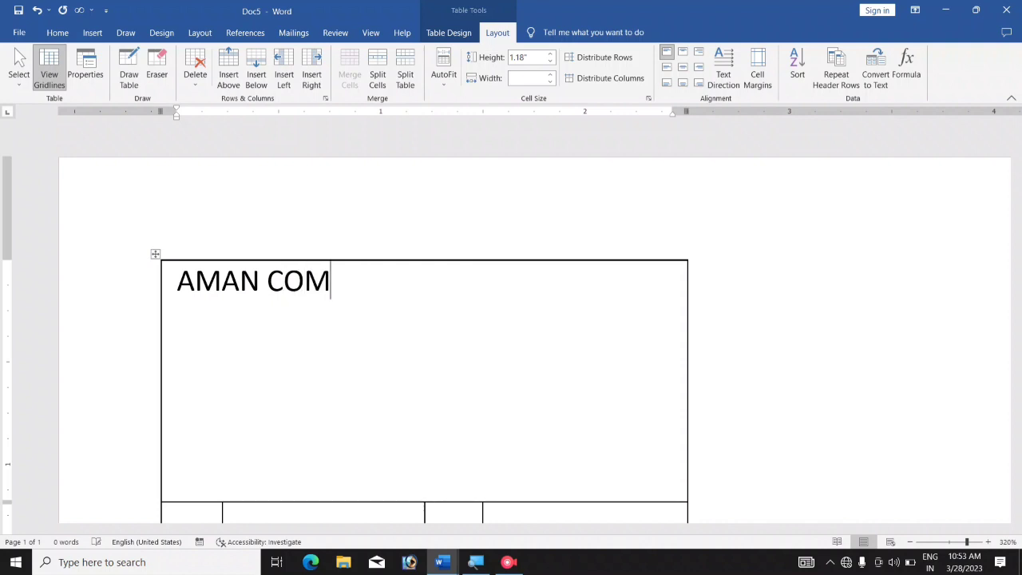
pyautogui.write('PUTER TR')
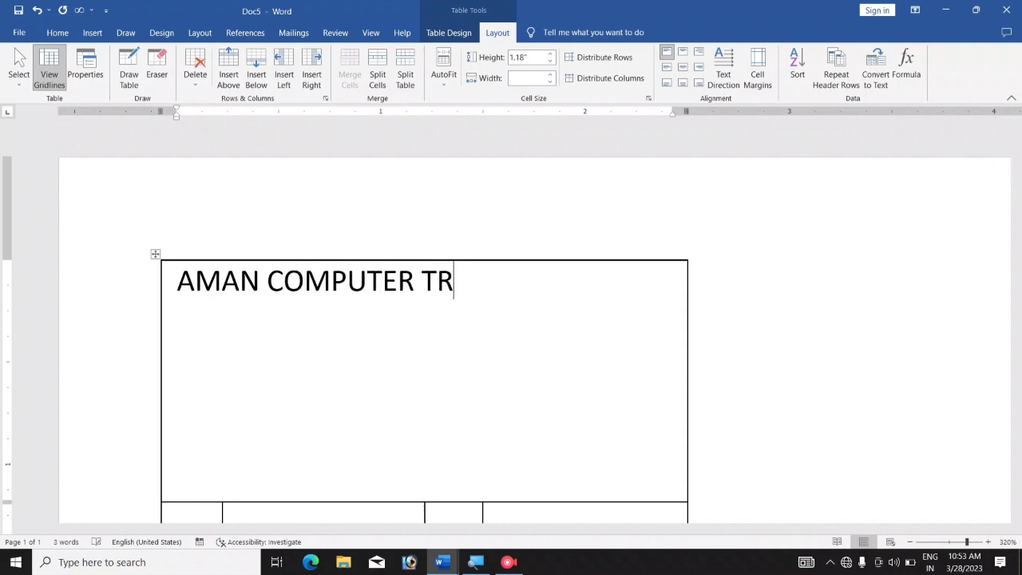
pyautogui.write('AINING CE')
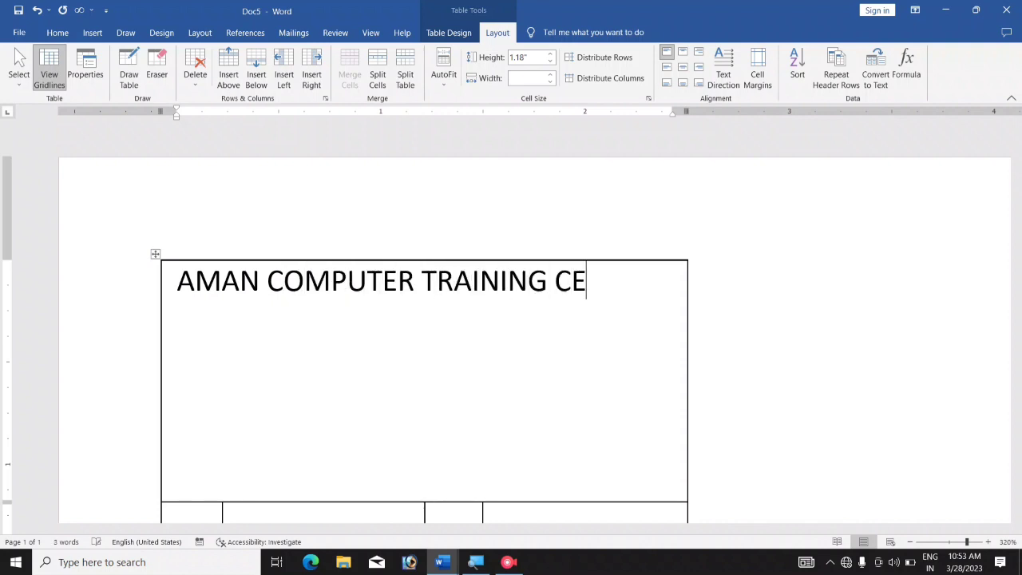
pyautogui.write('NTER')
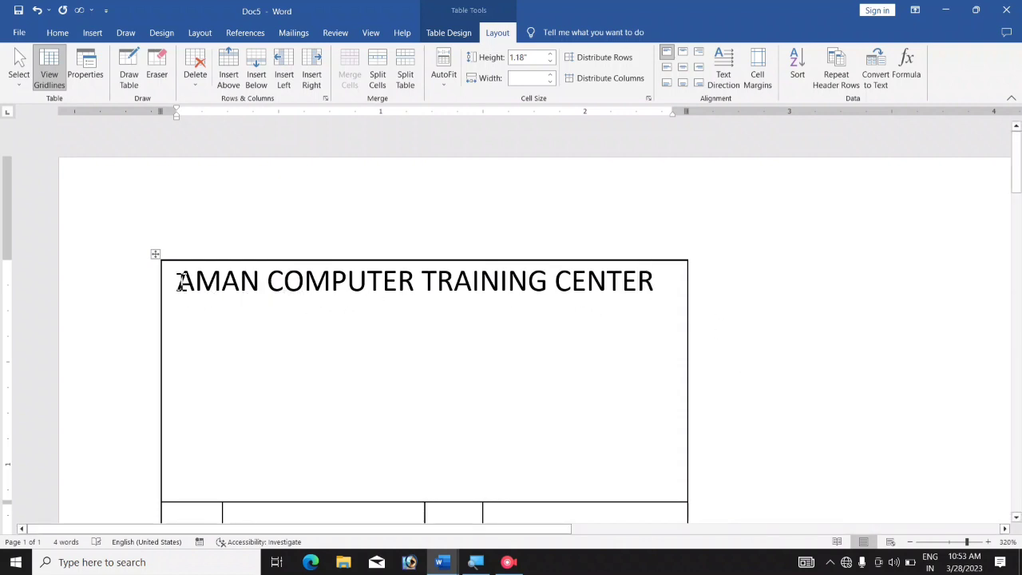
pyautogui.moveTo(180, 281); pyautogui.dragTo(585, 292)
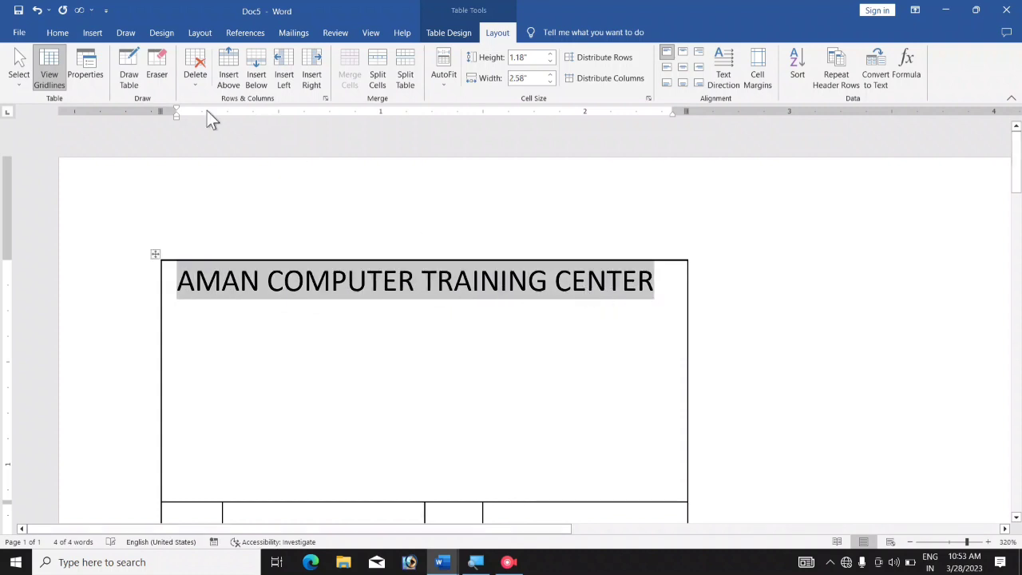
pyautogui.click(58, 33)
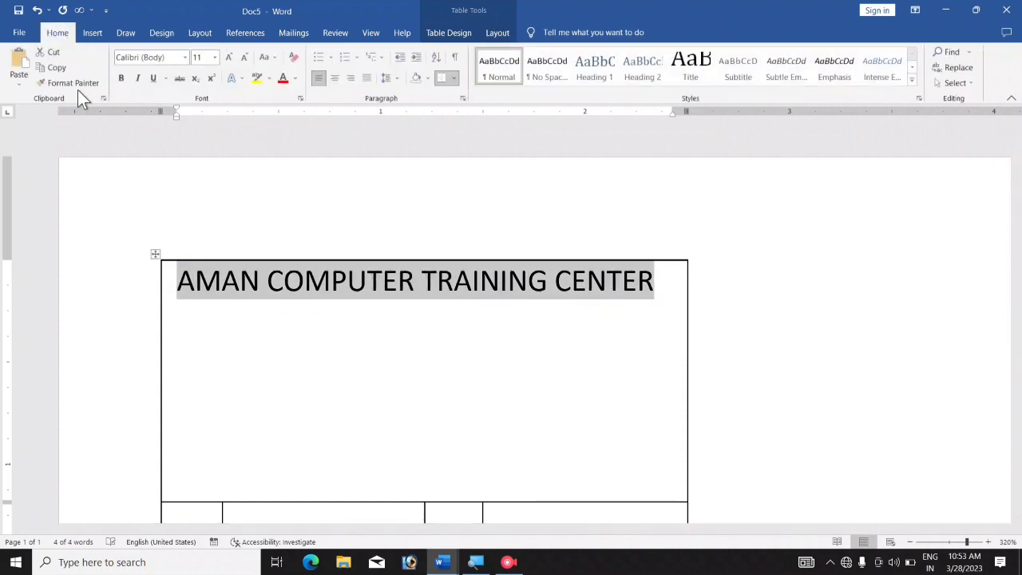
pyautogui.click(121, 79)
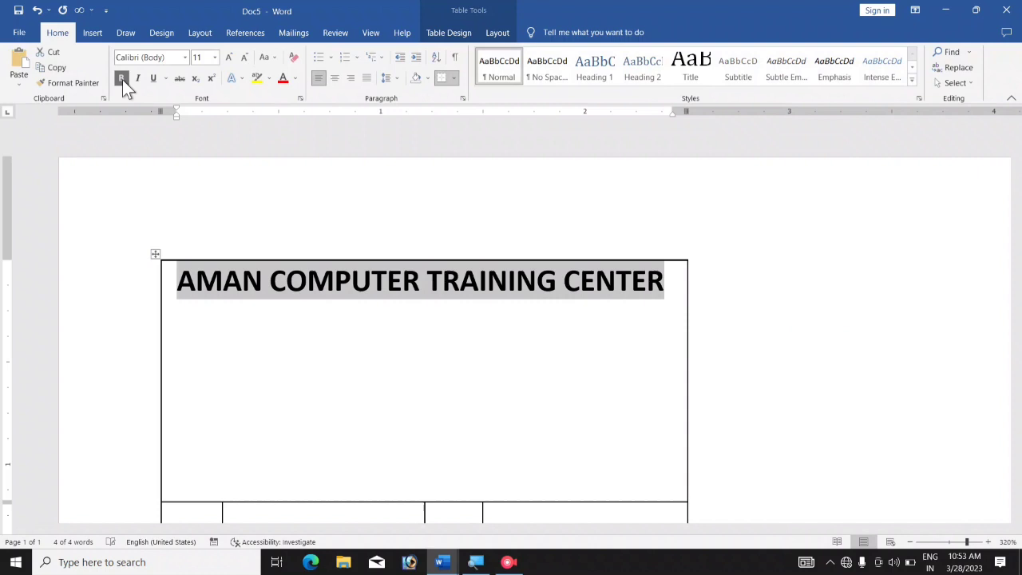
# - Make the title red Arial Narrow, underlined and centred, then move to the line below it
pyautogui.click(283, 80)
pyautogui.click(185, 58)
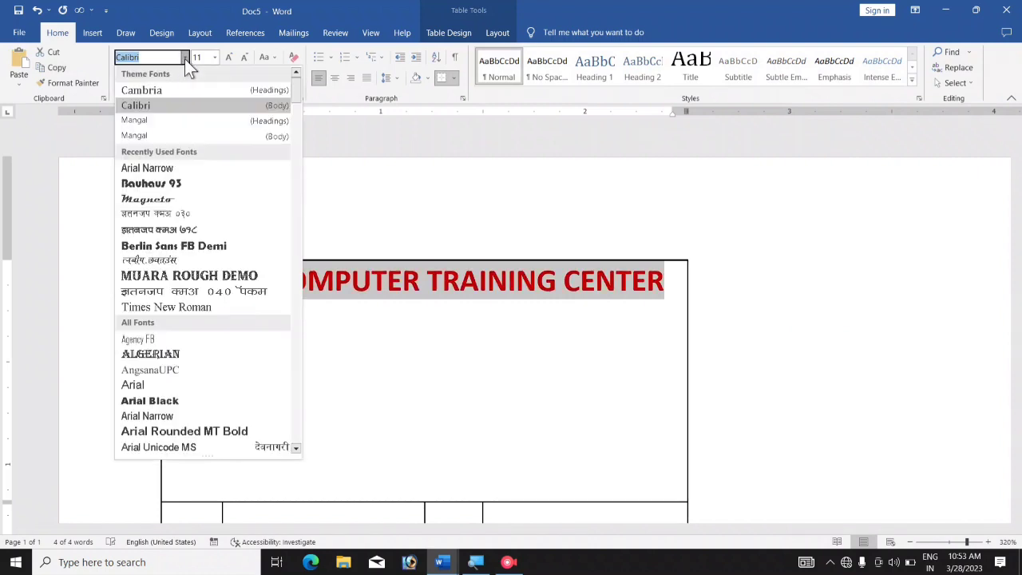
pyautogui.click(162, 169)
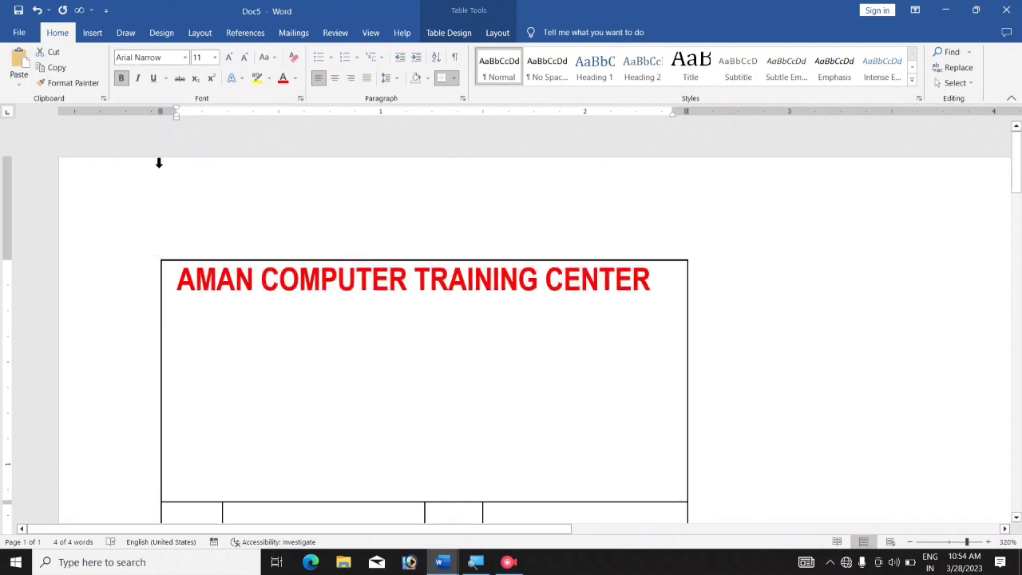
pyautogui.click(154, 78)
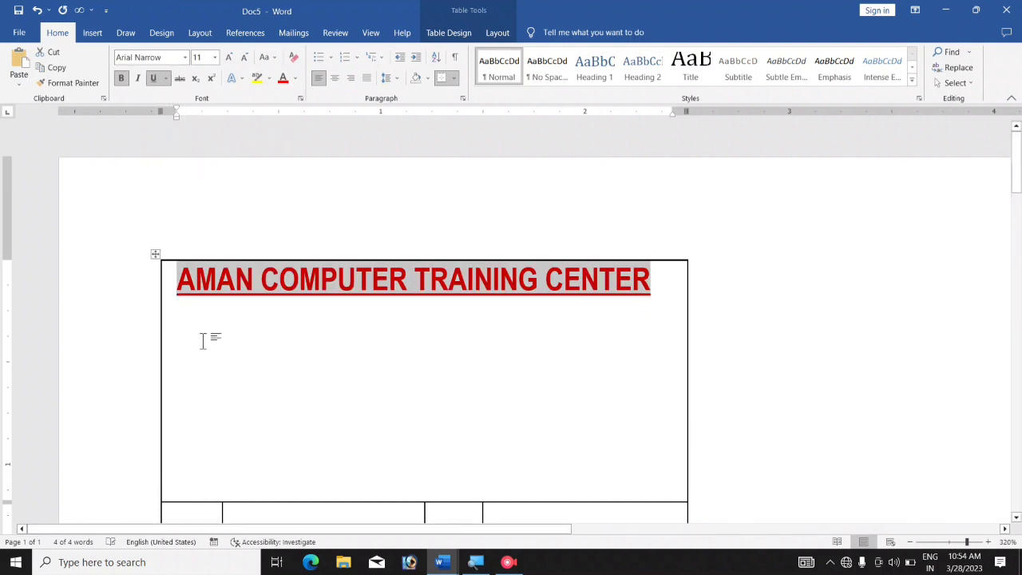
pyautogui.click(334, 79)
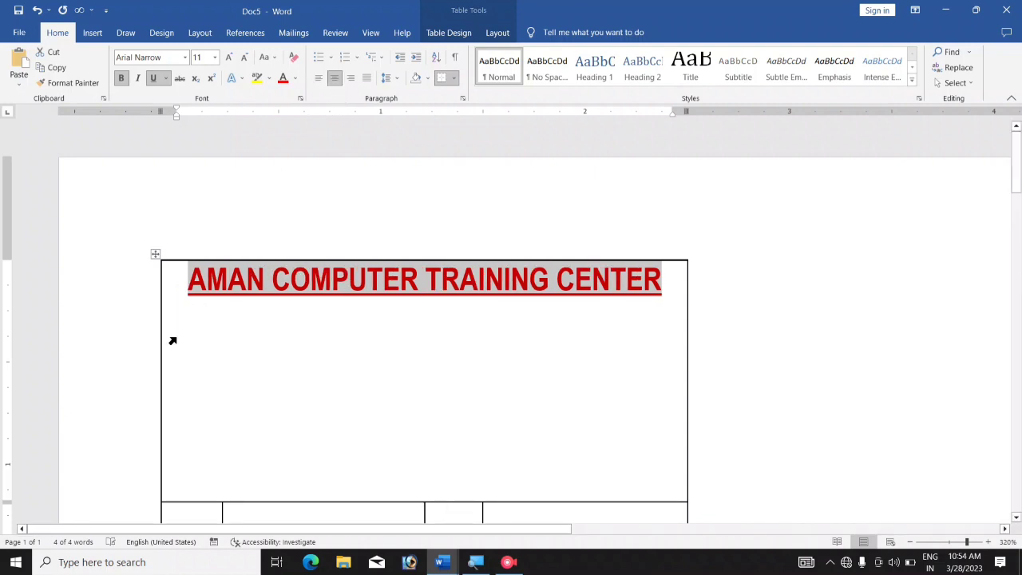
pyautogui.click(189, 315)
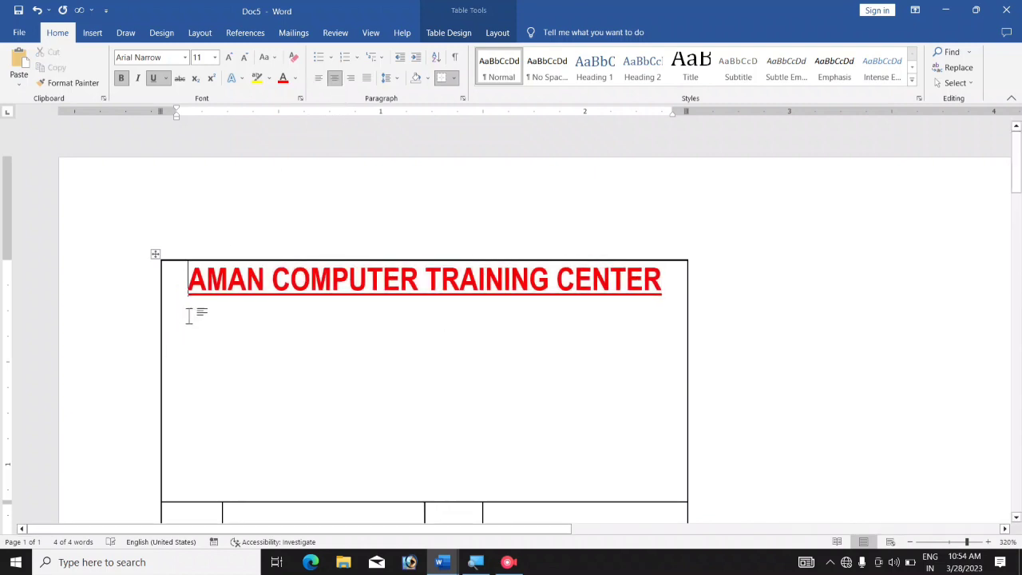
pyautogui.click(669, 281)
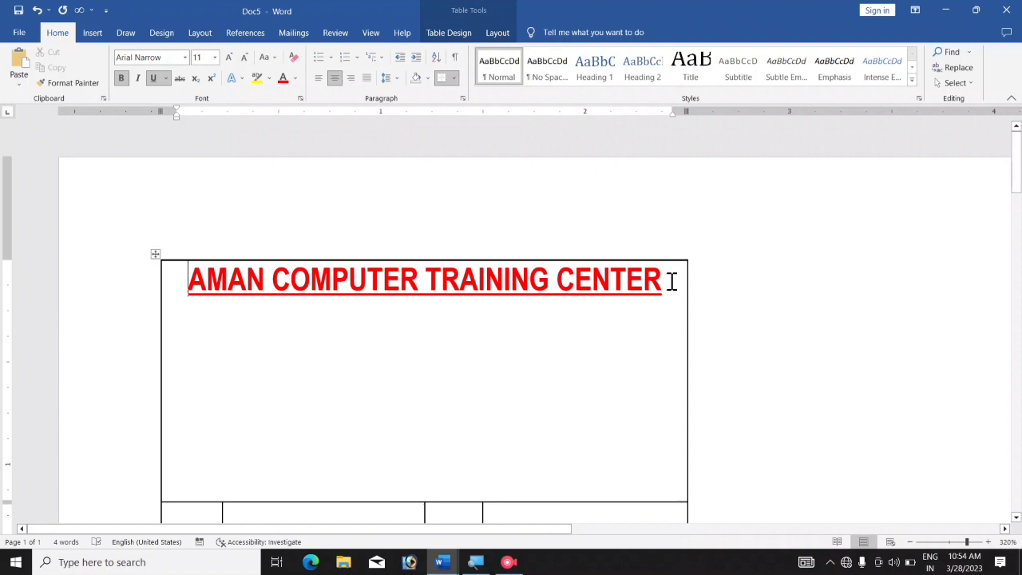
pyautogui.click(712, 343)
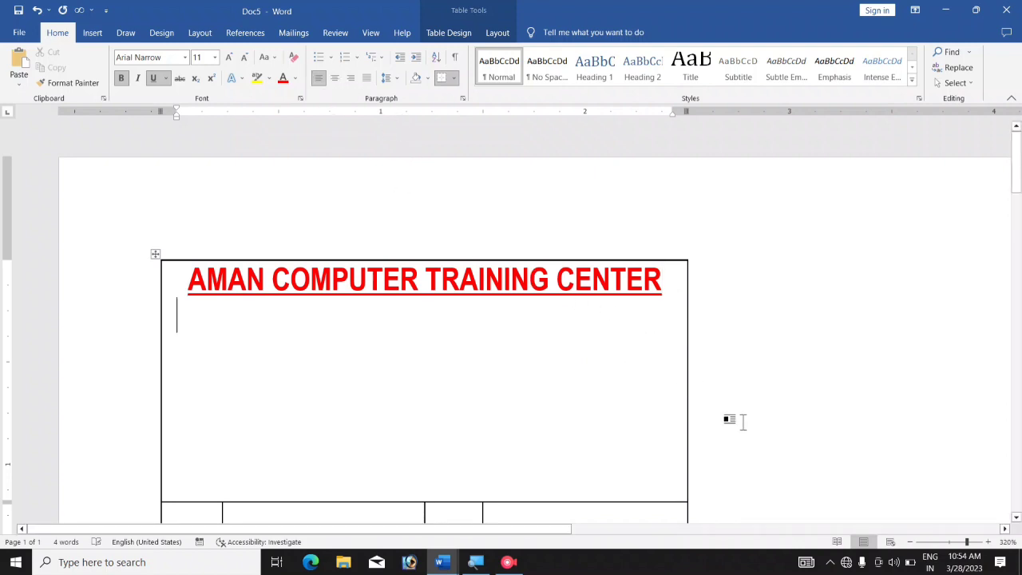
# - Add a 'NAME:-' label without underline and start a new line below it
pyautogui.write('NAME:')
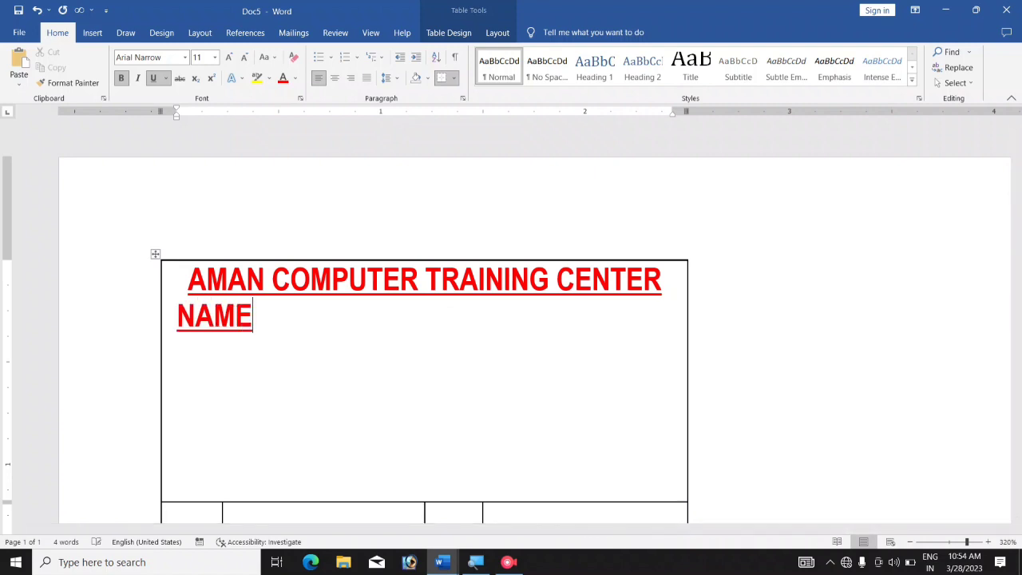
pyautogui.write('-')
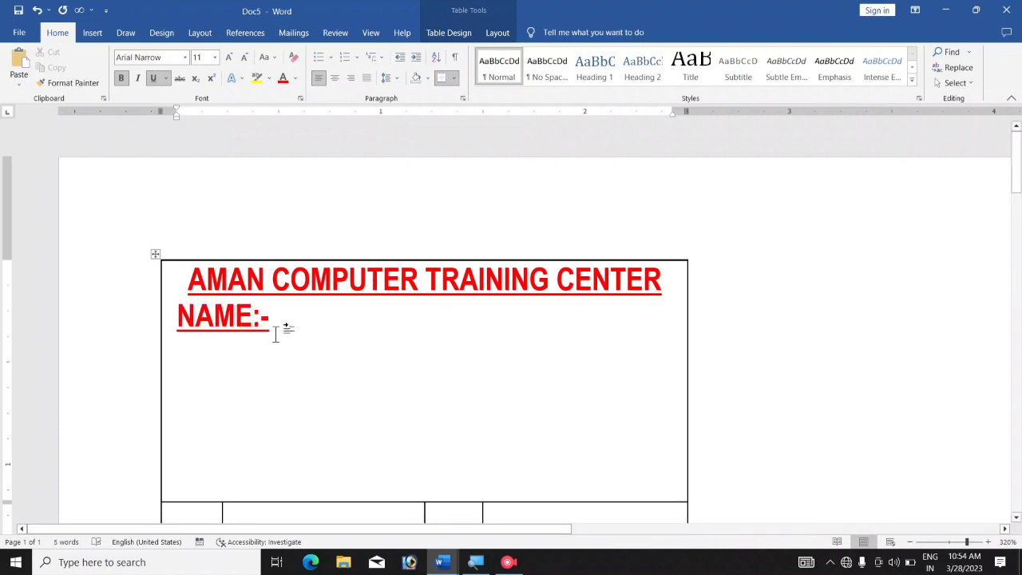
pyautogui.moveTo(269, 320); pyautogui.dragTo(183, 324)
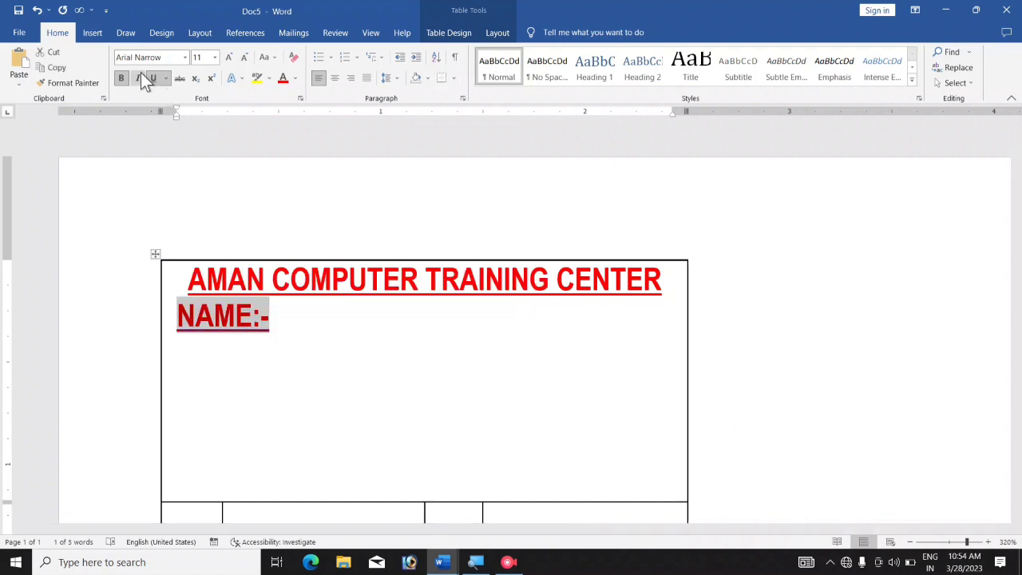
pyautogui.click(153, 77)
pyautogui.click(299, 311)
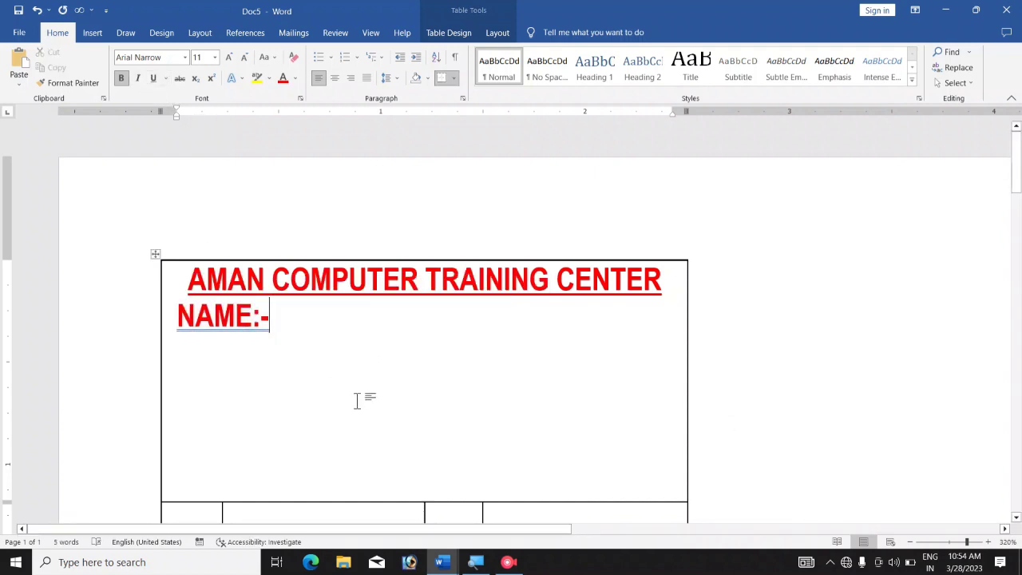
pyautogui.press('Return')
# - Insert a ten-cell single-row table under NAME:-, narrow it, and add columns to the right to reach fifteen boxes
pyautogui.click(93, 36)
pyautogui.click(95, 76)
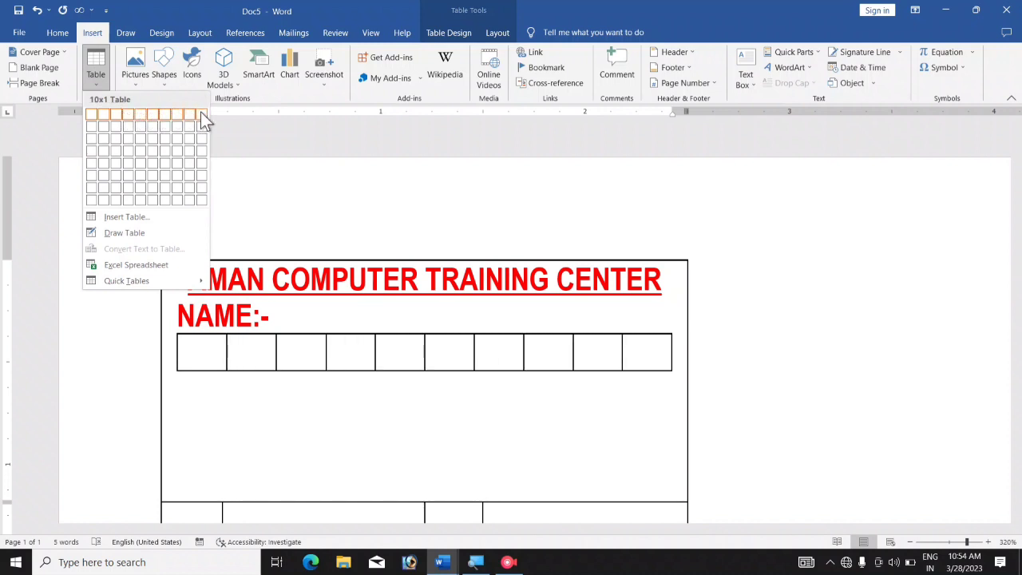
pyautogui.click(200, 112)
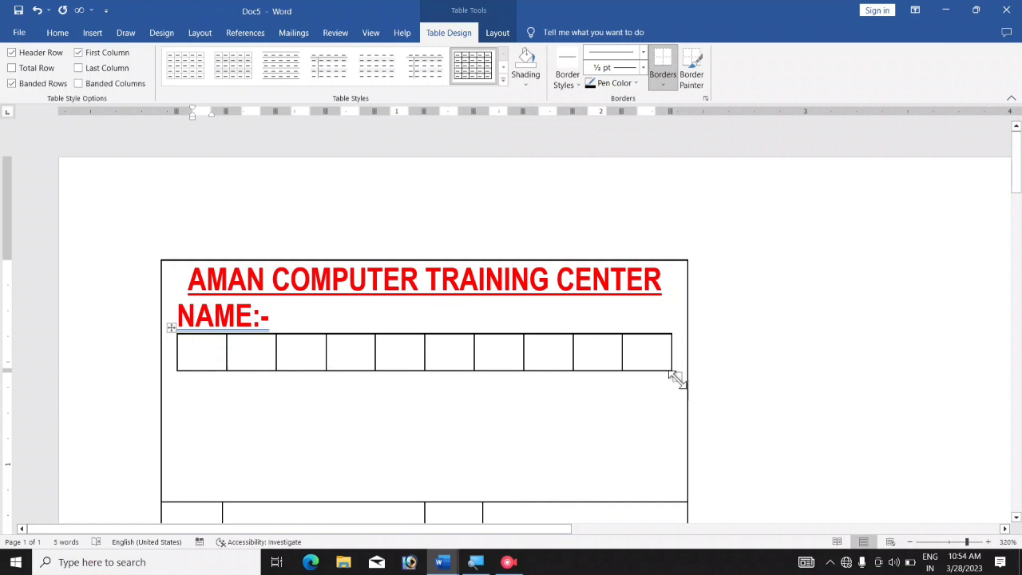
pyautogui.moveTo(672, 377); pyautogui.dragTo(463, 355)
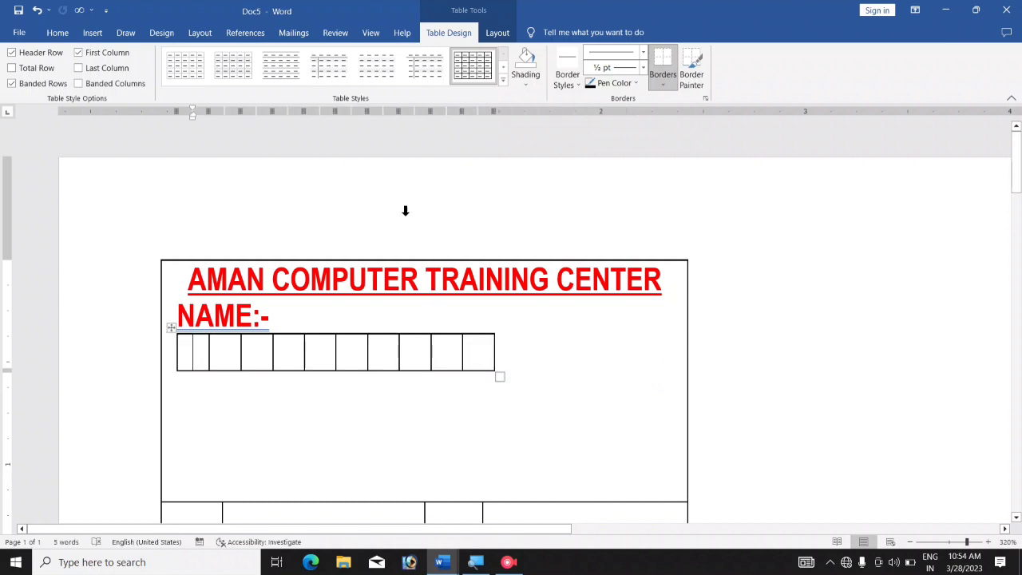
pyautogui.click(497, 33)
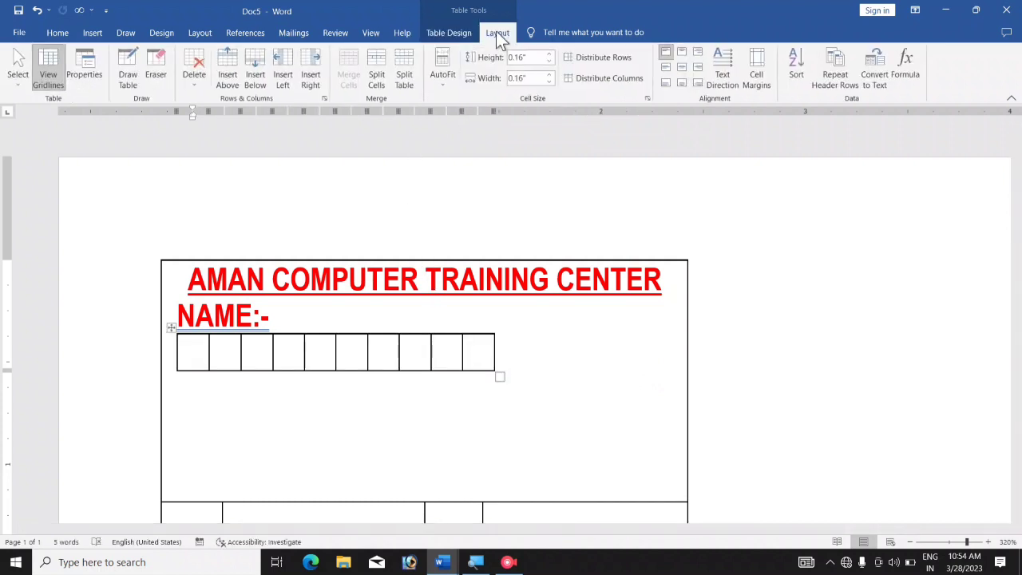
pyautogui.click(312, 60)
pyautogui.click(312, 61)
pyautogui.click(313, 61)
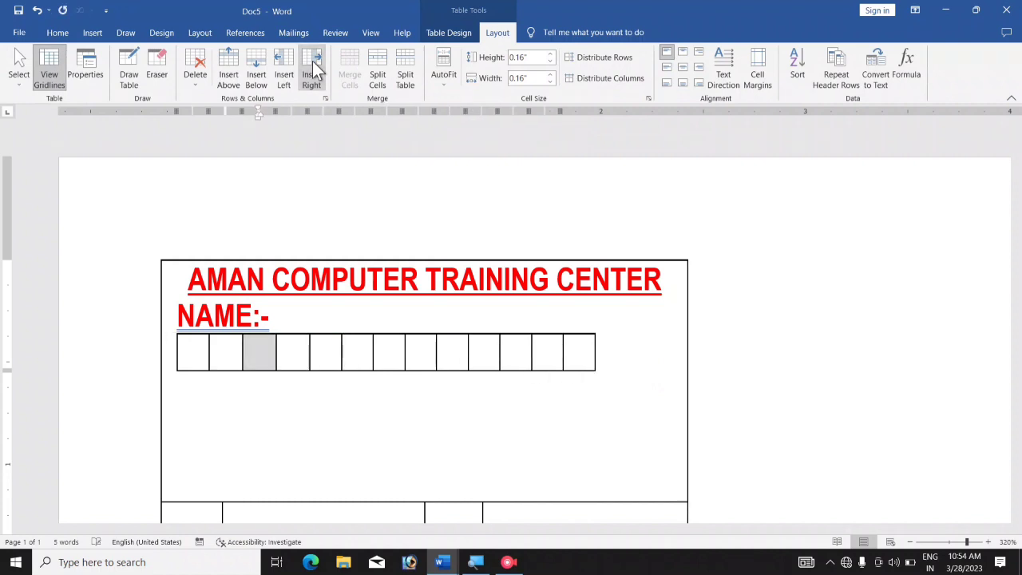
pyautogui.click(312, 61)
pyautogui.click(312, 61)
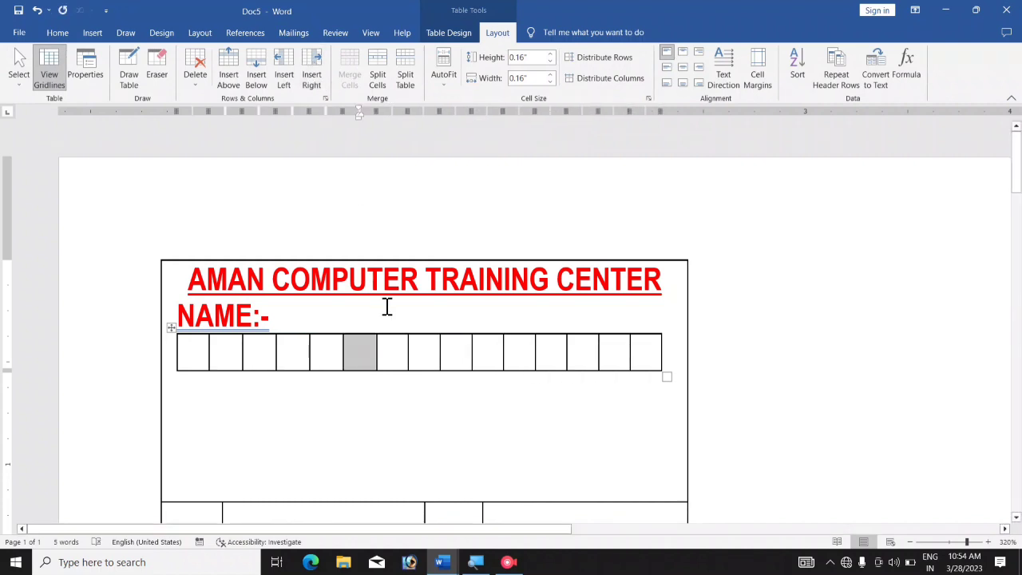
pyautogui.click(186, 384)
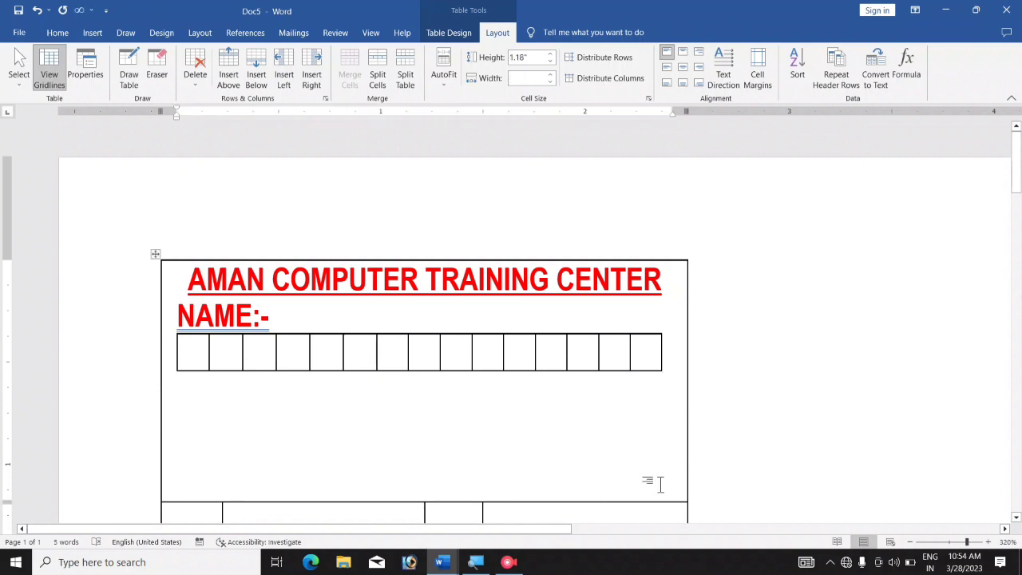
# - Add a red 'ROLL CODE:-' label below the name boxes
pyautogui.write('R')
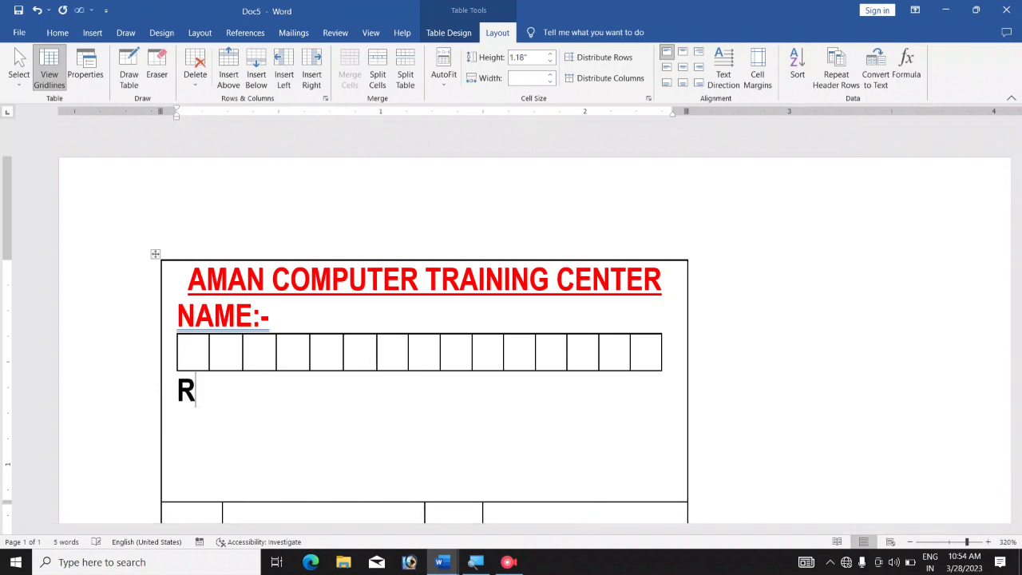
pyautogui.write('OLL COD')
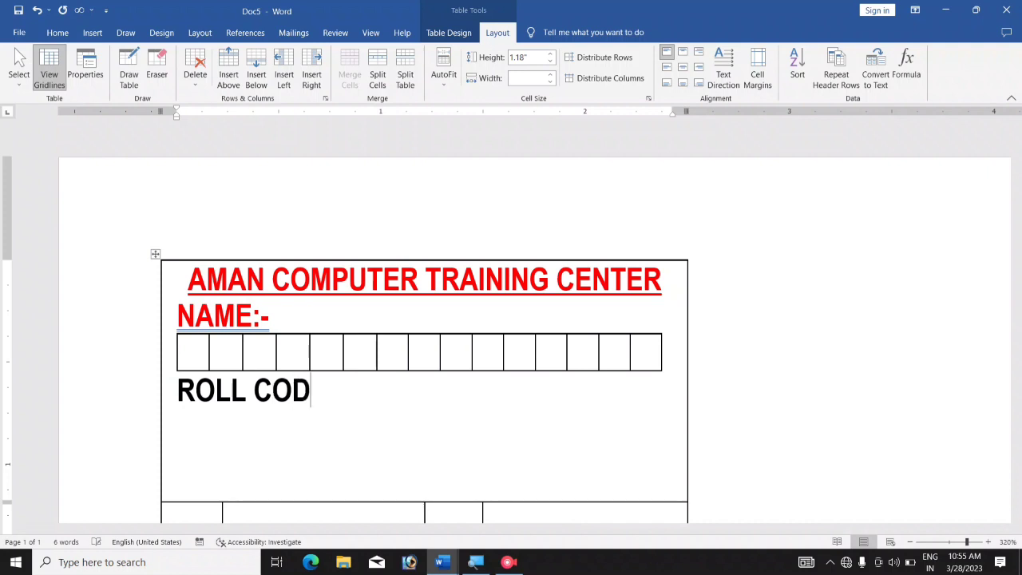
pyautogui.write('E:-')
pyautogui.press('Return')
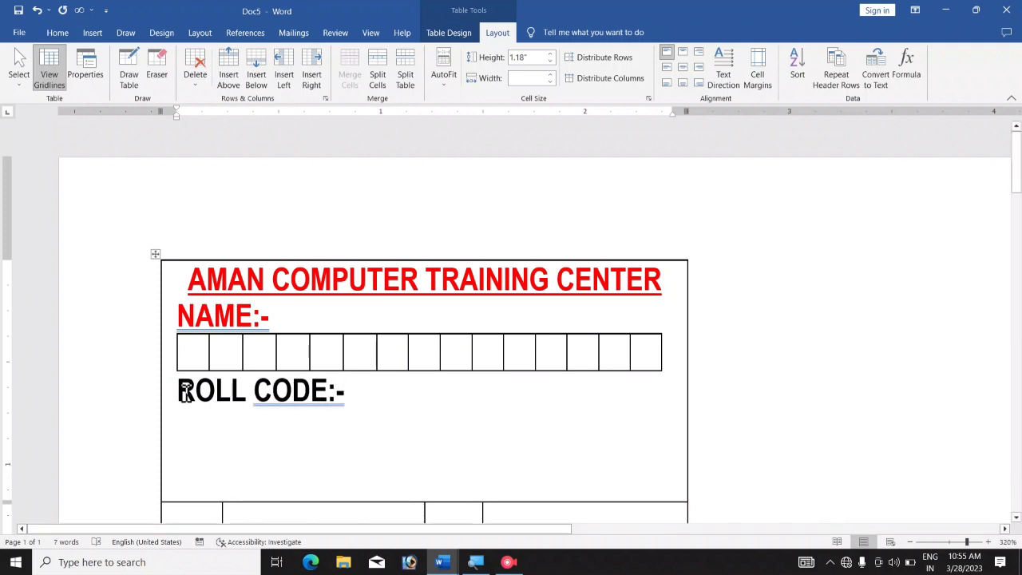
pyautogui.moveTo(180, 391); pyautogui.dragTo(343, 399)
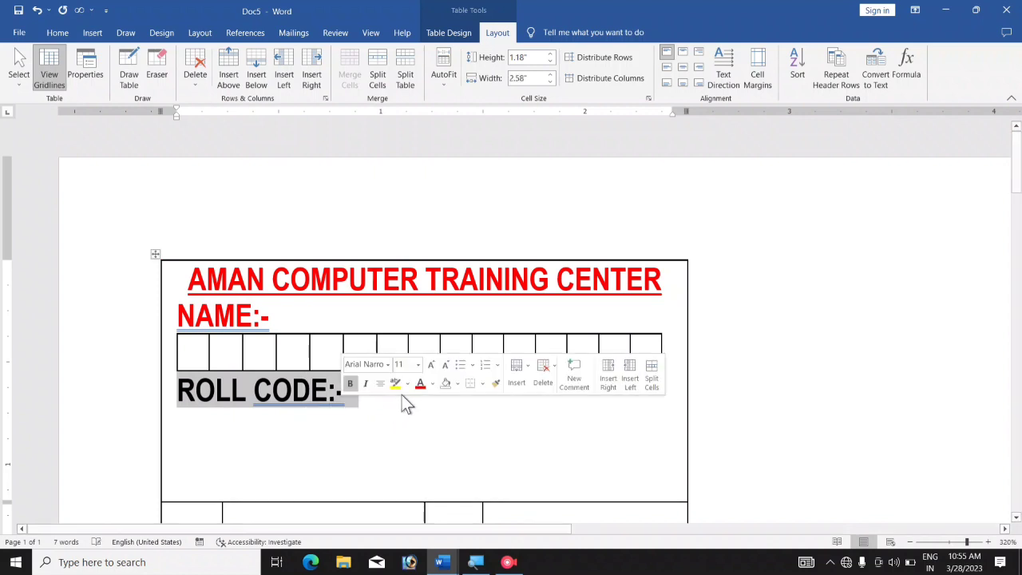
pyautogui.click(420, 384)
pyautogui.click(184, 429)
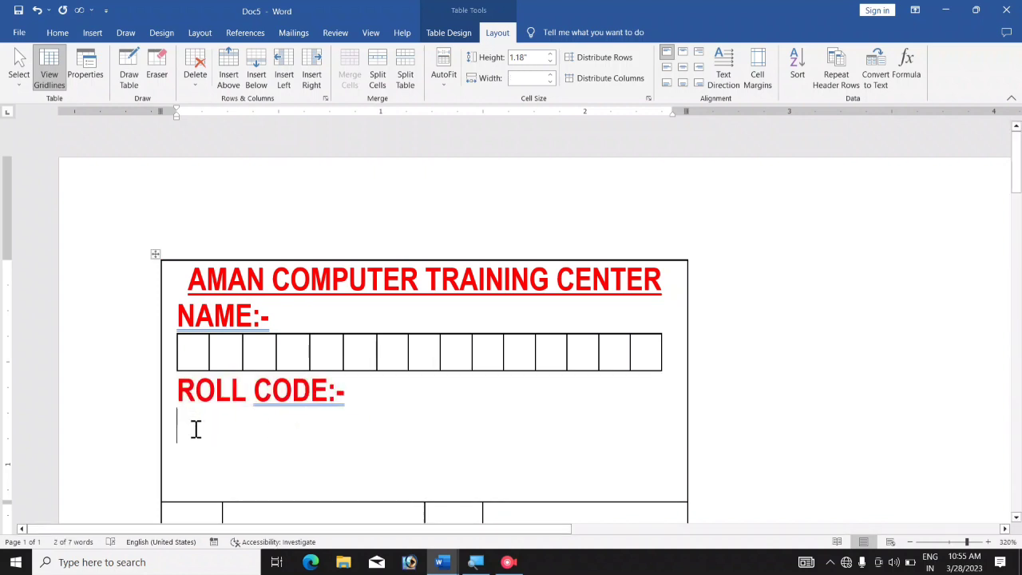
# - Insert a ten-cell single-row table under the ROLL CODE:- label
pyautogui.click(92, 35)
pyautogui.click(96, 68)
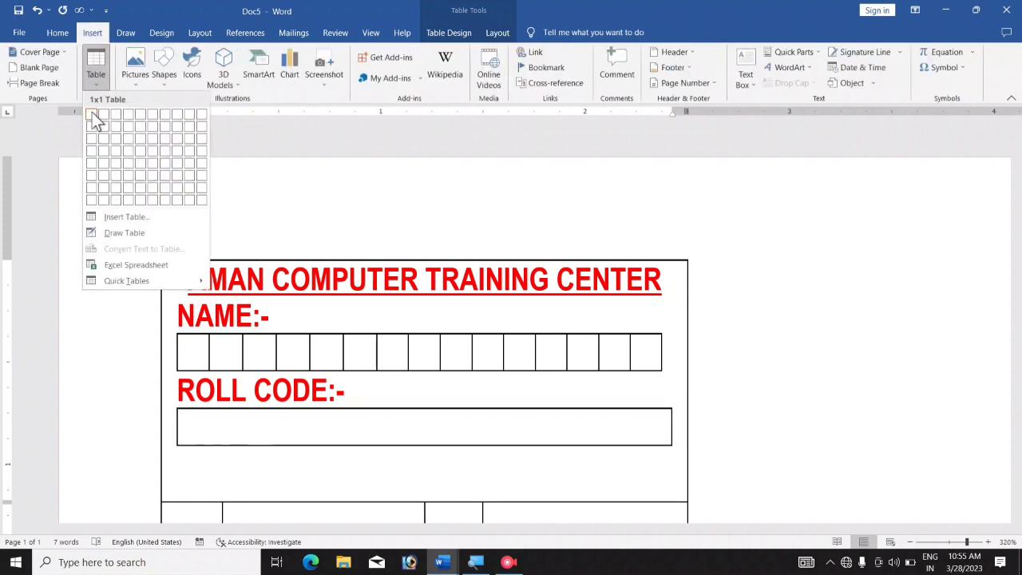
pyautogui.click(202, 114)
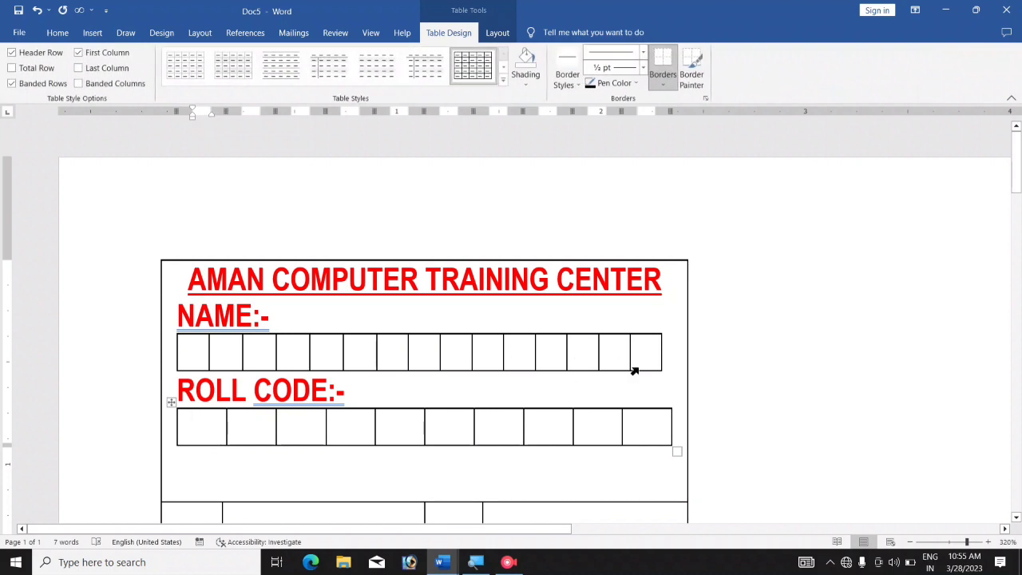
pyautogui.scroll(-2, 386, 344)
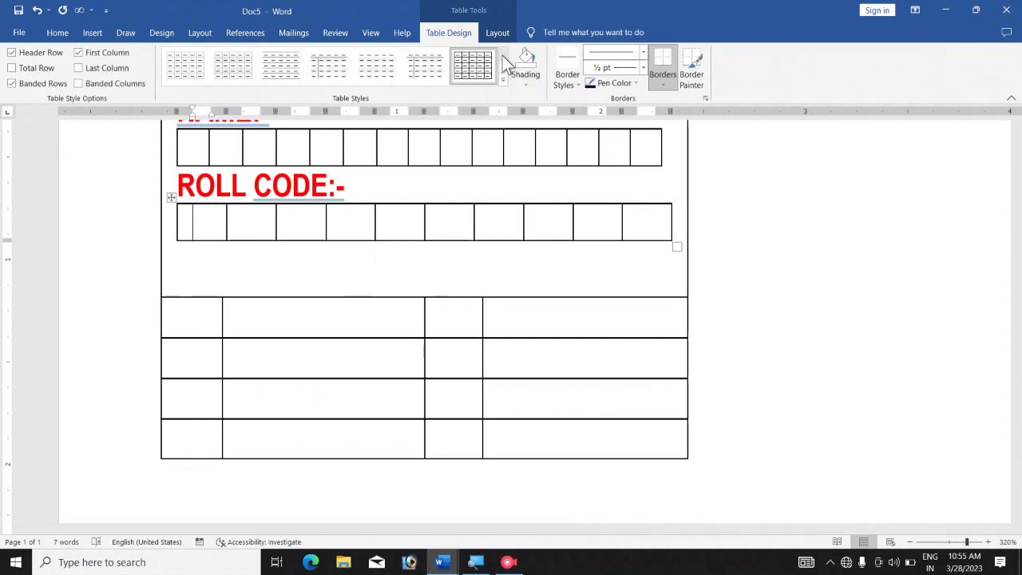
# - Type 'ROLL NO :' below the roll code boxes and insert a ten-cell single-row table under it
pyautogui.click(204, 275)
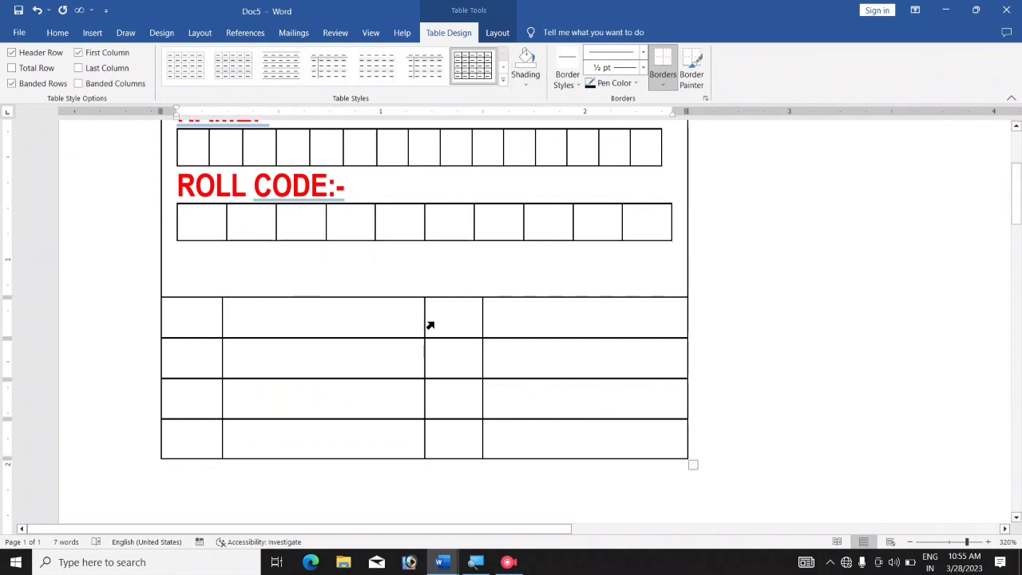
pyautogui.write('ROLL NO')
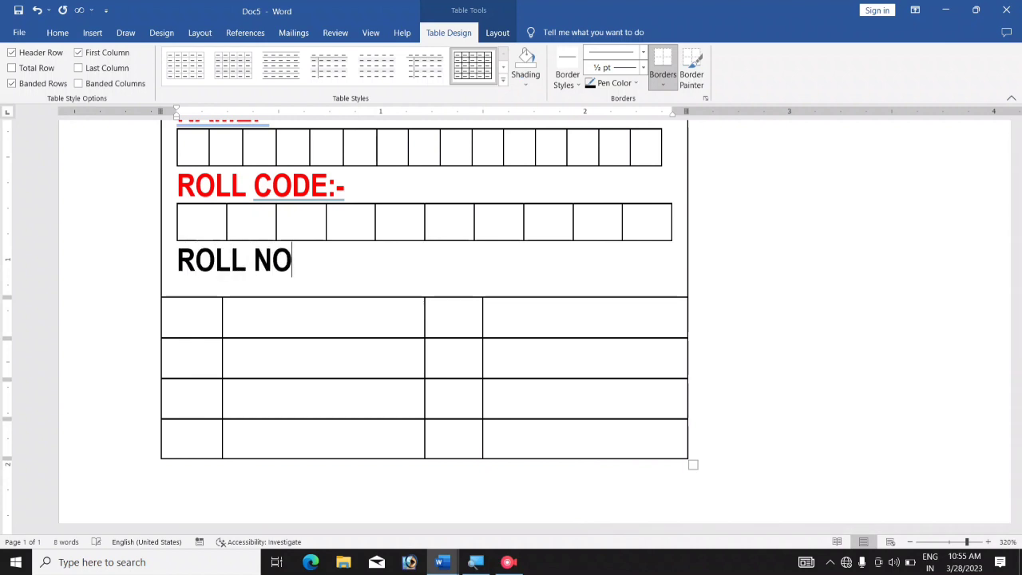
pyautogui.write(' :-')
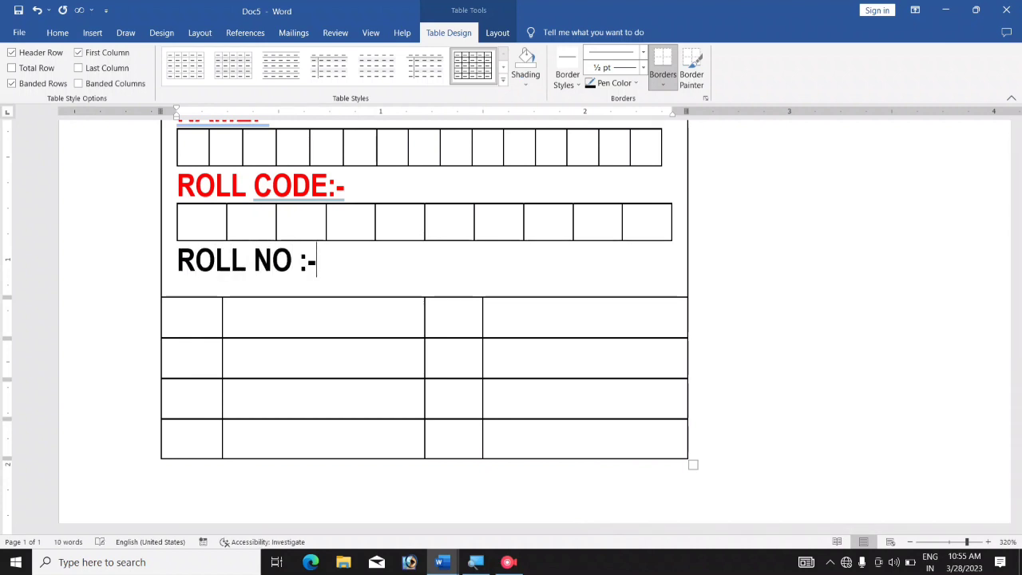
pyautogui.press('Return')
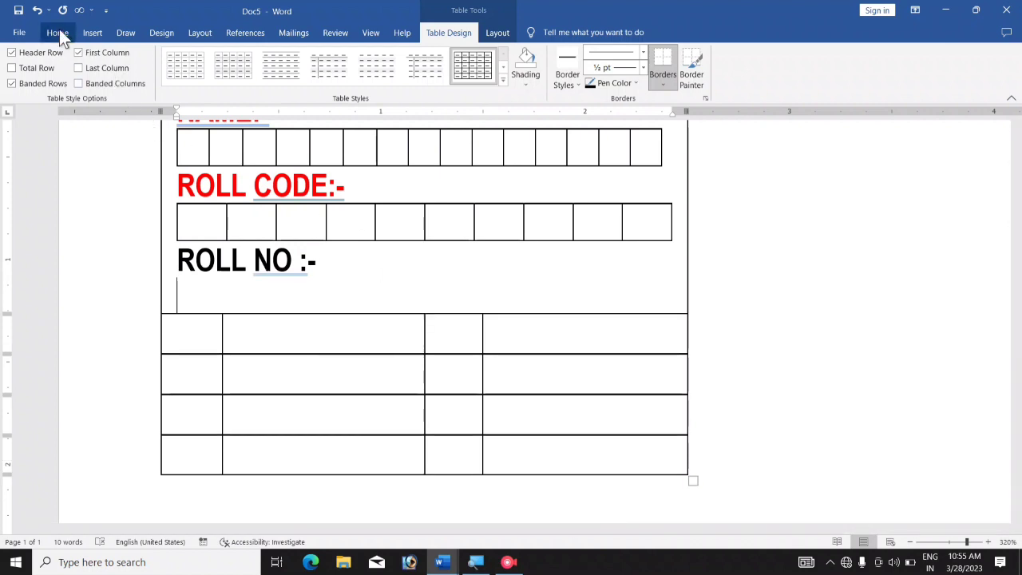
pyautogui.click(91, 35)
pyautogui.click(96, 68)
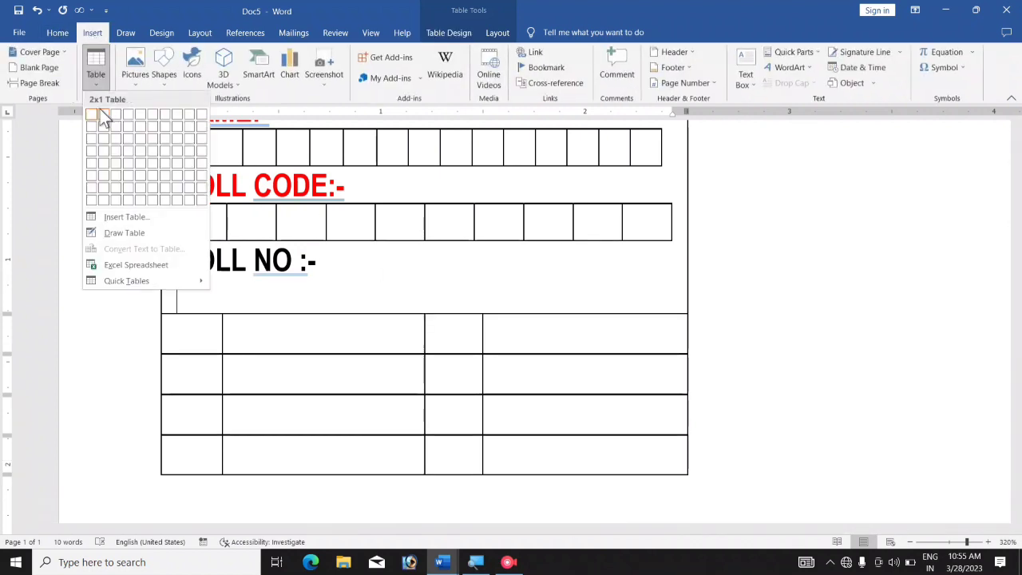
pyautogui.click(203, 122)
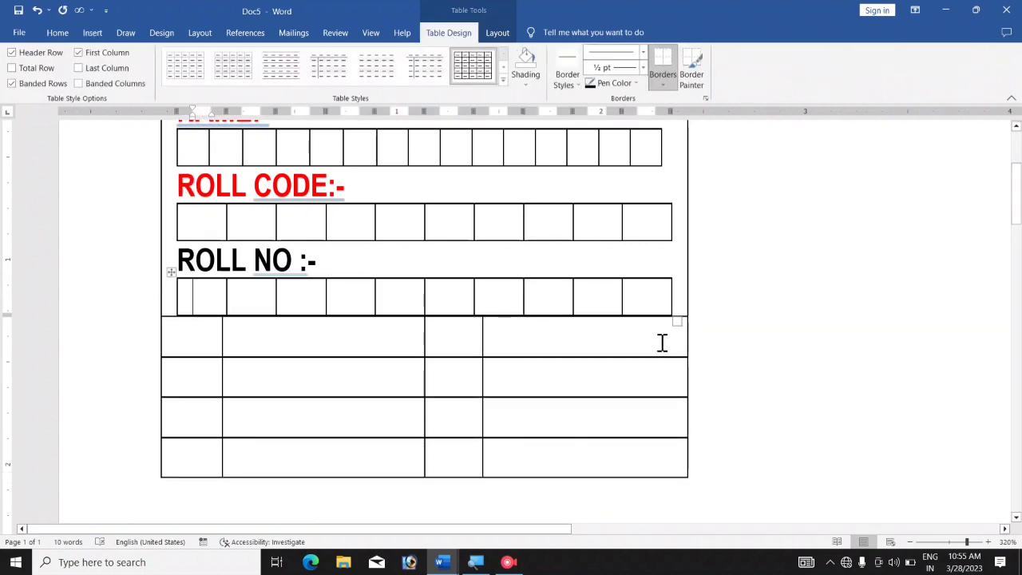
# - Add a second row to the ROLL NO table, then erase its extra row lines with the Eraser
pyautogui.click(678, 301)
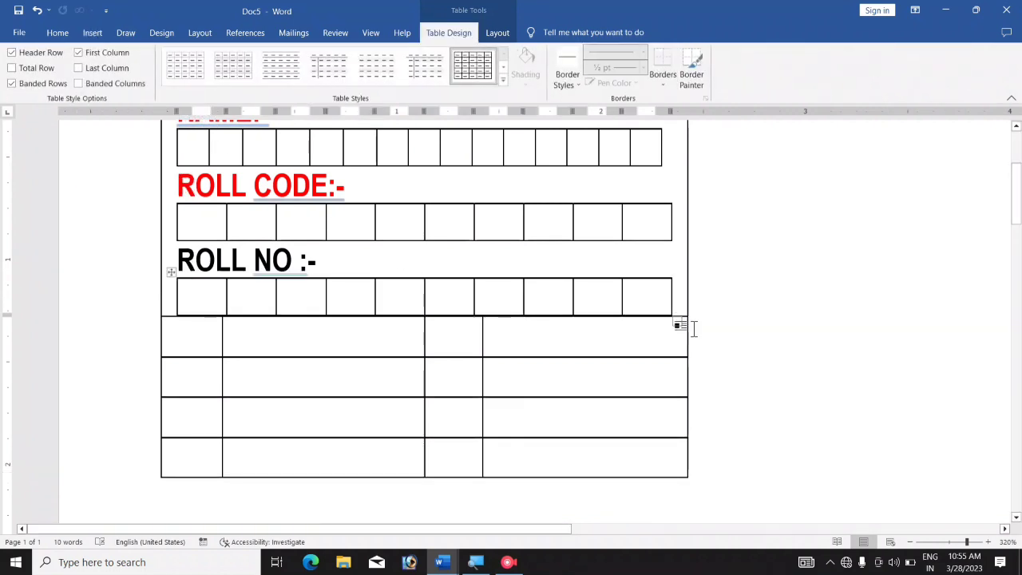
pyautogui.press('Return')
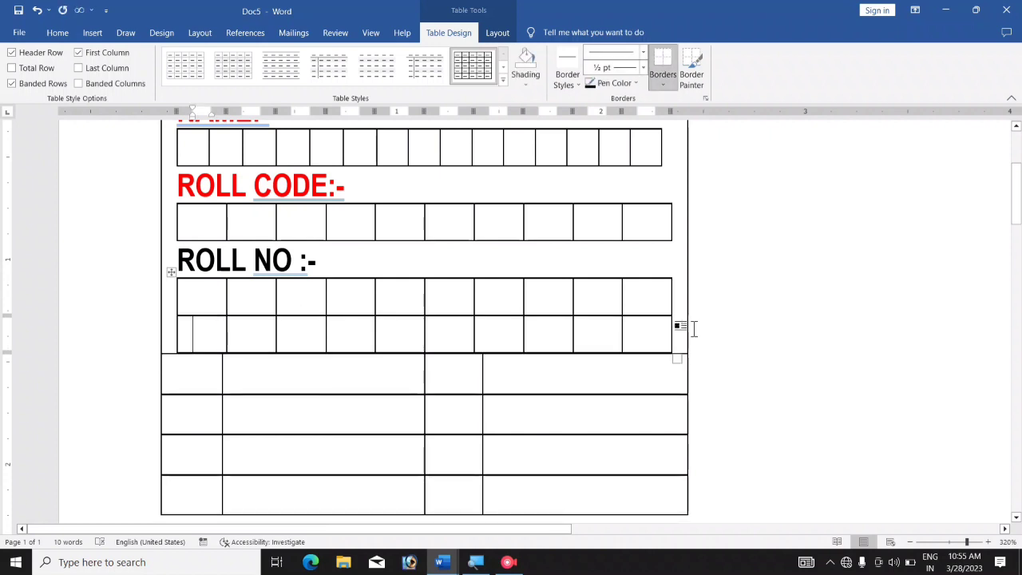
pyautogui.hotkey('ctrl', 'z')
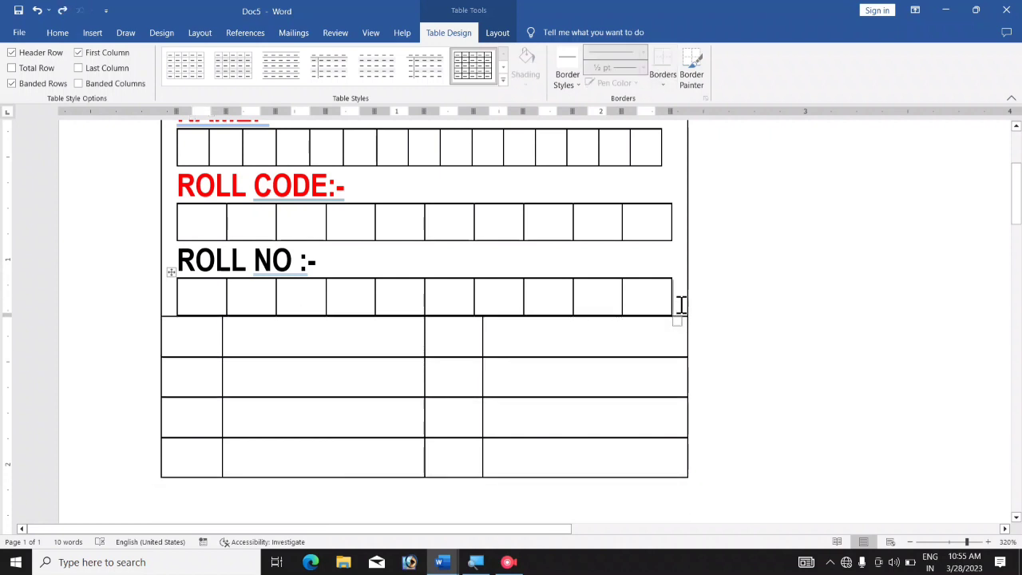
pyautogui.press('Return')
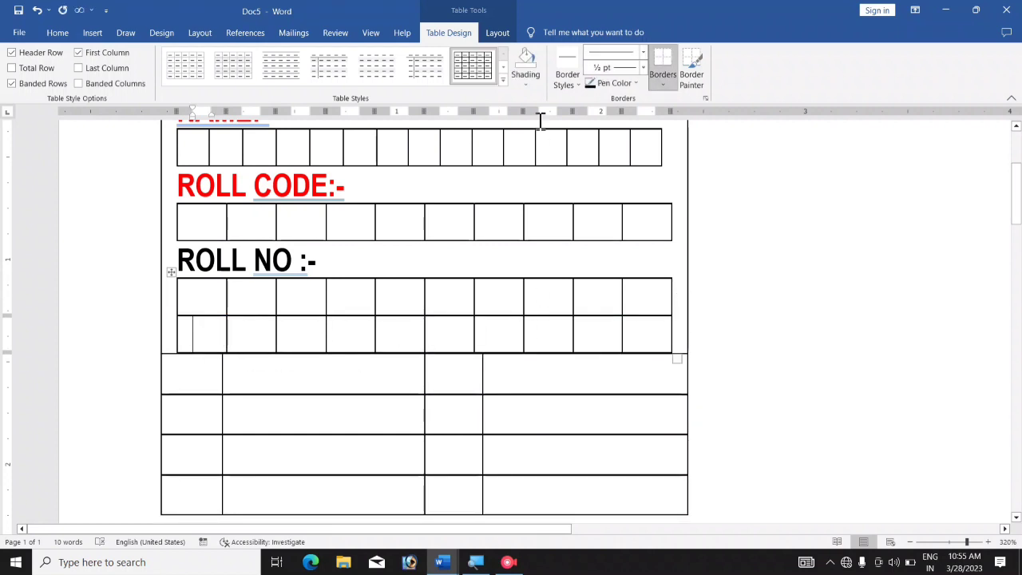
pyautogui.click(496, 36)
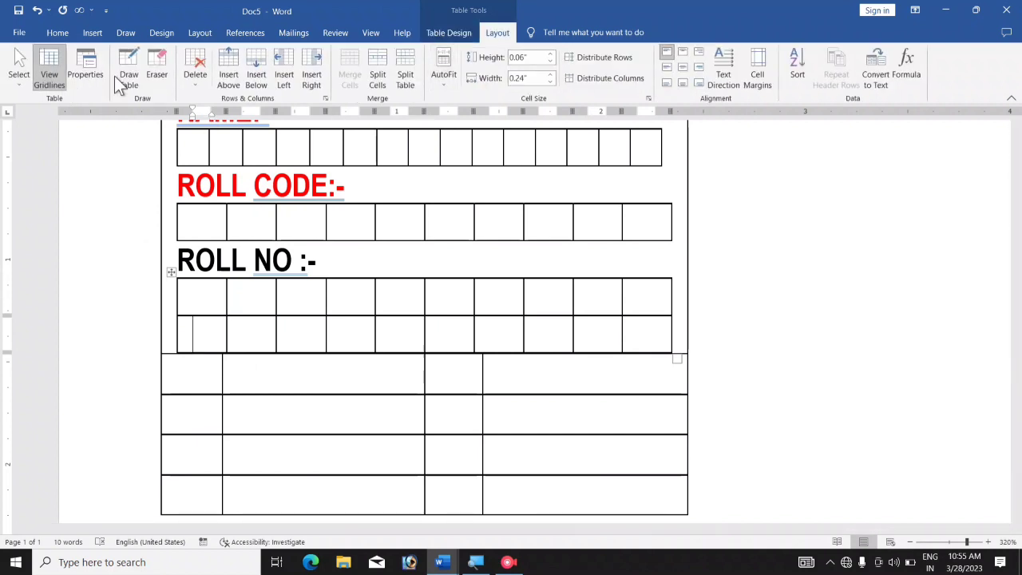
pyautogui.click(159, 61)
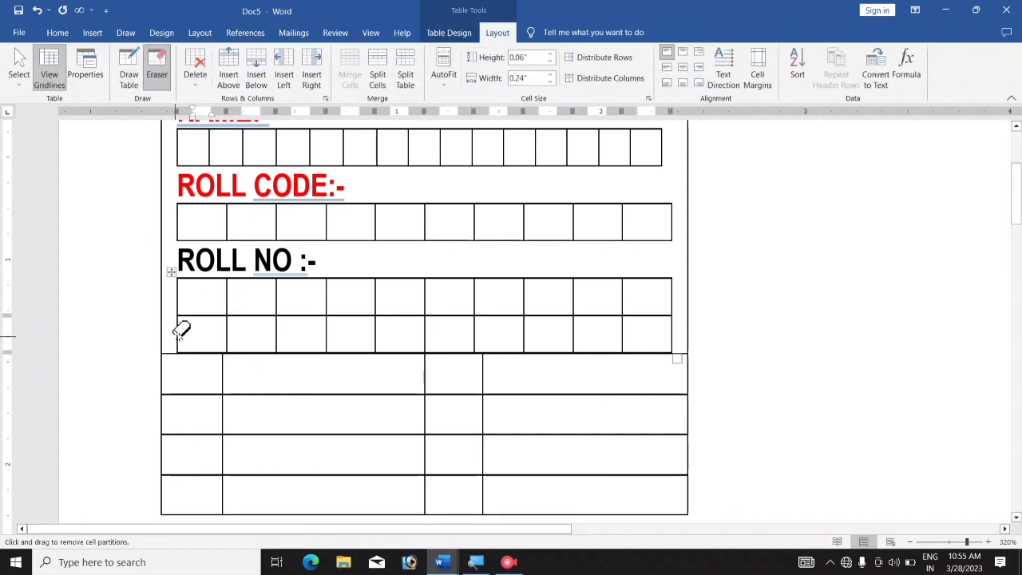
pyautogui.moveTo(174, 334); pyautogui.dragTo(694, 324)
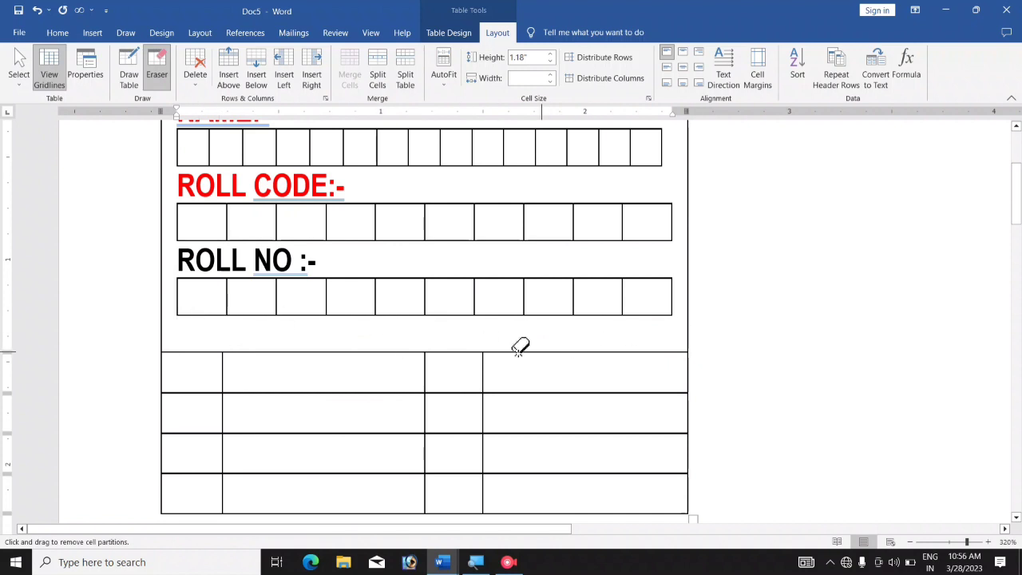
pyautogui.scroll(2, 394, 322)
pyautogui.scroll(2, 395, 322)
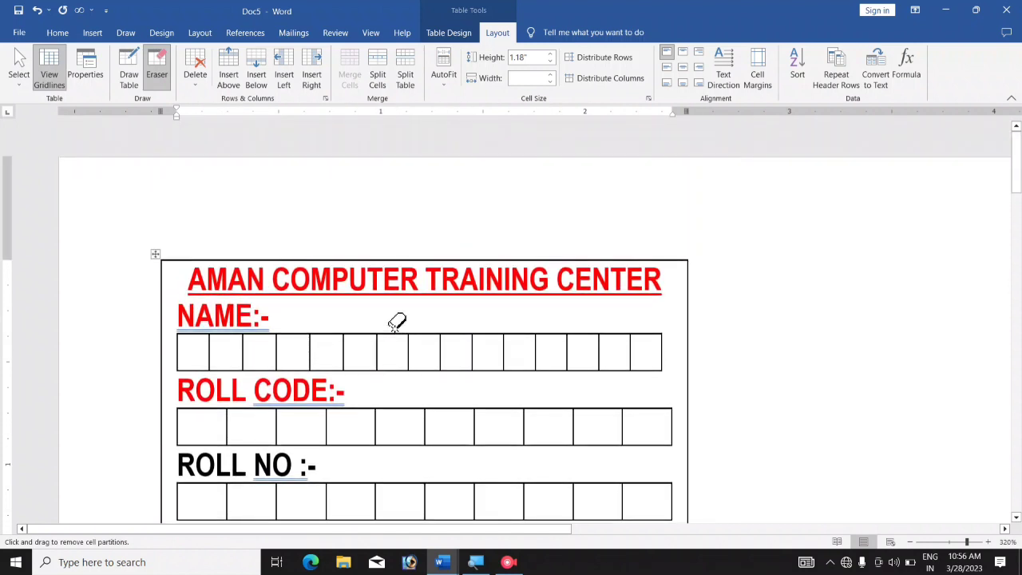
pyautogui.scroll(-5, 397, 321)
pyautogui.scroll(2, 397, 321)
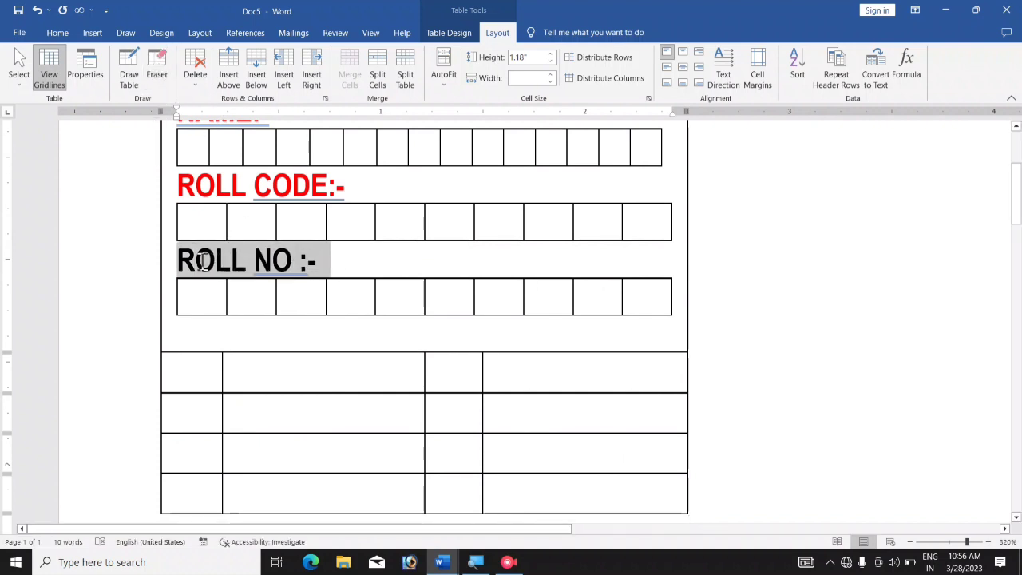
# - Colour the 'ROLL NO :-' label red
pyautogui.moveTo(177, 260); pyautogui.dragTo(340, 263)
pyautogui.click(280, 239)
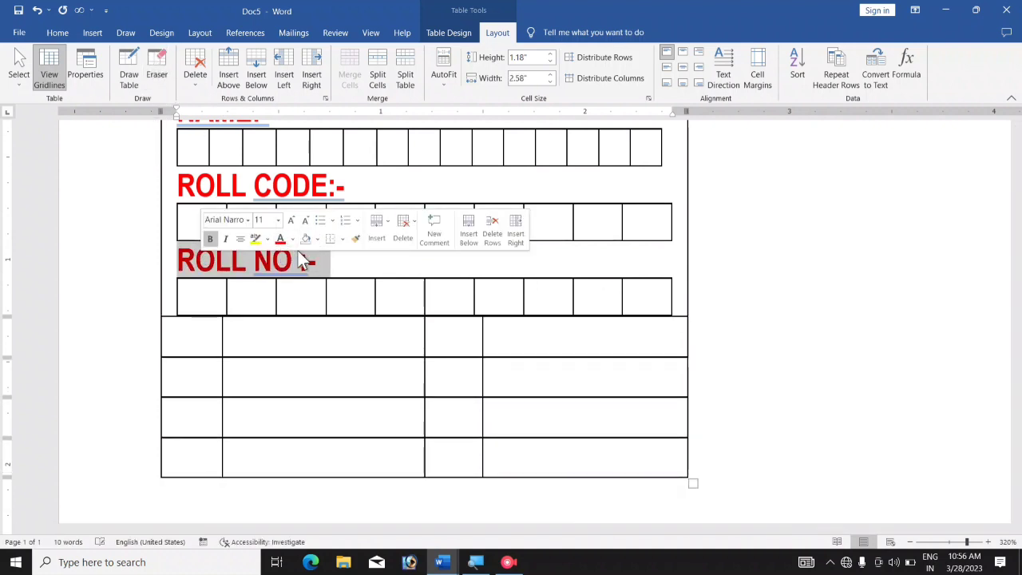
pyautogui.click(581, 268)
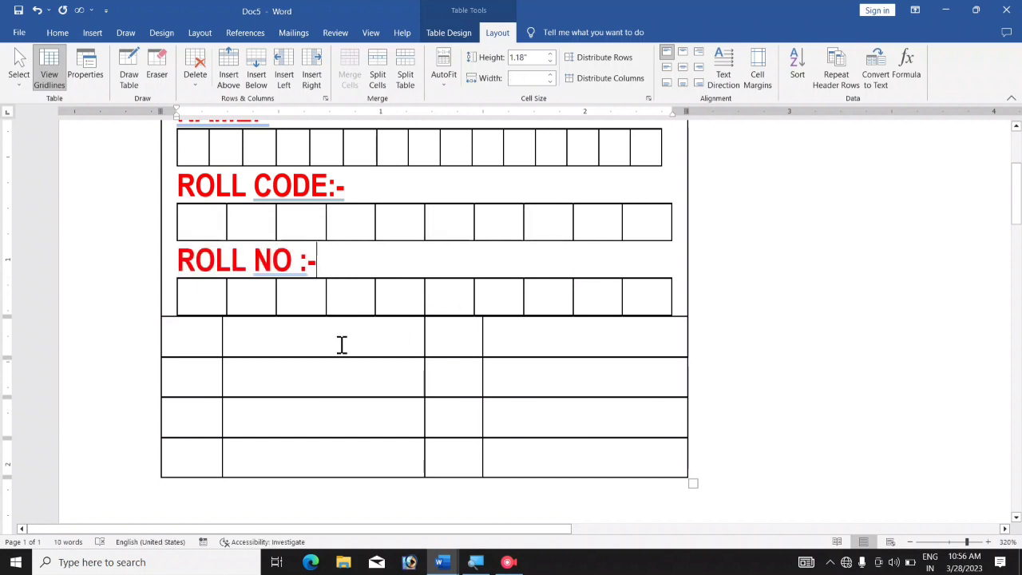
# - Drag the answer table's top border down so the ROLL NO header row grows to about 1.43"
pyautogui.scroll(-3, 422, 335)
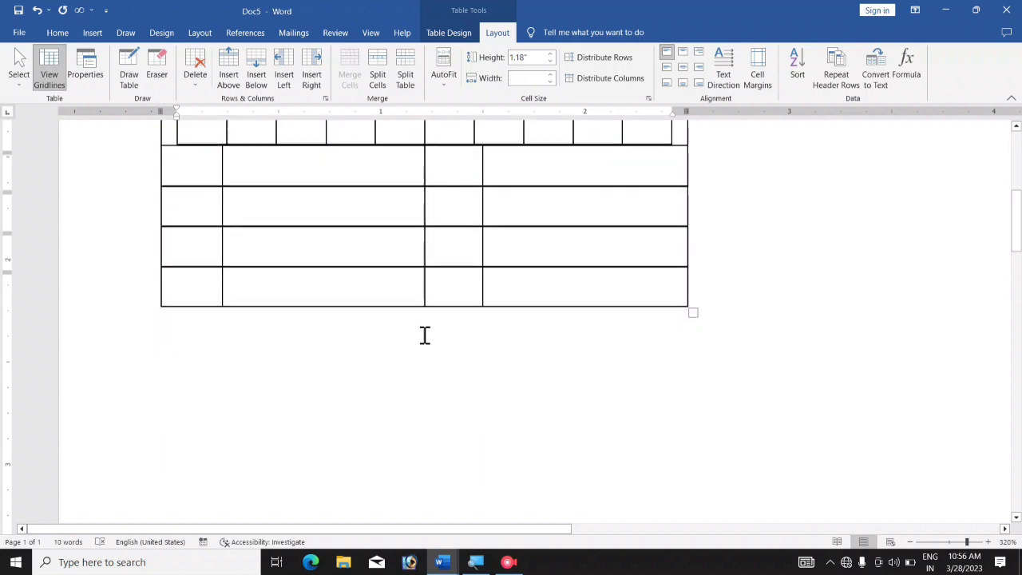
pyautogui.scroll(3, 293, 267)
pyautogui.scroll(2, 226, 314)
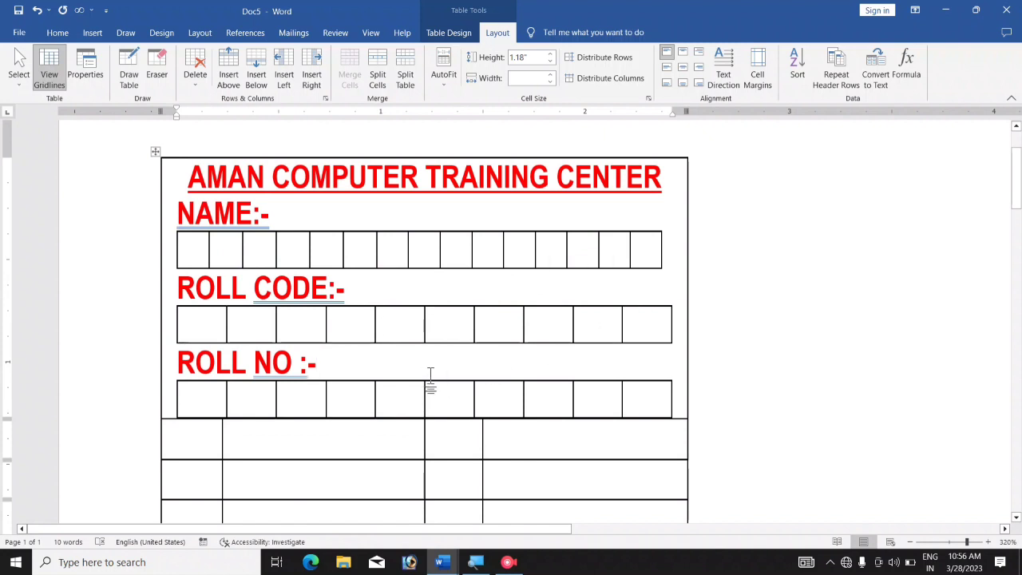
pyautogui.scroll(-2, 429, 383)
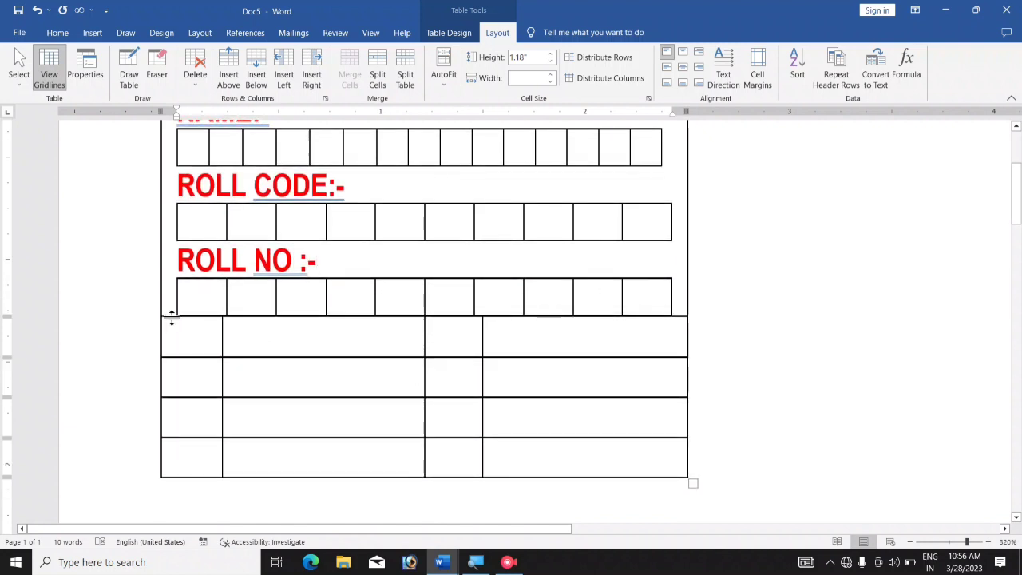
pyautogui.moveTo(171, 318); pyautogui.dragTo(174, 349)
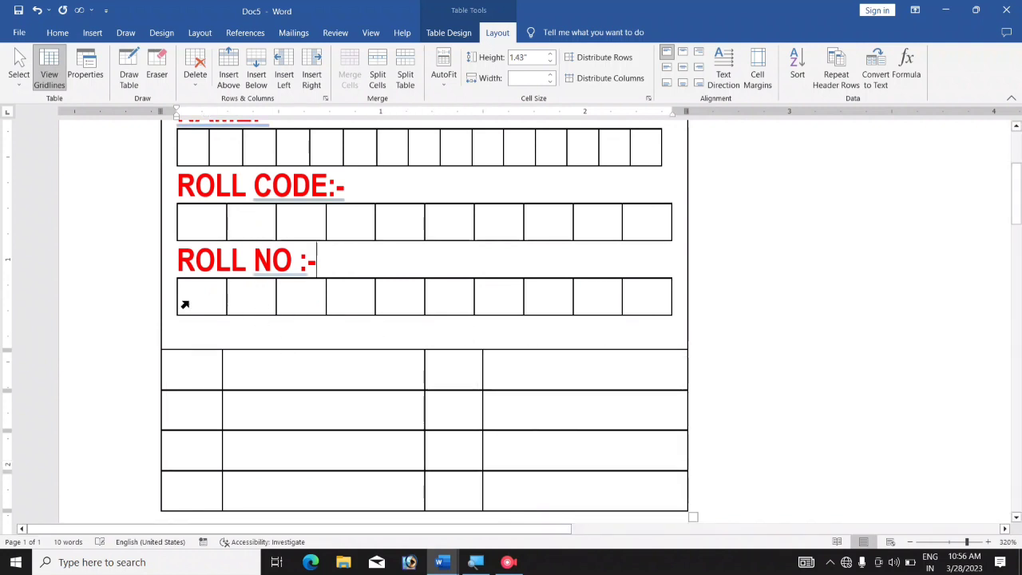
pyautogui.scroll(-4, 571, 306)
pyautogui.scroll(5, 570, 301)
pyautogui.scroll(1, 571, 300)
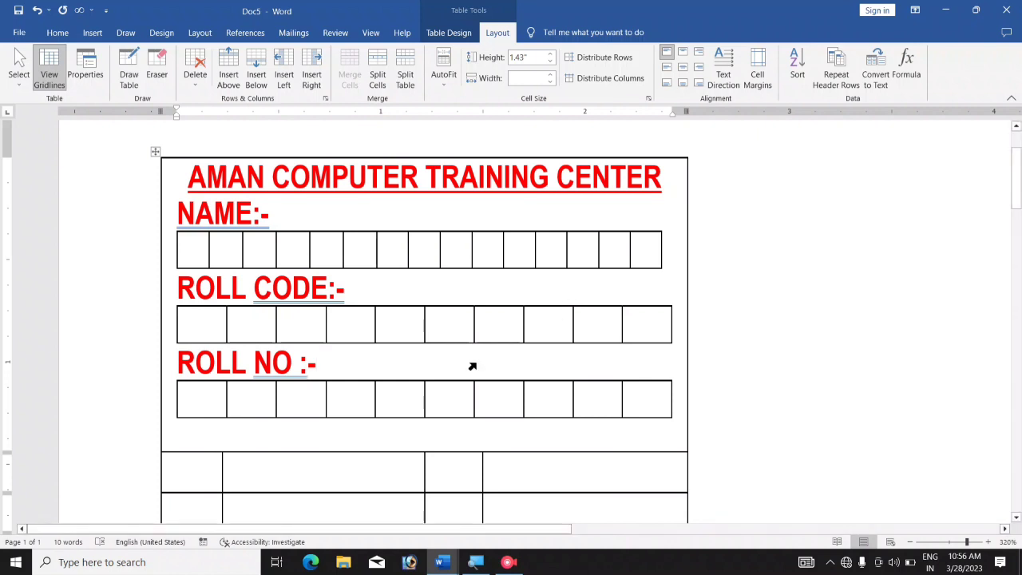
pyautogui.scroll(-2, 349, 381)
pyautogui.scroll(-1, 246, 311)
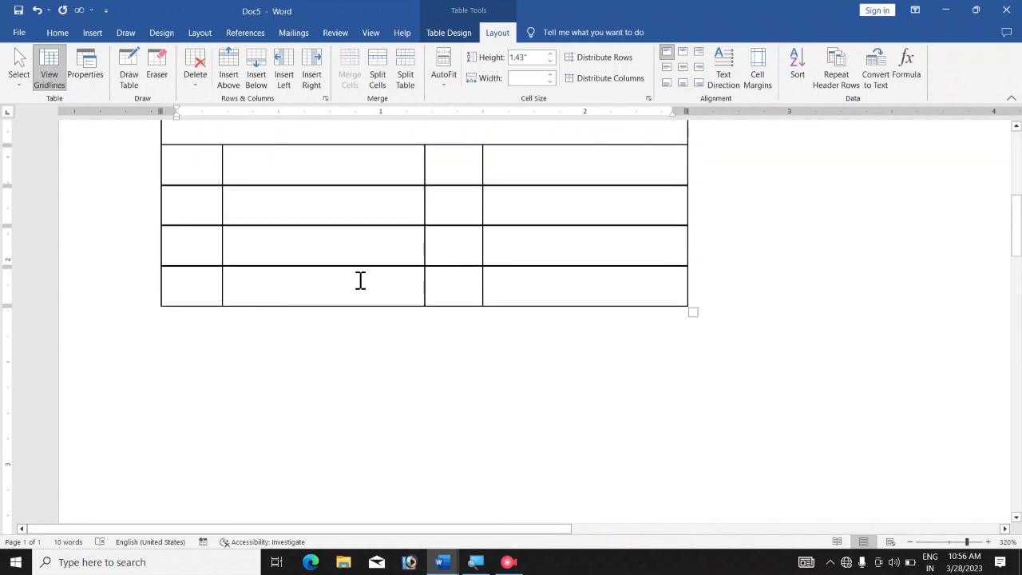
pyautogui.scroll(1, 580, 258)
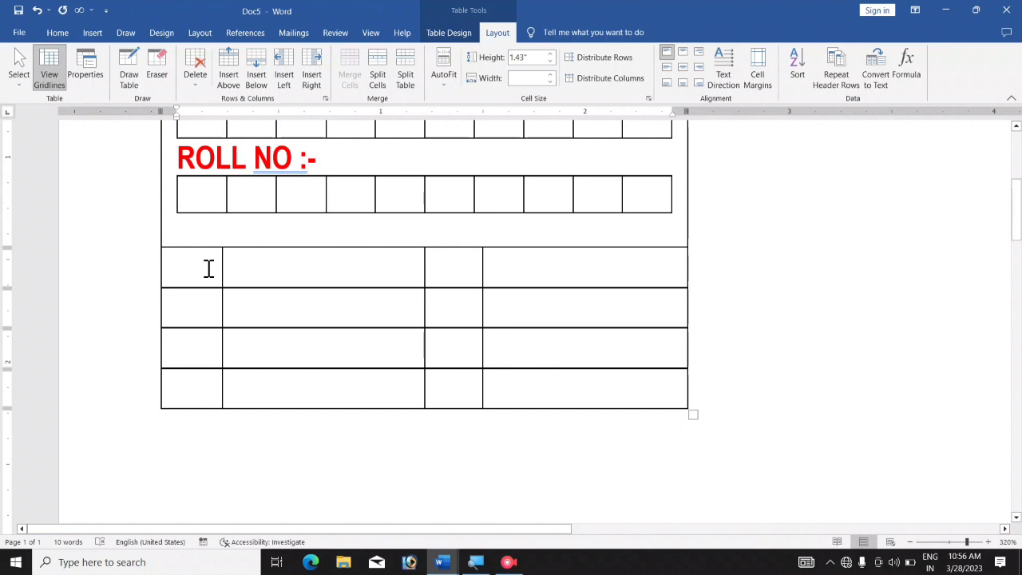
# - Centre-align the answer table's cells and number its first column rows 1 to 4
pyautogui.click(207, 269)
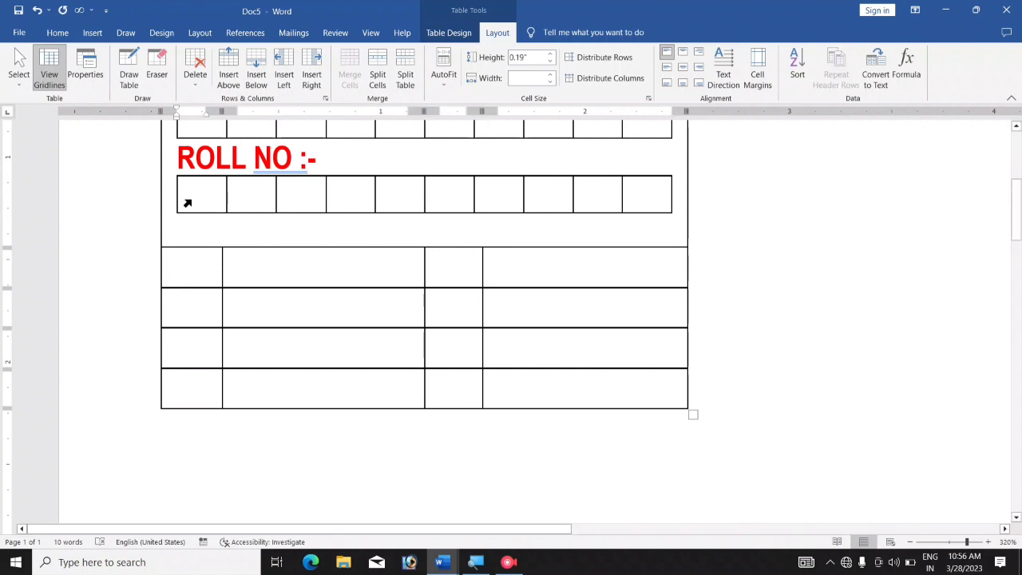
pyautogui.moveTo(206, 264); pyautogui.dragTo(593, 381)
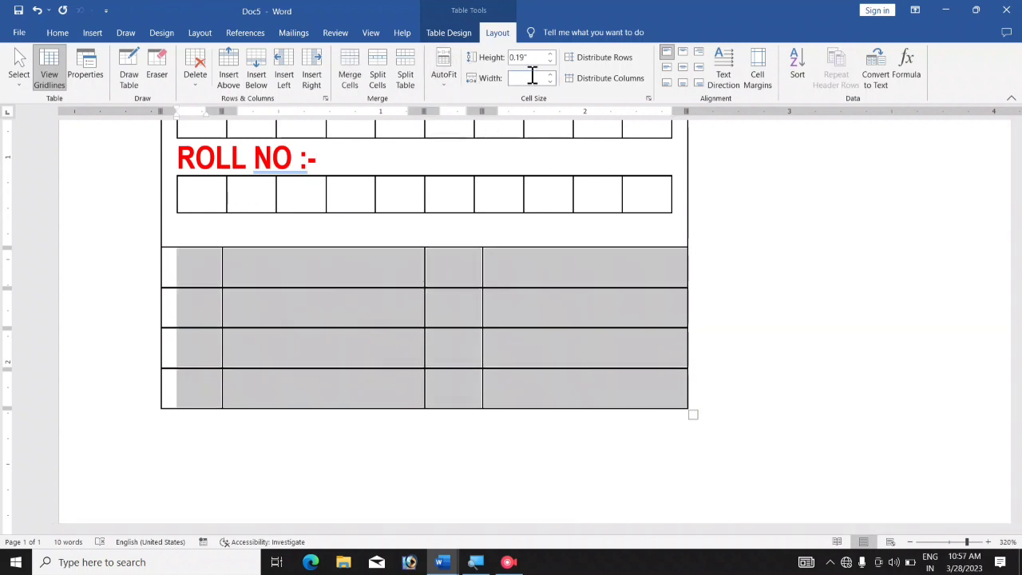
pyautogui.click(682, 68)
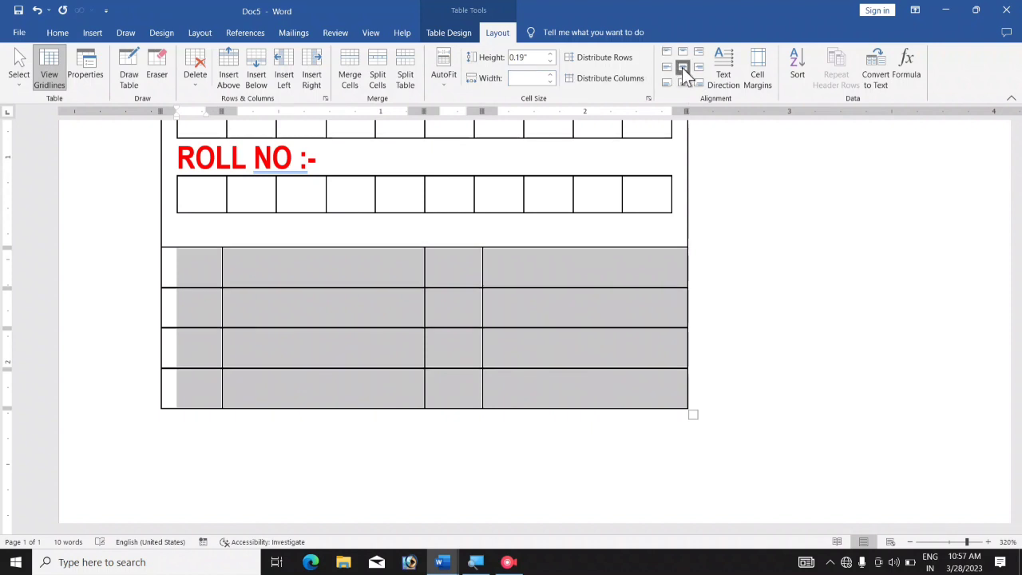
pyautogui.click(201, 284)
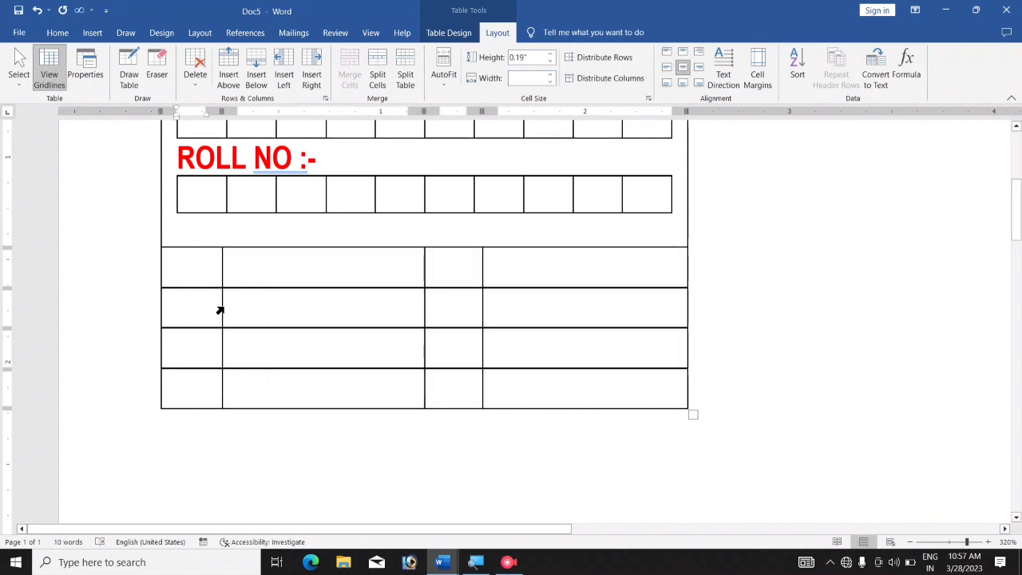
pyautogui.write('1')
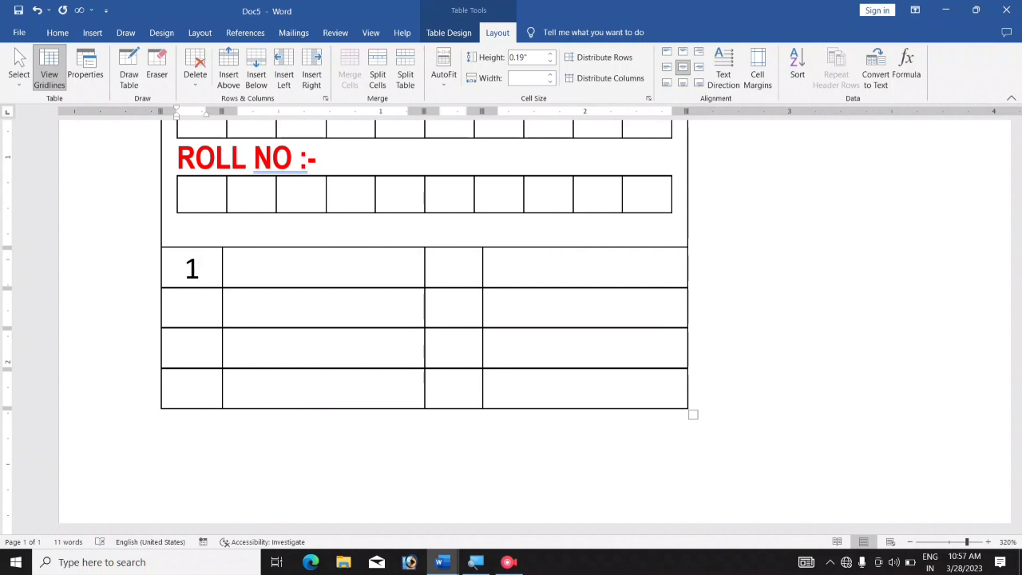
pyautogui.write('2')
pyautogui.click(192, 348)
pyautogui.write('3')
pyautogui.write('4')
# - Insert two rows below row 4 and number them 5 and 6
pyautogui.click(256, 78)
pyautogui.click(201, 444)
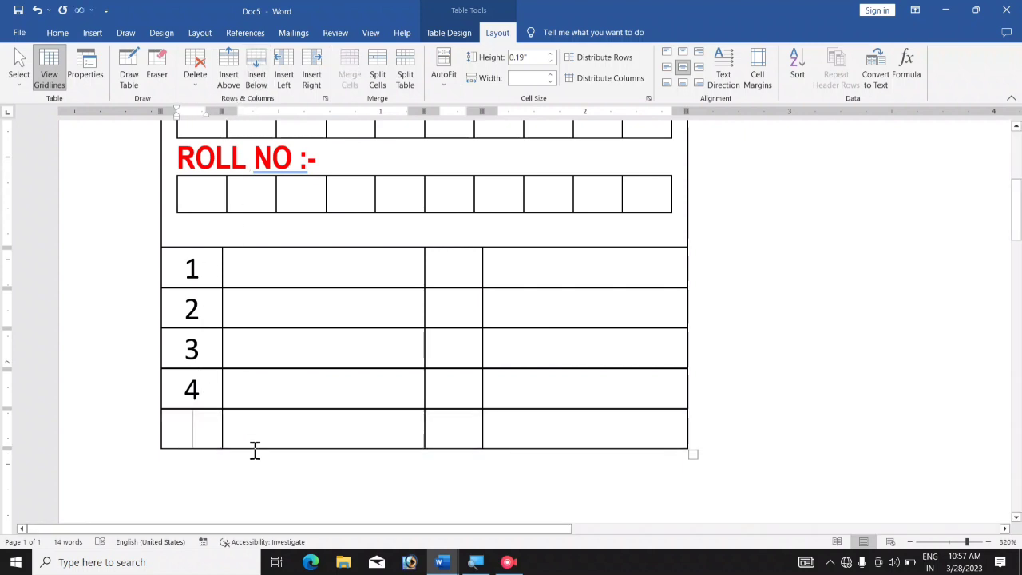
pyautogui.write('5')
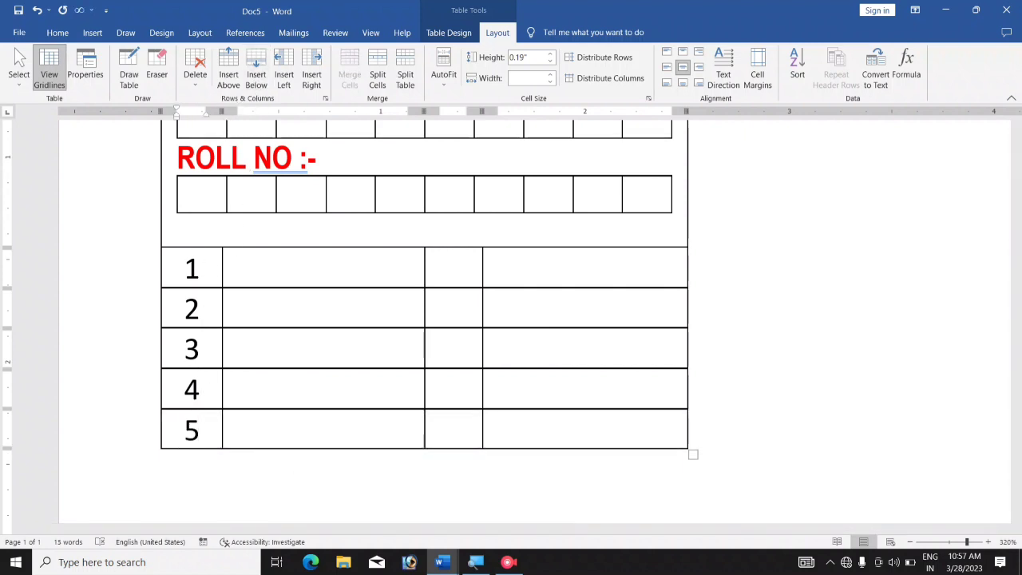
pyautogui.click(257, 68)
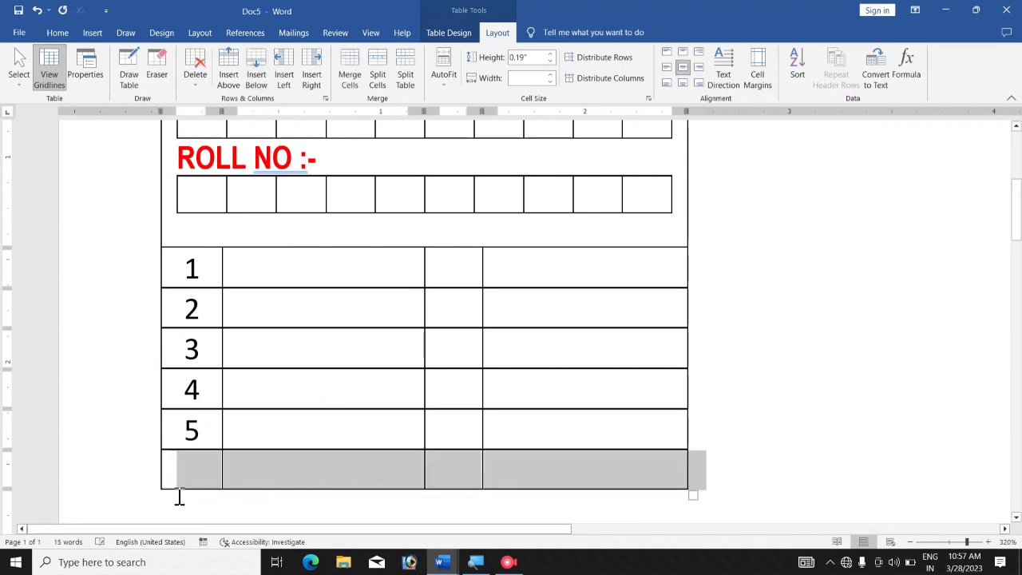
pyautogui.click(204, 468)
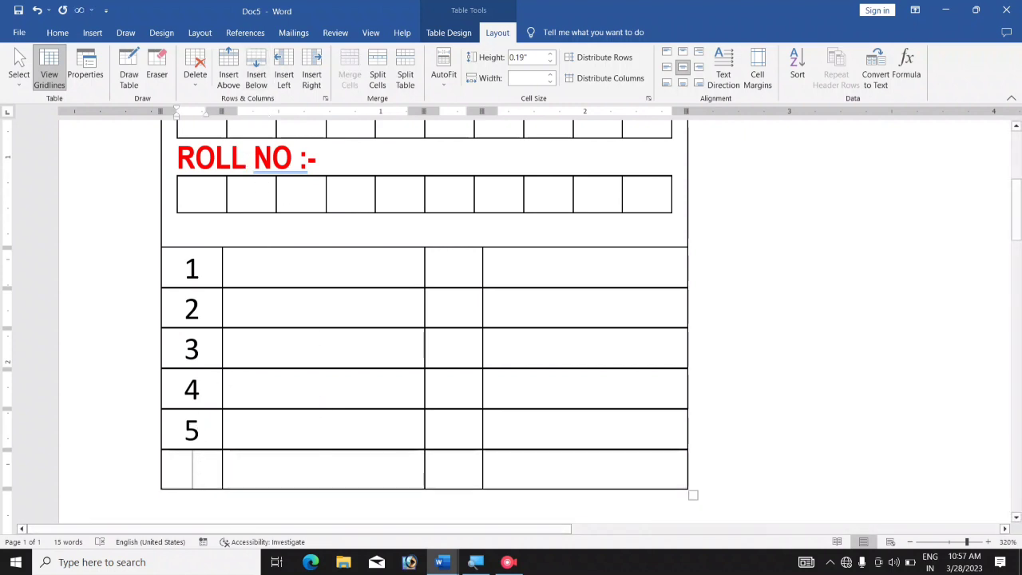
pyautogui.write('6')
pyautogui.scroll(-3, 361, 349)
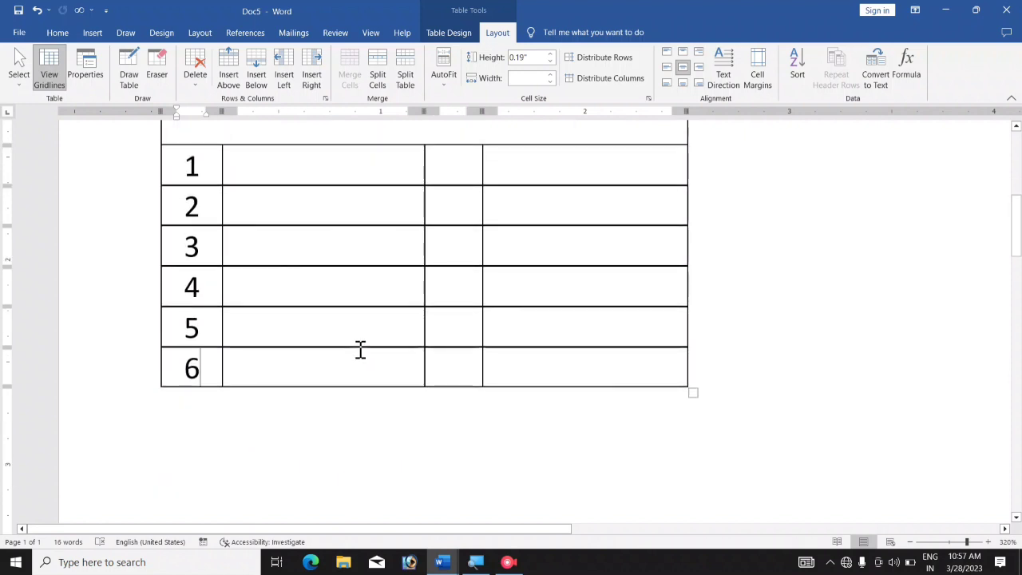
# - Add rows below row 6 and number the first column 7 to 25
pyautogui.click(247, 75)
pyautogui.click(257, 73)
pyautogui.scroll(-3, 205, 201)
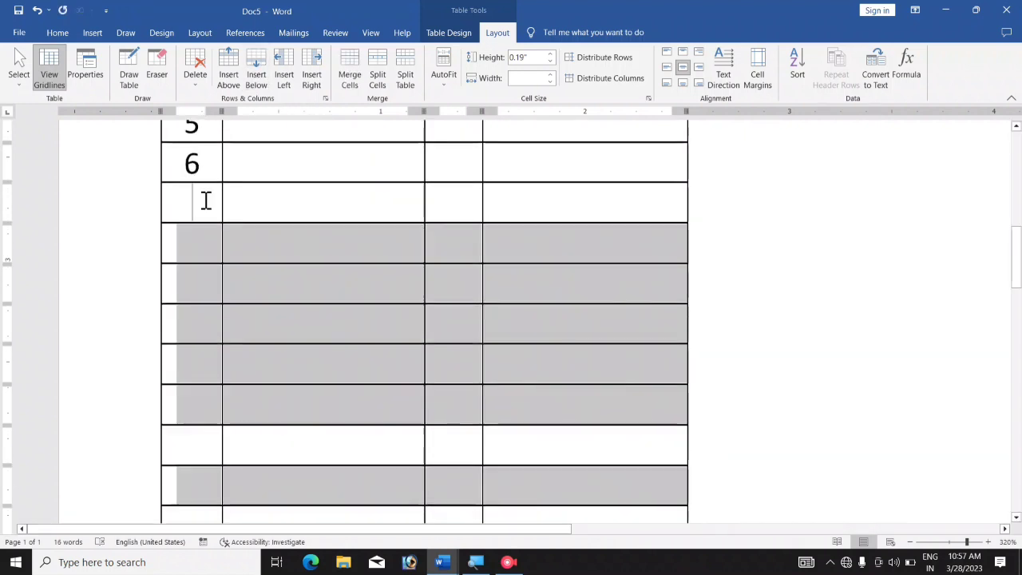
pyautogui.scroll(-5, 206, 201)
pyautogui.click(272, 296)
pyautogui.write('7891011121314151617181920212223')
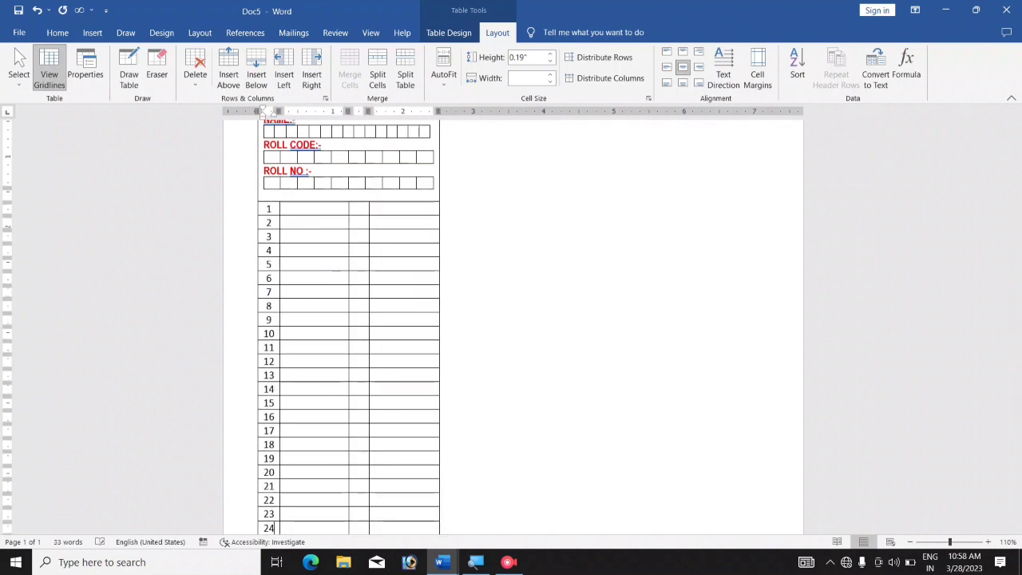
pyautogui.write('242526')
# - Number the third column 26 to 50, clearing and retyping the mistyped entries
pyautogui.click(376, 190)
pyautogui.write('27282930313233343536')
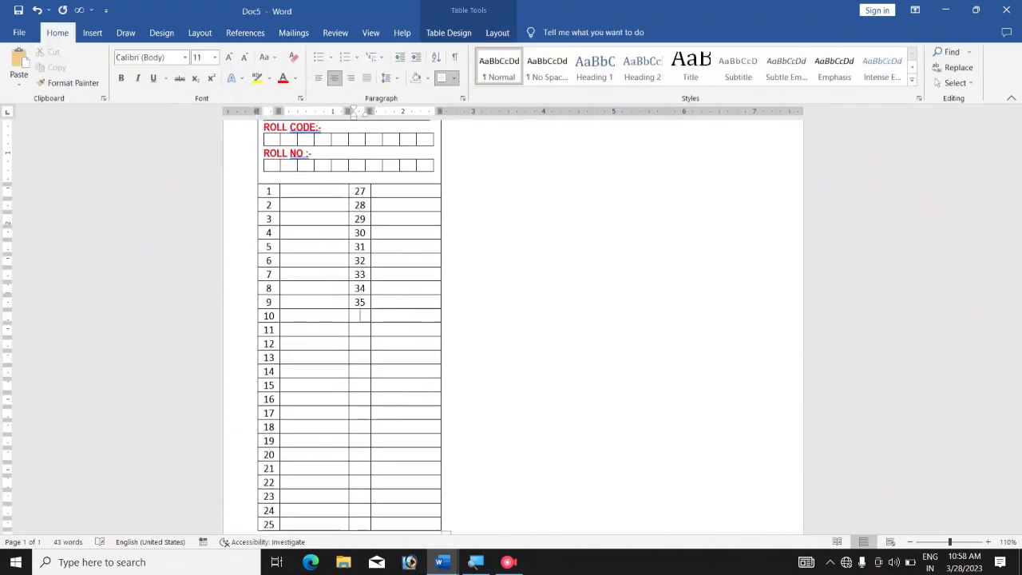
pyautogui.write('3738394041424344454647484950515')
pyautogui.moveTo(359, 169); pyautogui.dragTo(372, 402)
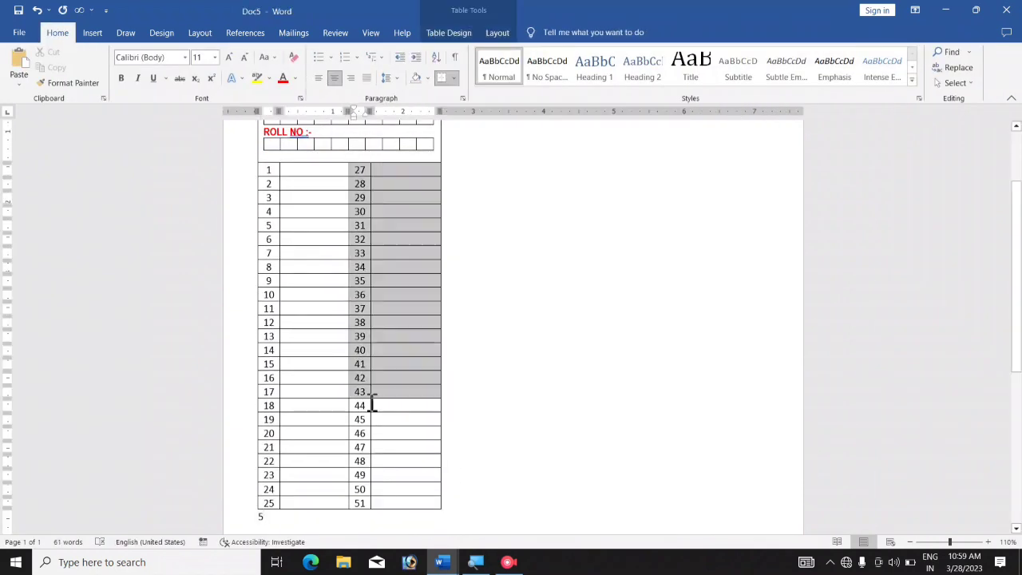
pyautogui.press('Delete')
pyautogui.write('2627282930313233343536373839404142434')
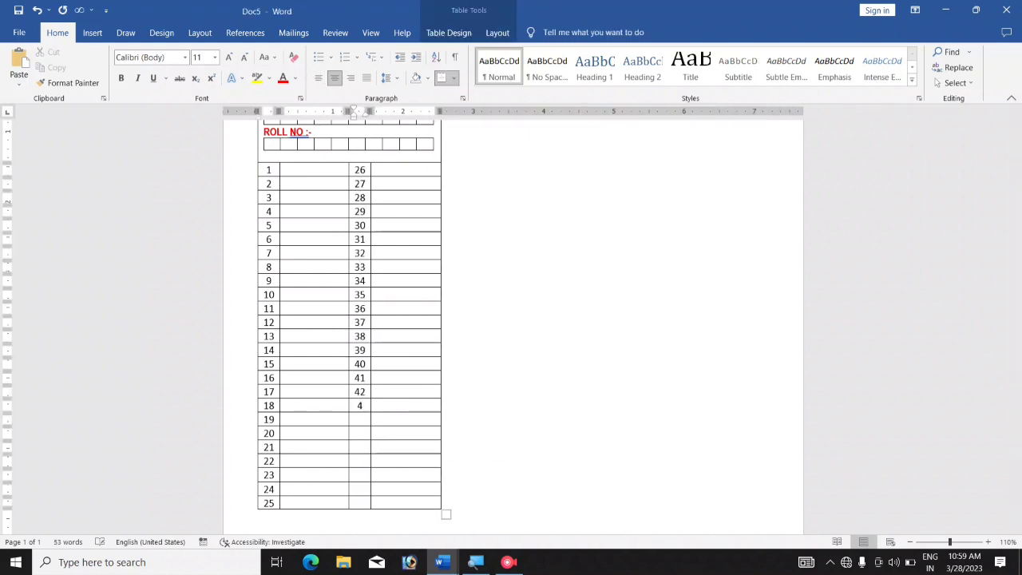
pyautogui.write('4454647484952')
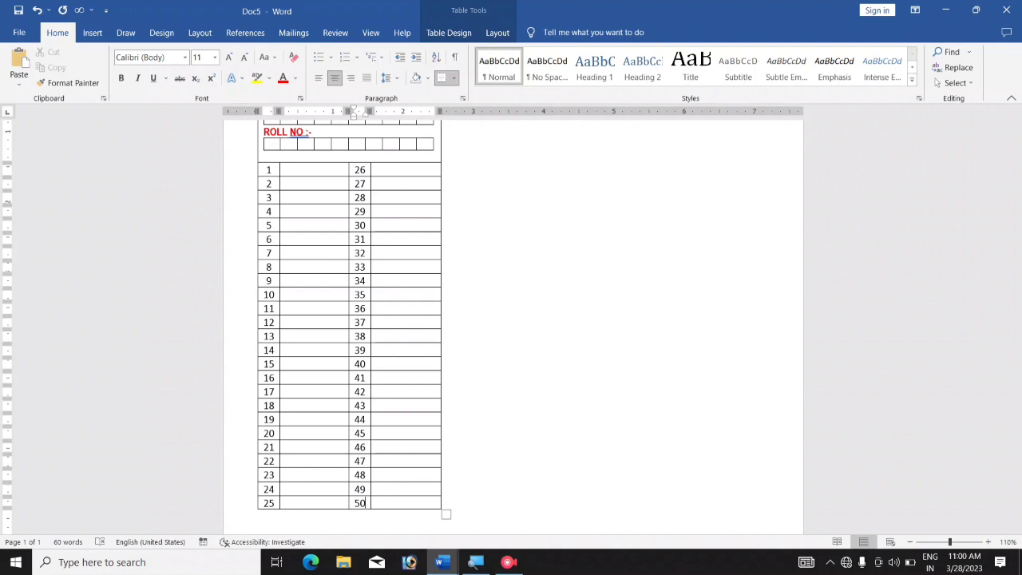
pyautogui.scroll(3, 336, 269)
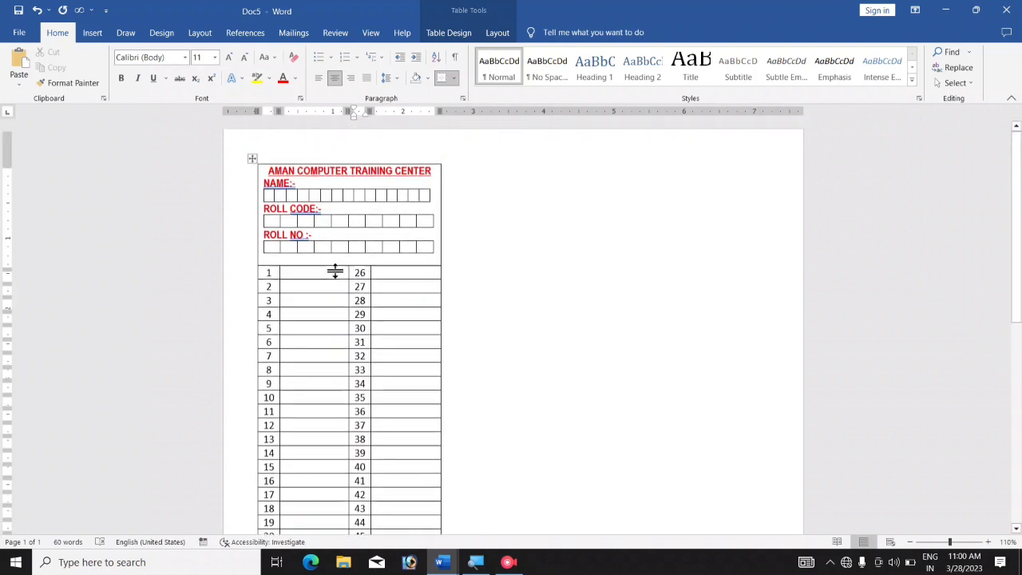
pyautogui.scroll(-1, 396, 297)
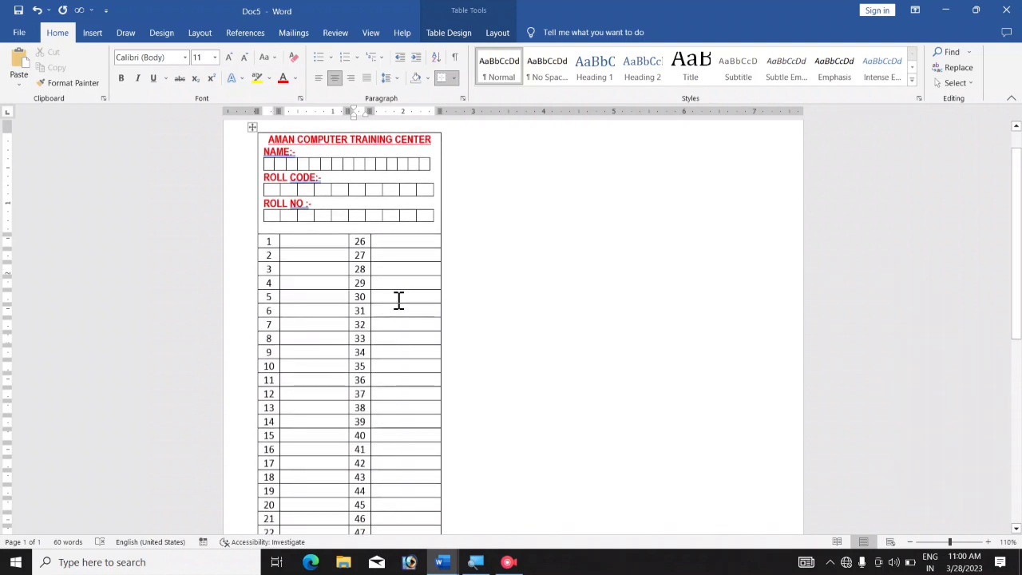
pyautogui.scroll(-1, 399, 300)
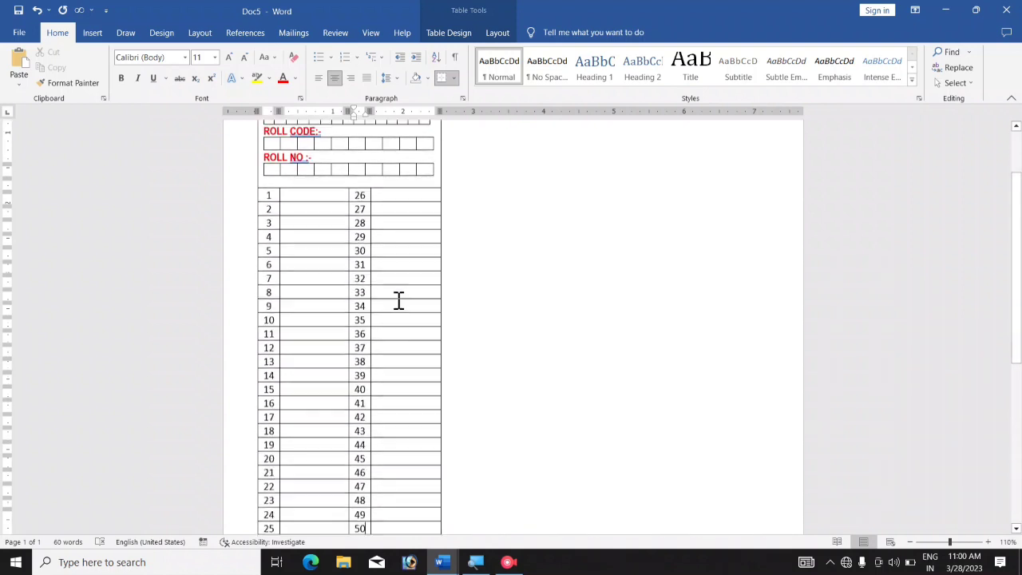
pyautogui.scroll(-1, 398, 300)
pyautogui.scroll(-1, 400, 335)
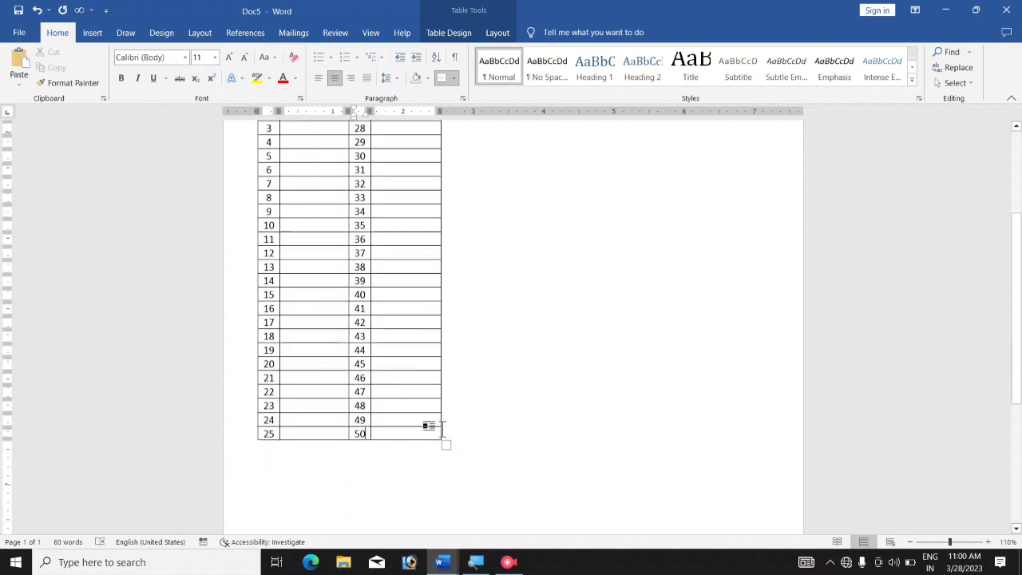
# - Widen the answer table to the right and lower the border beneath the ROLL NO boxes slightly
pyautogui.moveTo(448, 444)
pyautogui.mouseDown()
pyautogui.moveTo(491, 444)
pyautogui.moveTo(480, 333)
pyautogui.moveTo(465, 313)
pyautogui.mouseUp()
pyautogui.scroll(3, 464, 317)
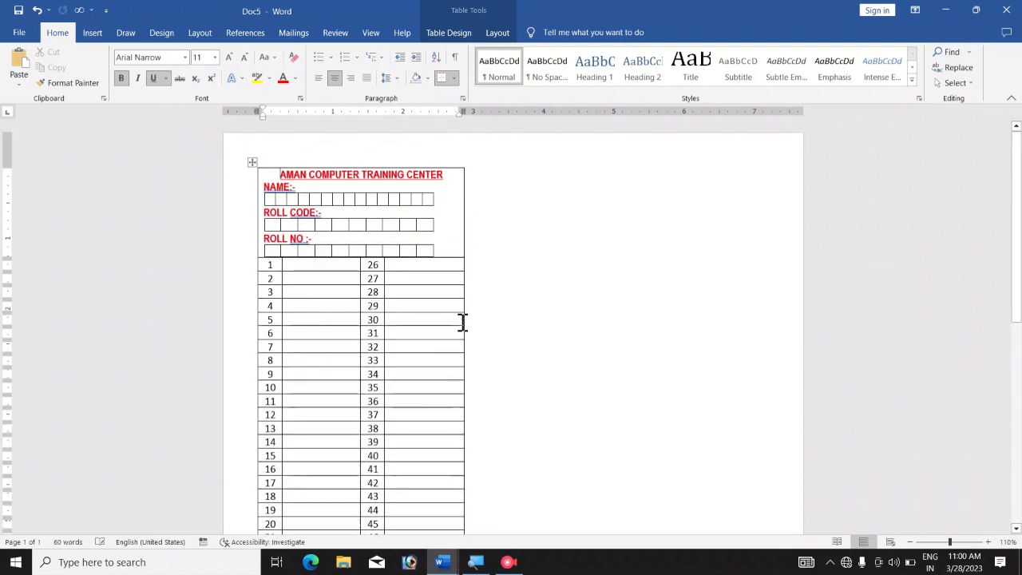
pyautogui.scroll(-1, 462, 321)
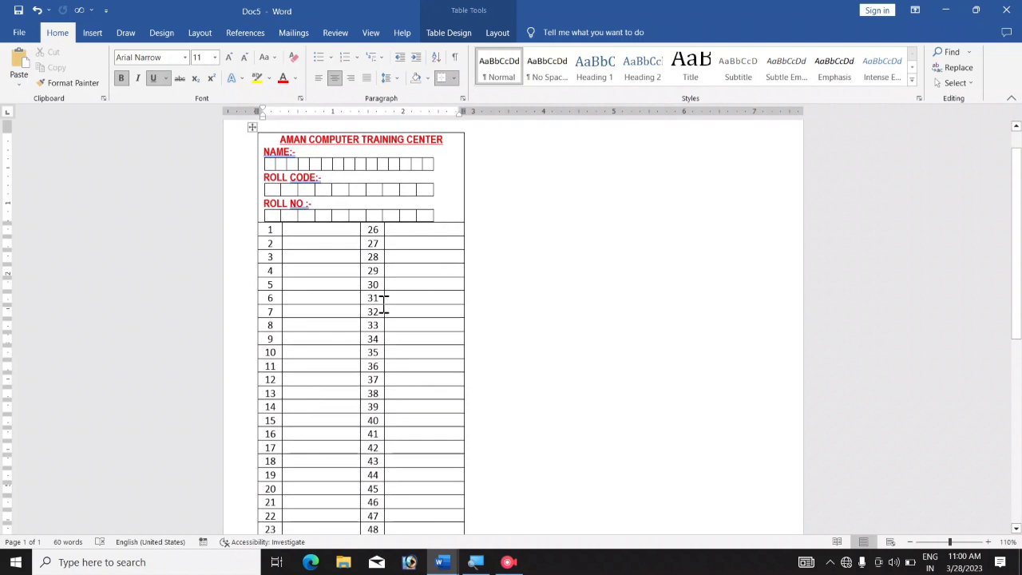
pyautogui.keyDown('ctrl'); pyautogui.scroll(5, 383, 304); pyautogui.keyUp('ctrl')
pyautogui.keyDown('ctrl'); pyautogui.scroll(2, 383, 303); pyautogui.keyUp('ctrl')
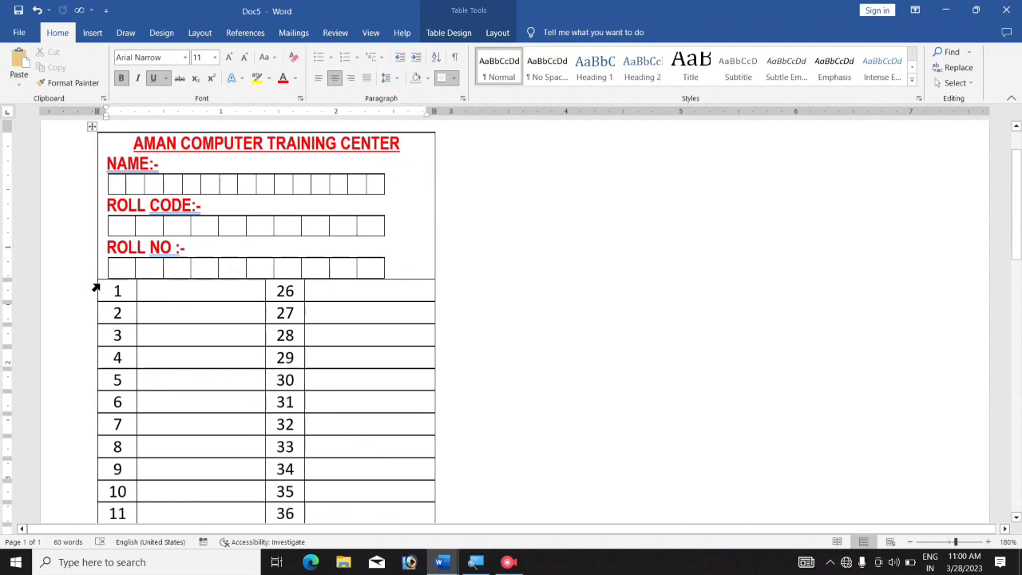
pyautogui.moveTo(103, 280); pyautogui.dragTo(103, 291)
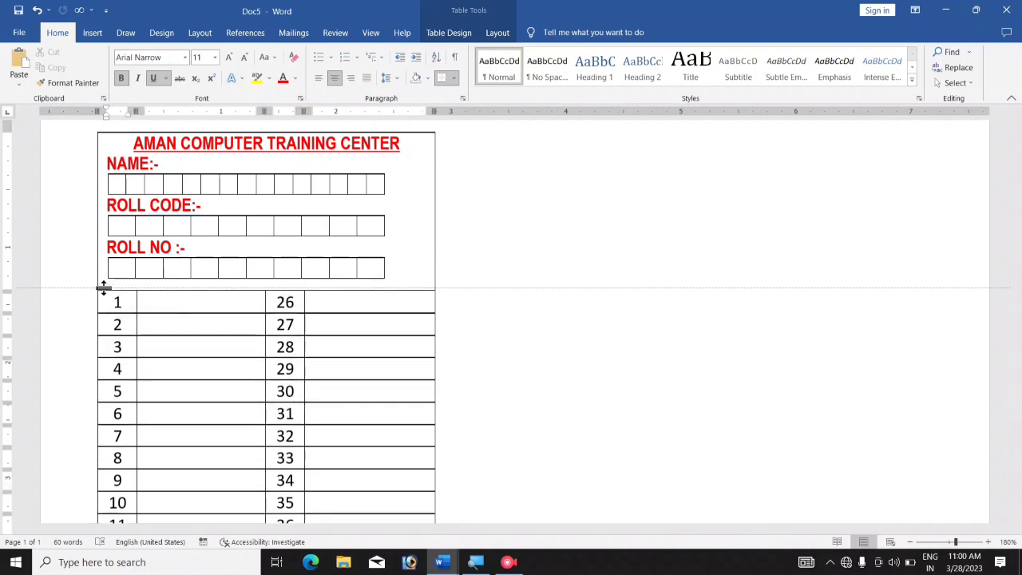
# - Enter circled ⓐ ⓑ ⓒ ⓓ in question 1's answer cell via codes 24D0–24D3 with Alt+X
pyautogui.click(172, 307)
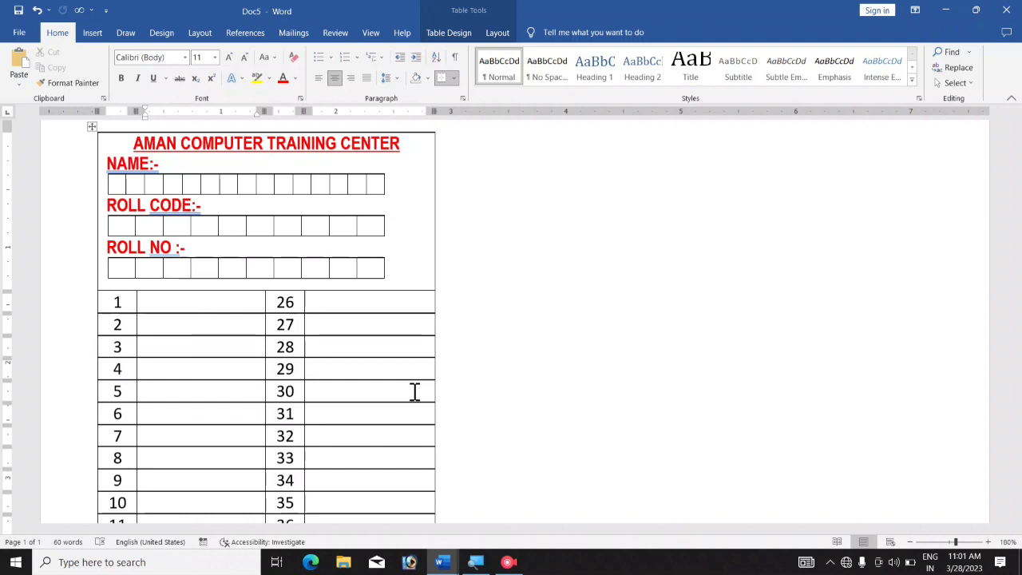
pyautogui.write('24')
pyautogui.write('D')
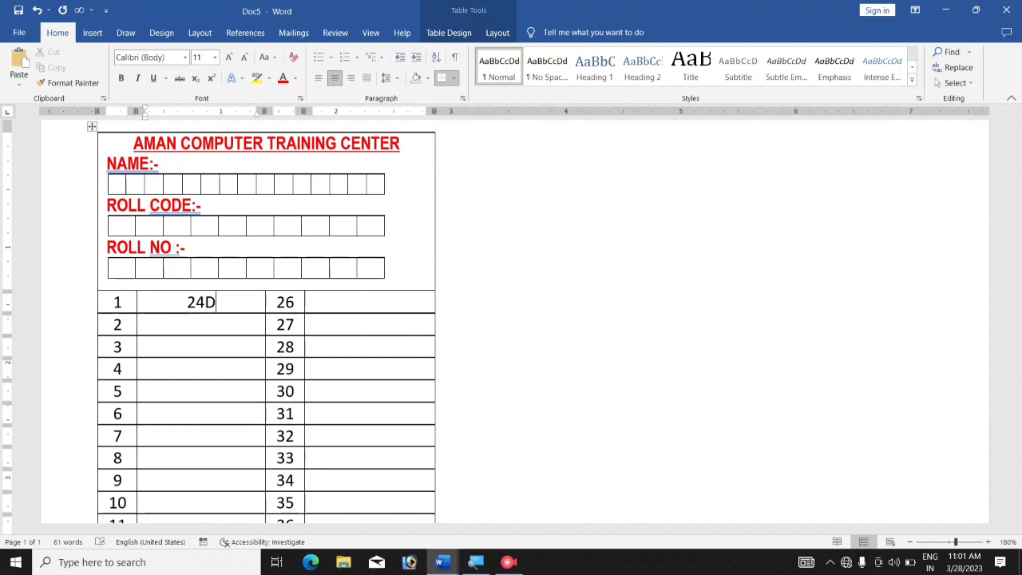
pyautogui.write('0')
pyautogui.hotkey('alt', 'x')
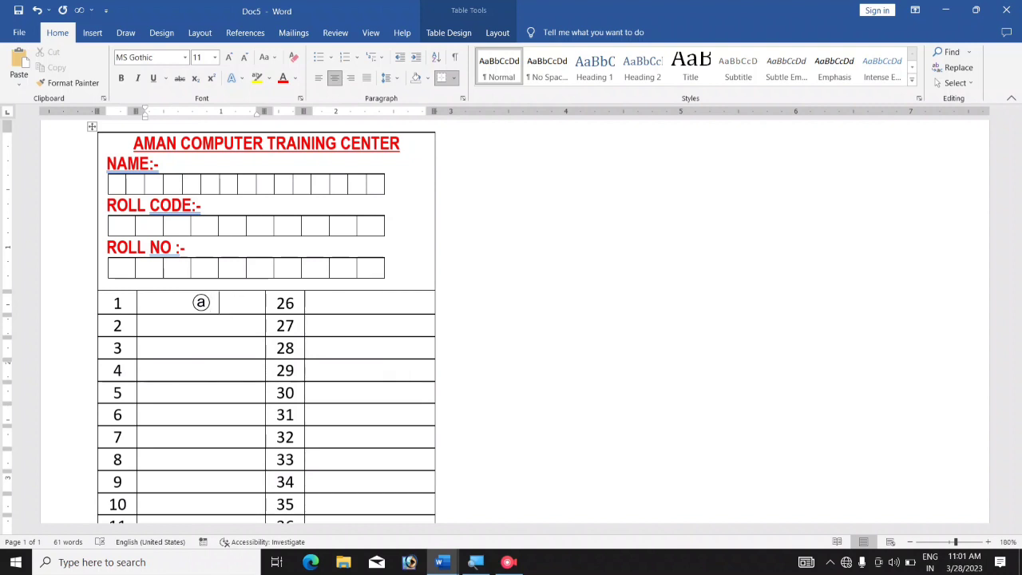
pyautogui.write('2')
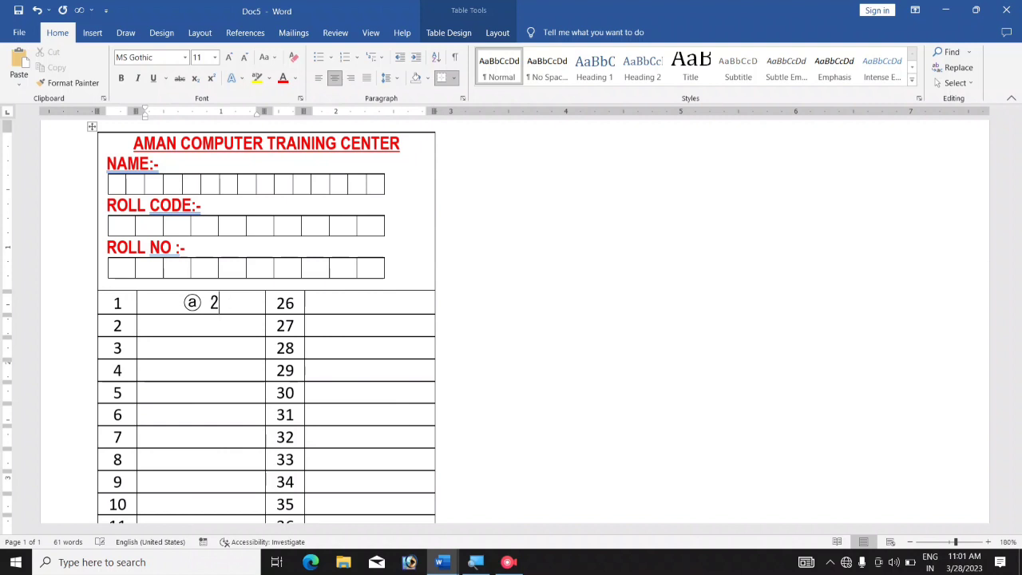
pyautogui.write('4D')
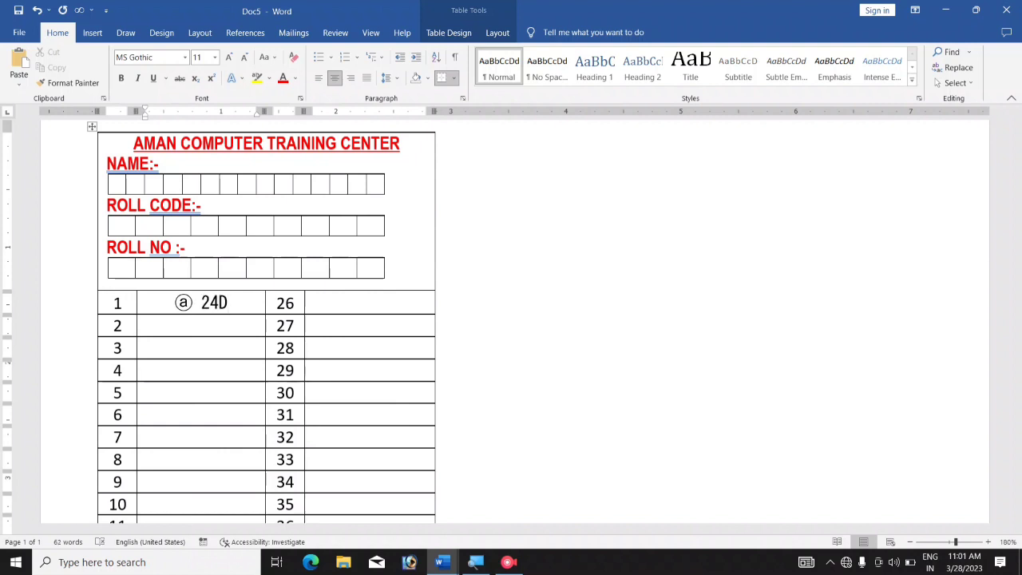
pyautogui.write('1')
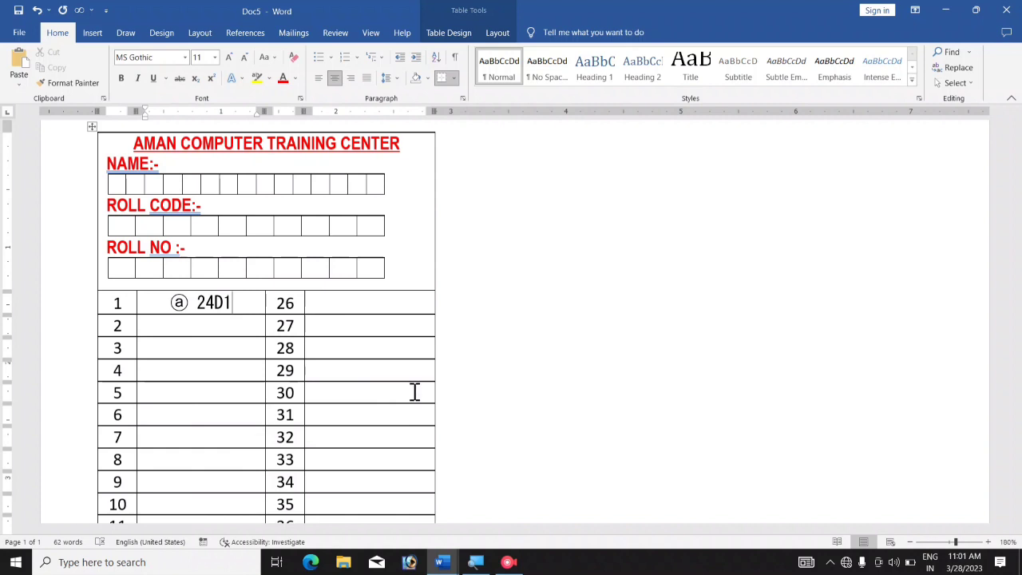
pyautogui.hotkey('alt', 'x')
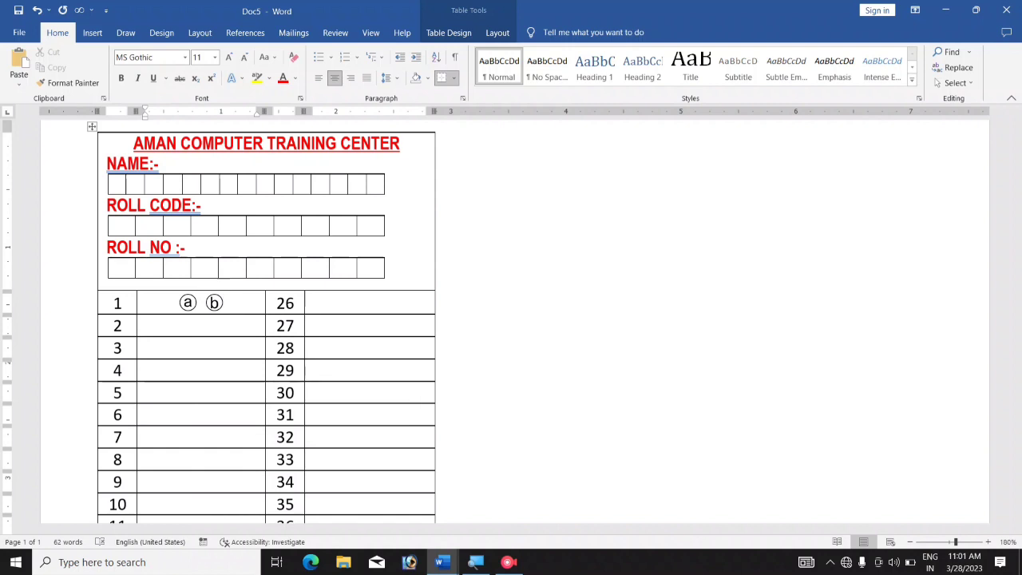
pyautogui.write('24D')
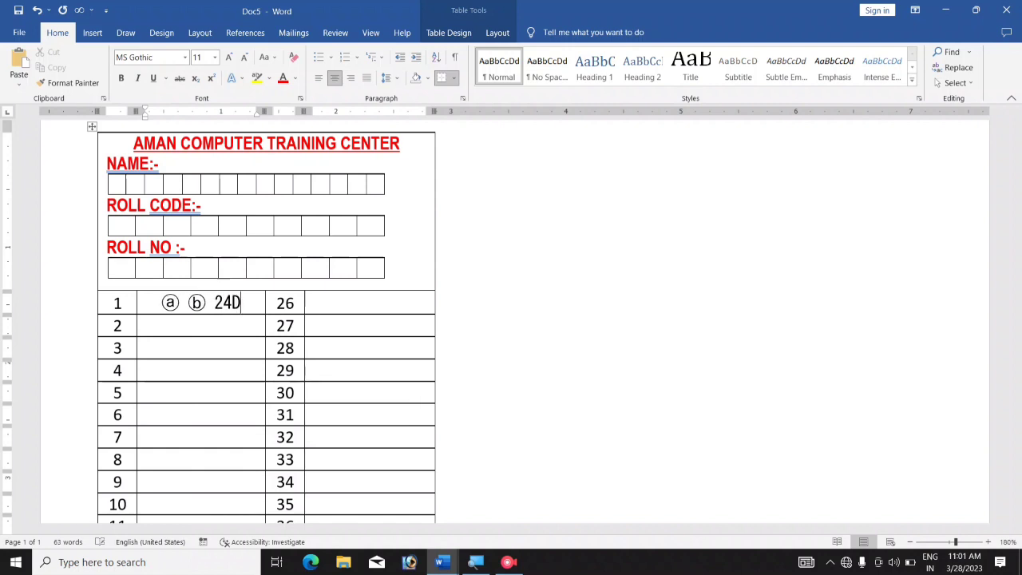
pyautogui.write('2')
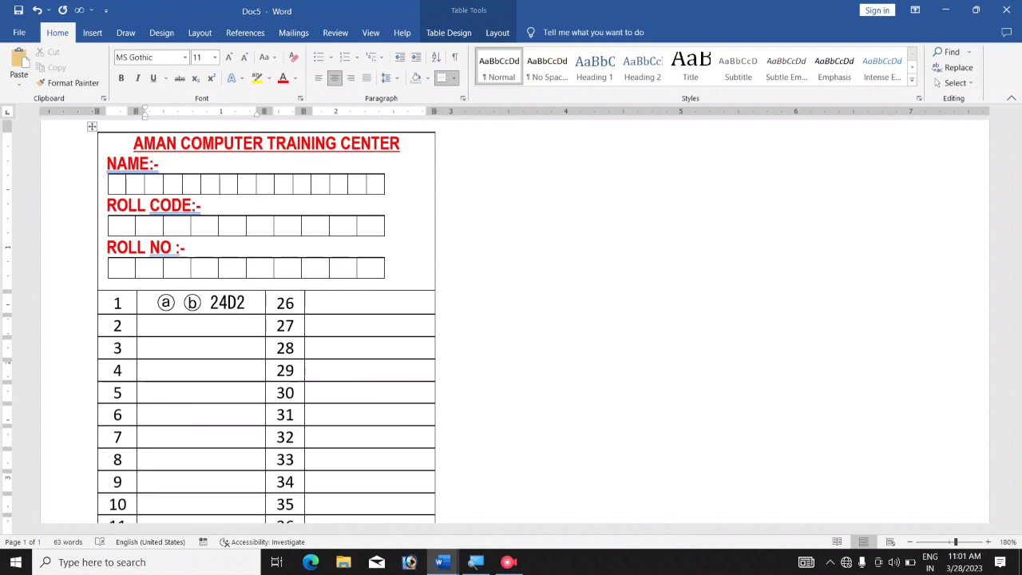
pyautogui.hotkey('alt', 'x')
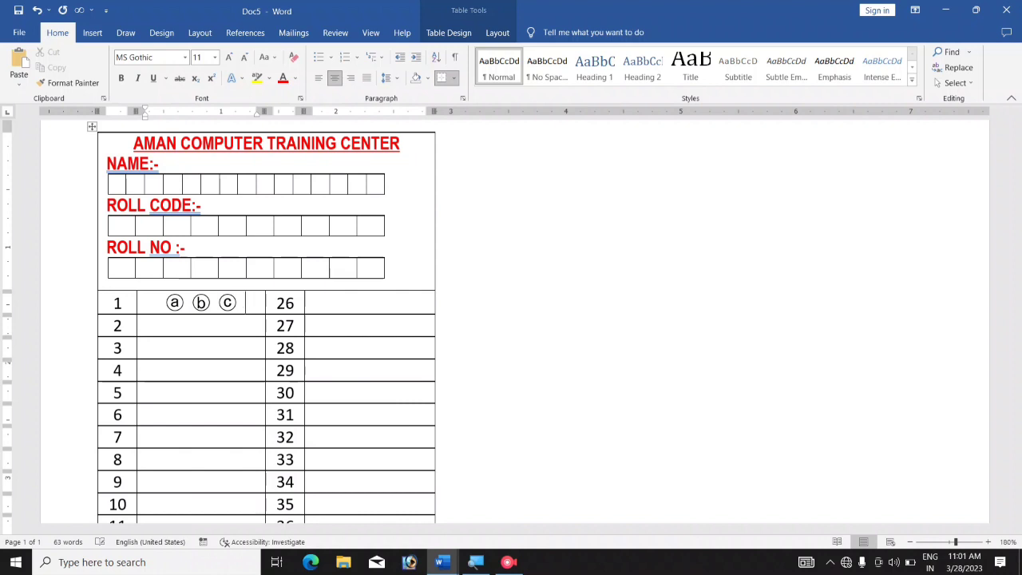
pyautogui.write('24')
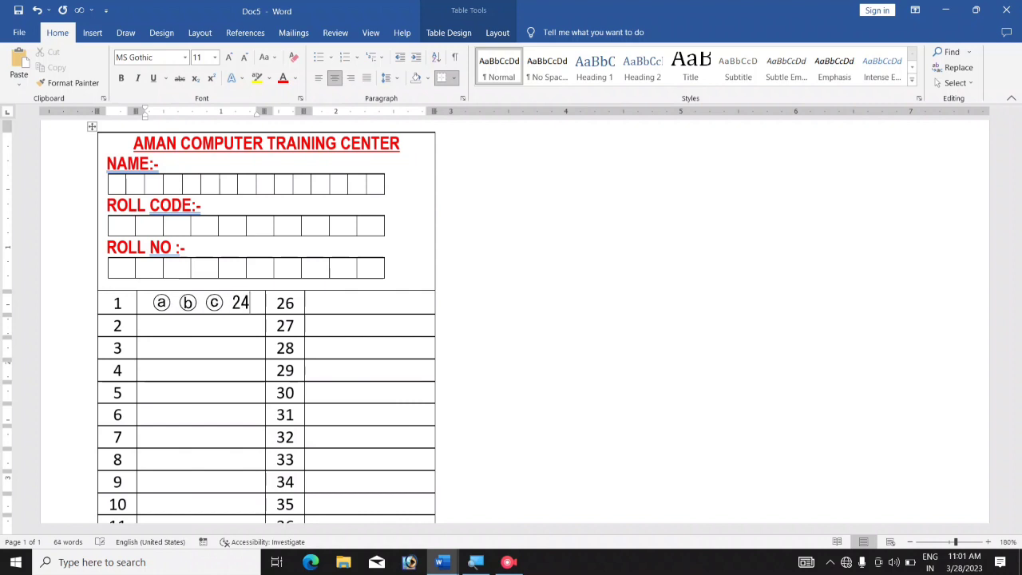
pyautogui.write('D3')
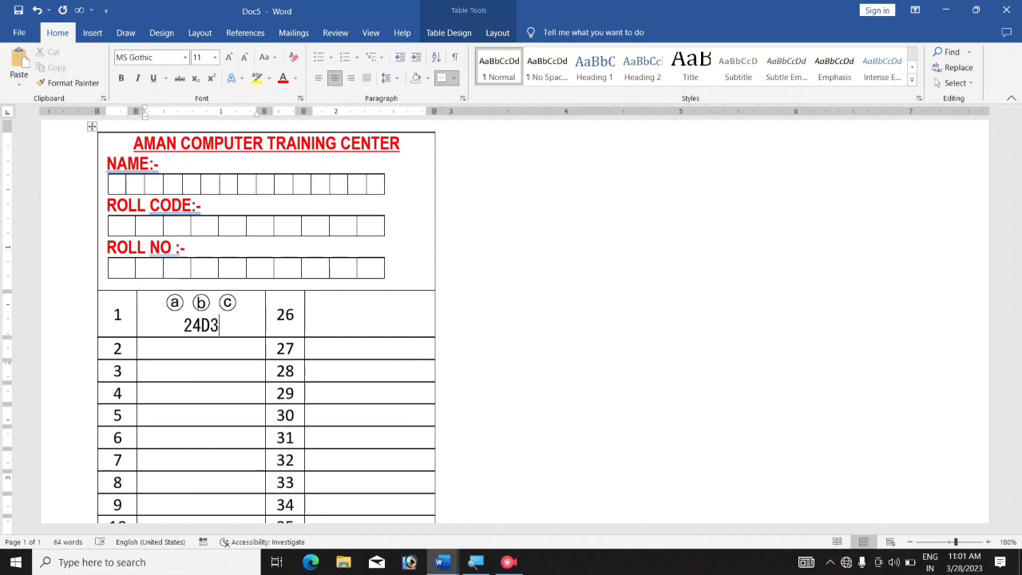
pyautogui.hotkey('alt', 'x')
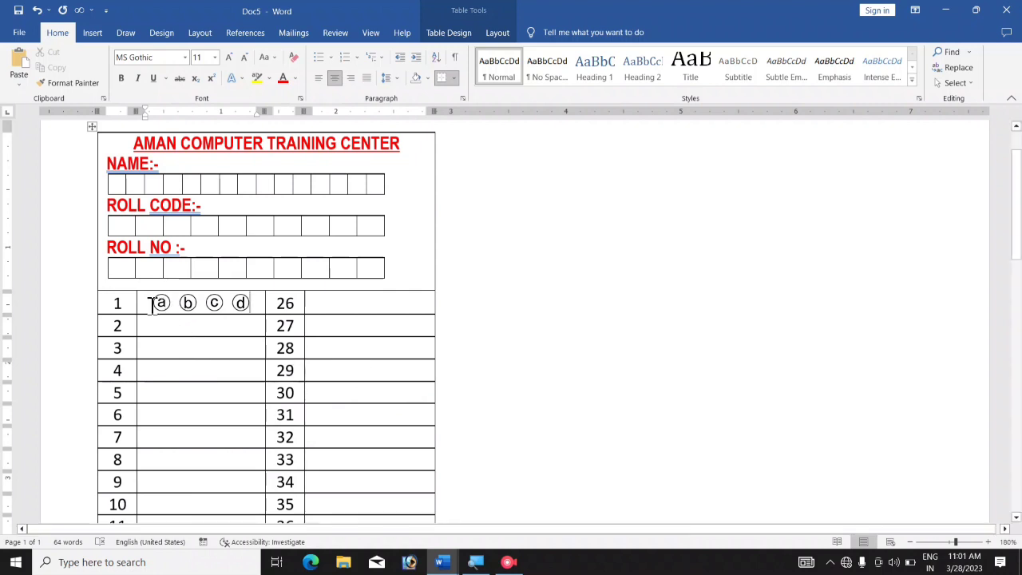
pyautogui.moveTo(154, 303); pyautogui.dragTo(252, 304)
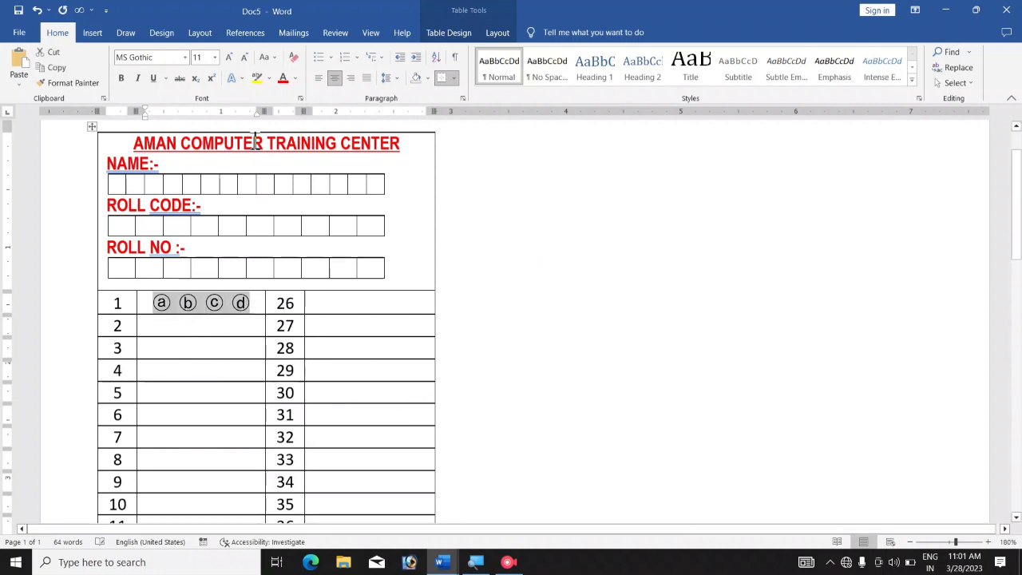
# - Apply red font colour to question 1's circled options and all numbered table rows
pyautogui.click(283, 78)
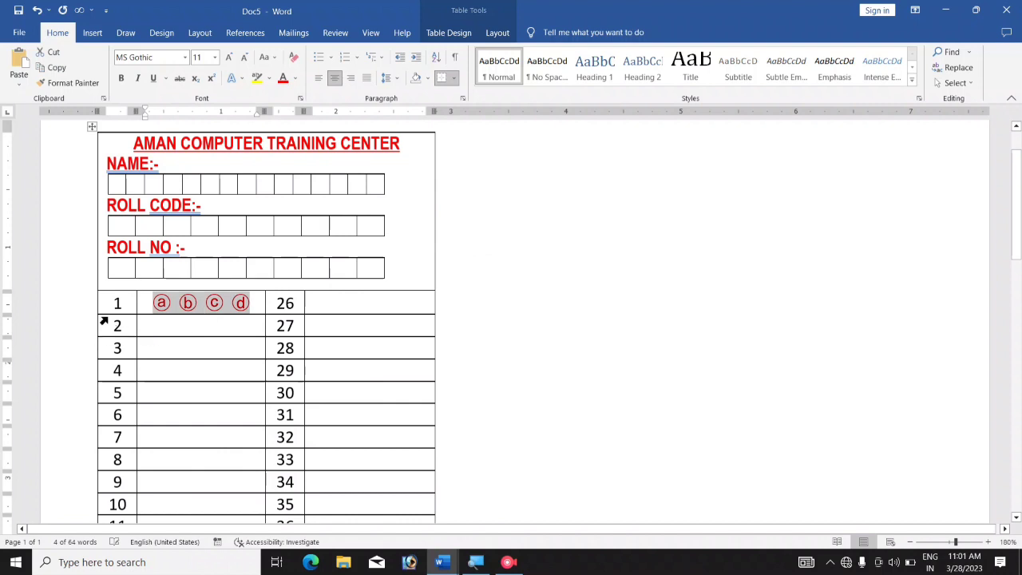
pyautogui.moveTo(118, 304)
pyautogui.mouseDown()
pyautogui.moveTo(300, 397)
pyautogui.moveTo(328, 430)
pyautogui.moveTo(336, 384)
pyautogui.mouseUp()
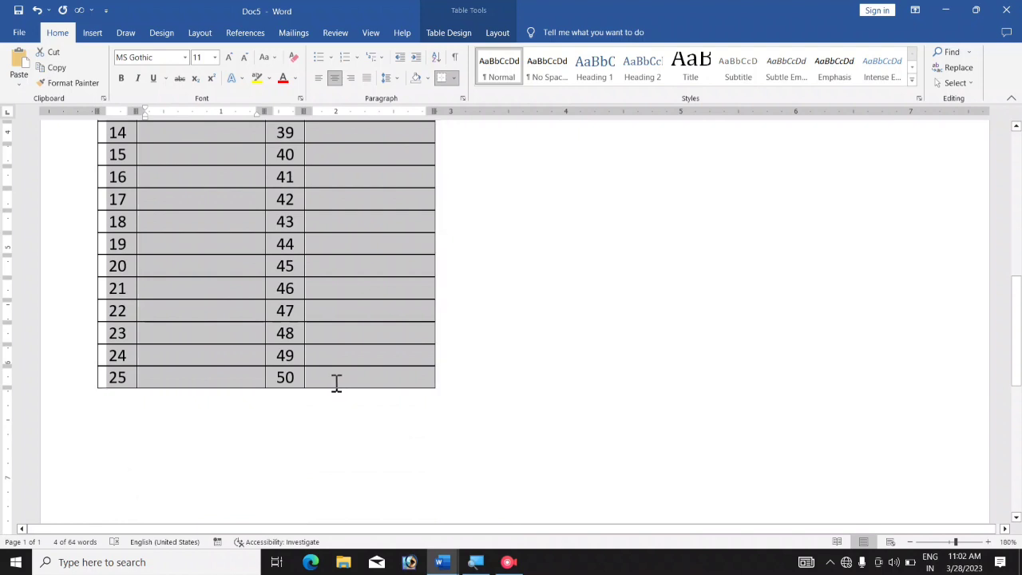
pyautogui.click(282, 79)
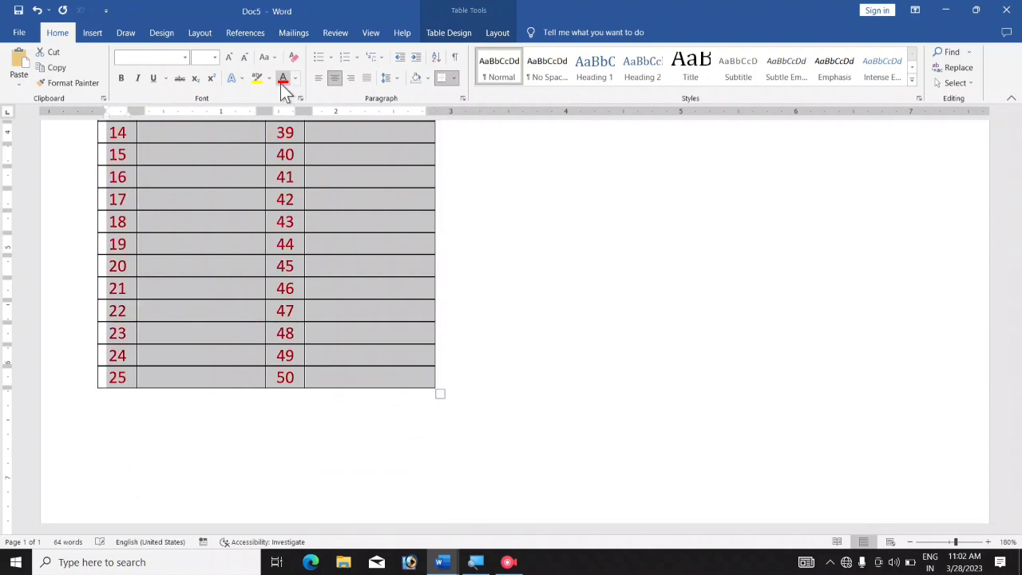
pyautogui.scroll(5, 227, 227)
pyautogui.scroll(3, 227, 227)
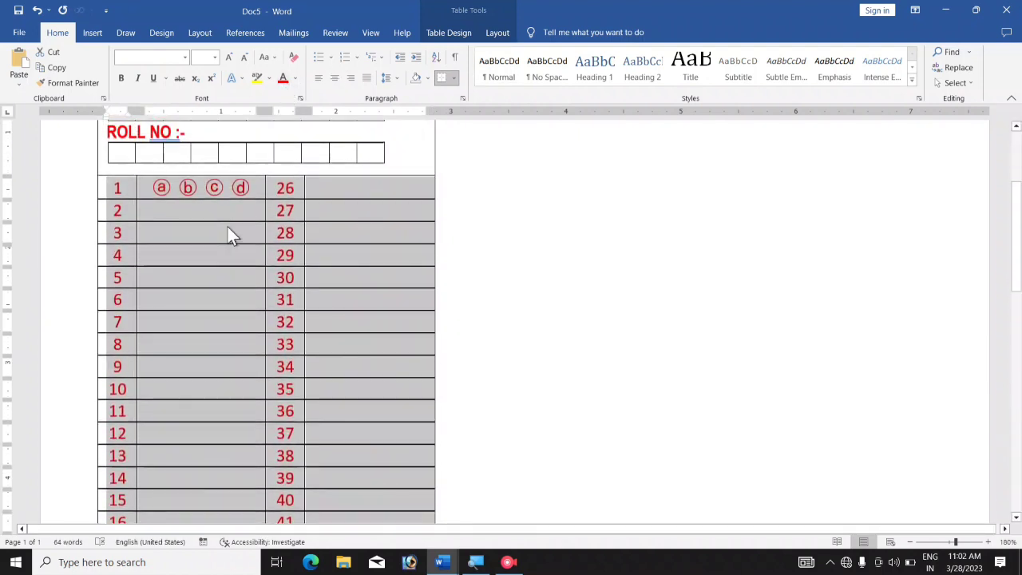
pyautogui.click(163, 210)
pyautogui.moveTo(152, 188); pyautogui.dragTo(247, 200)
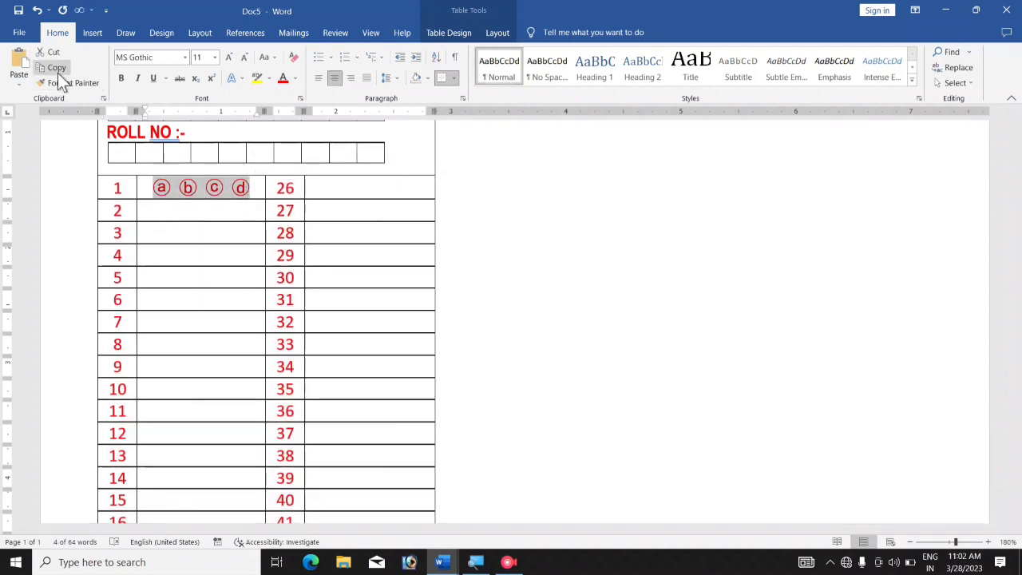
# - Copy question 1's red bubbles and paste them into the answer cells for questions 2–25
pyautogui.click(53, 68)
pyautogui.moveTo(167, 210)
pyautogui.mouseDown()
pyautogui.moveTo(226, 268)
pyautogui.moveTo(206, 367)
pyautogui.mouseUp()
pyautogui.scroll(-3, 226, 268)
pyautogui.scroll(-2, 226, 268)
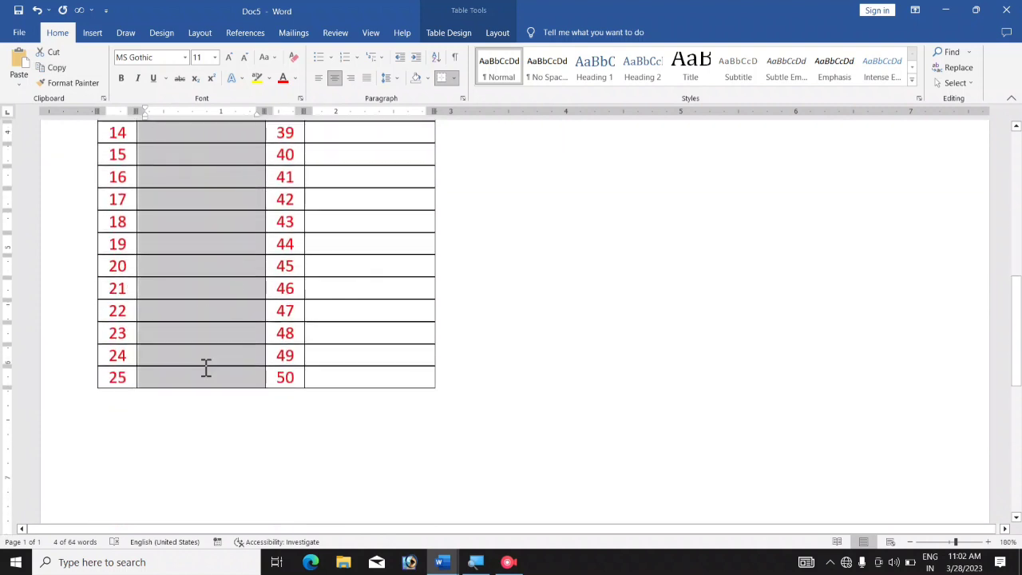
pyautogui.click(23, 64)
# - Paste the bubbles into the answer cells for questions 26–50 and clear the selection
pyautogui.scroll(2, 206, 285)
pyautogui.scroll(3, 205, 286)
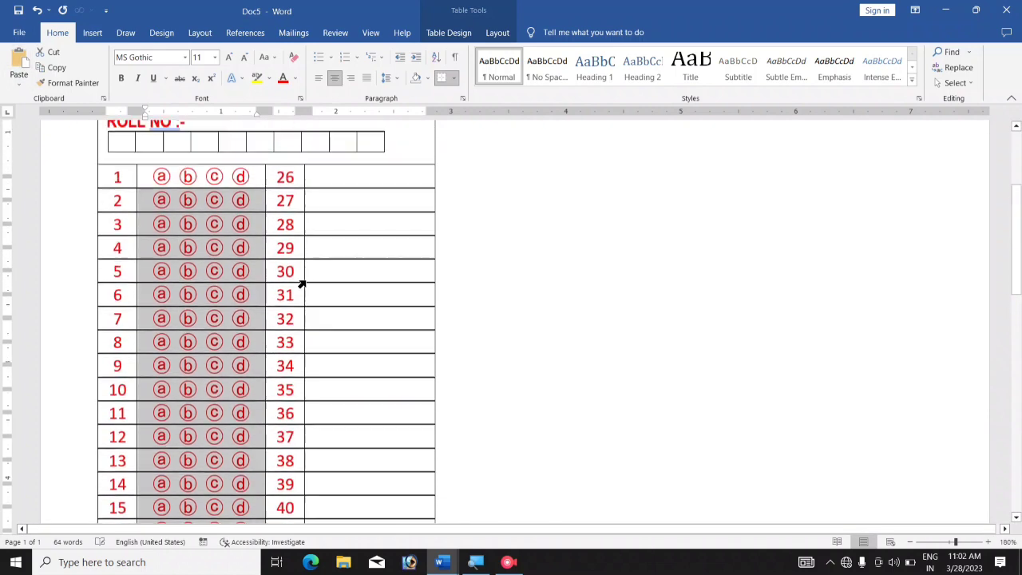
pyautogui.moveTo(326, 186)
pyautogui.mouseDown()
pyautogui.moveTo(376, 285)
pyautogui.moveTo(364, 409)
pyautogui.mouseUp()
pyautogui.scroll(-2, 376, 285)
pyautogui.scroll(-3, 381, 295)
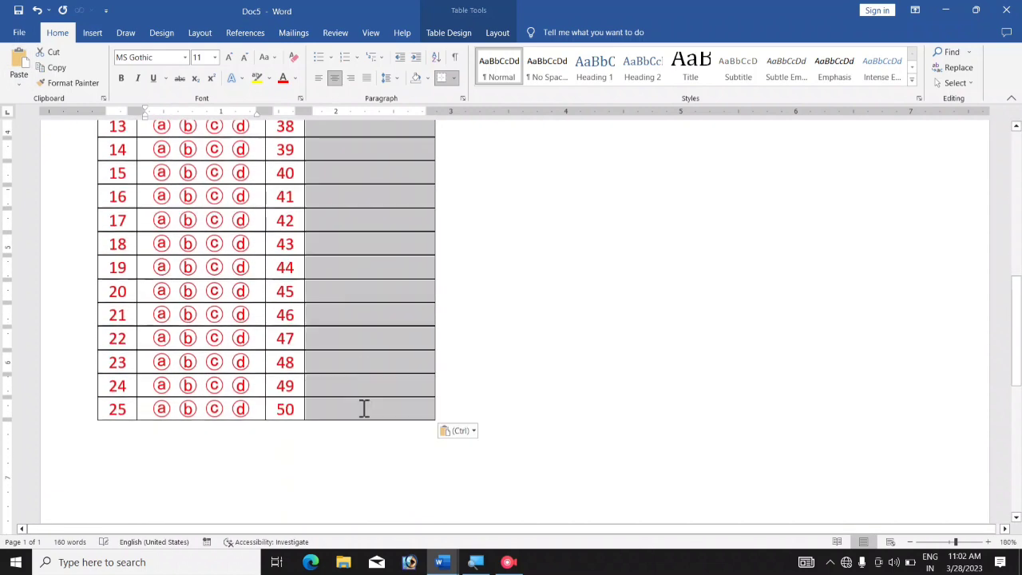
pyautogui.click(17, 61)
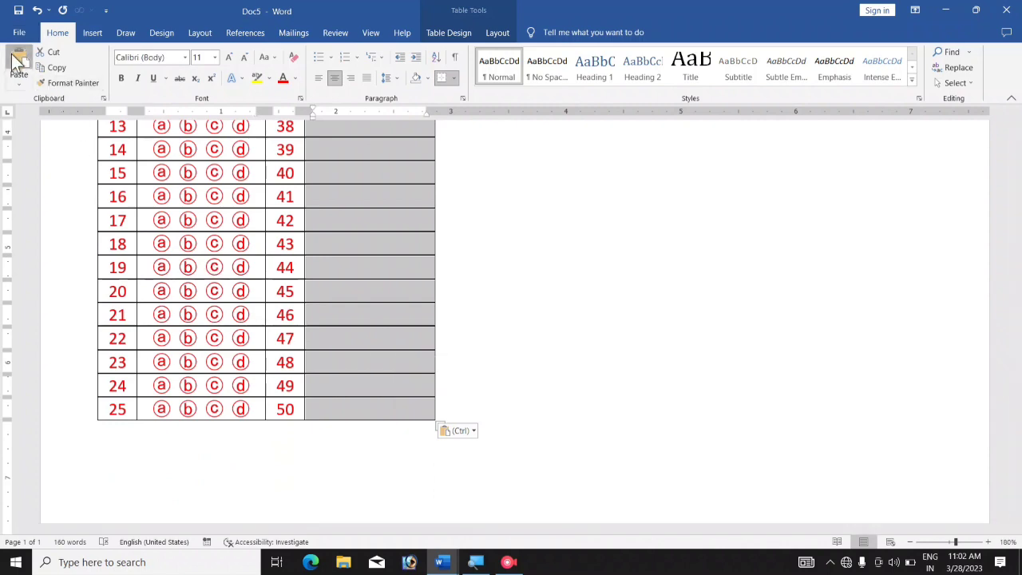
pyautogui.scroll(5, 297, 337)
pyautogui.scroll(1, 466, 388)
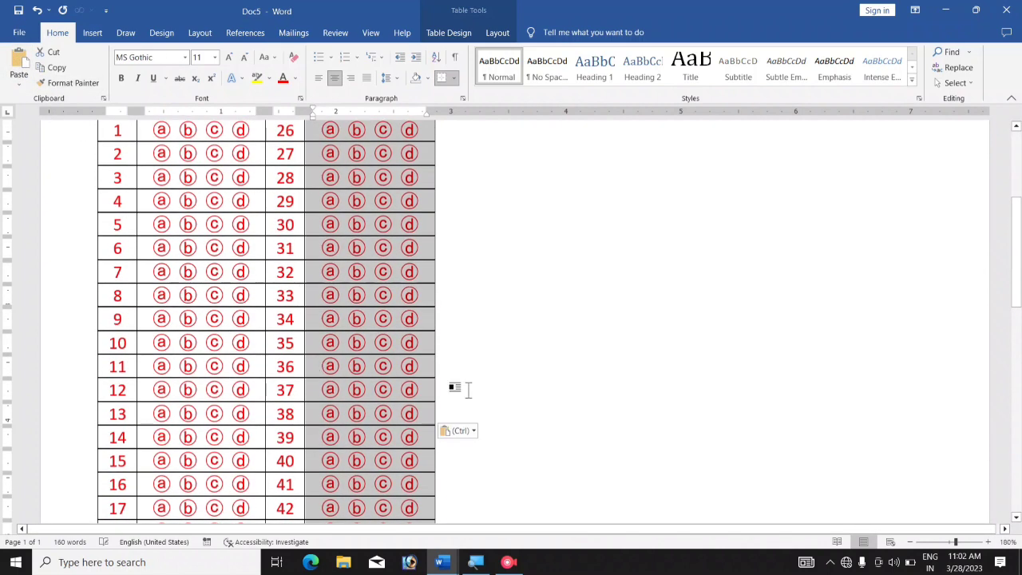
pyautogui.rightClick(536, 378)
pyautogui.click(463, 280)
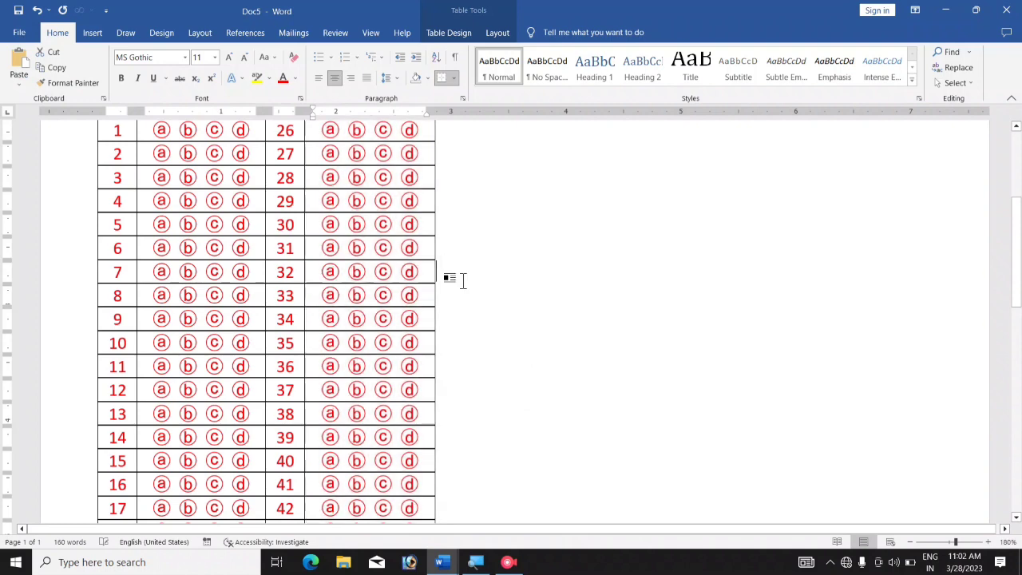
pyautogui.scroll(-5, 271, 365)
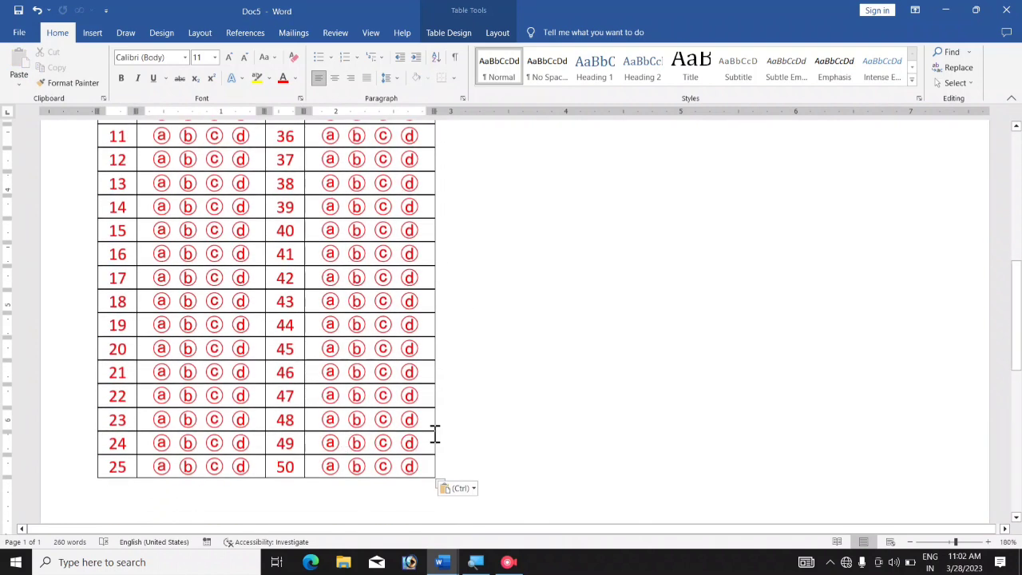
# - Zoom out to 90% and scroll so the whole sheet shows, title through row 25
pyautogui.scroll(-1, 295, 316)
pyautogui.scroll(-3, 294, 316)
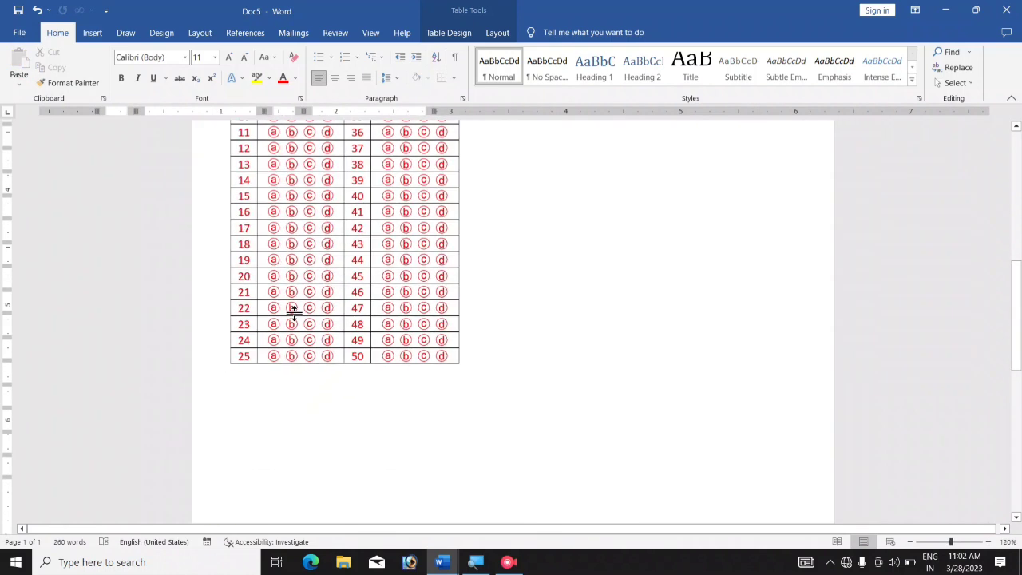
pyautogui.scroll(-2, 295, 315)
pyautogui.scroll(4, 333, 340)
pyautogui.scroll(3, 333, 340)
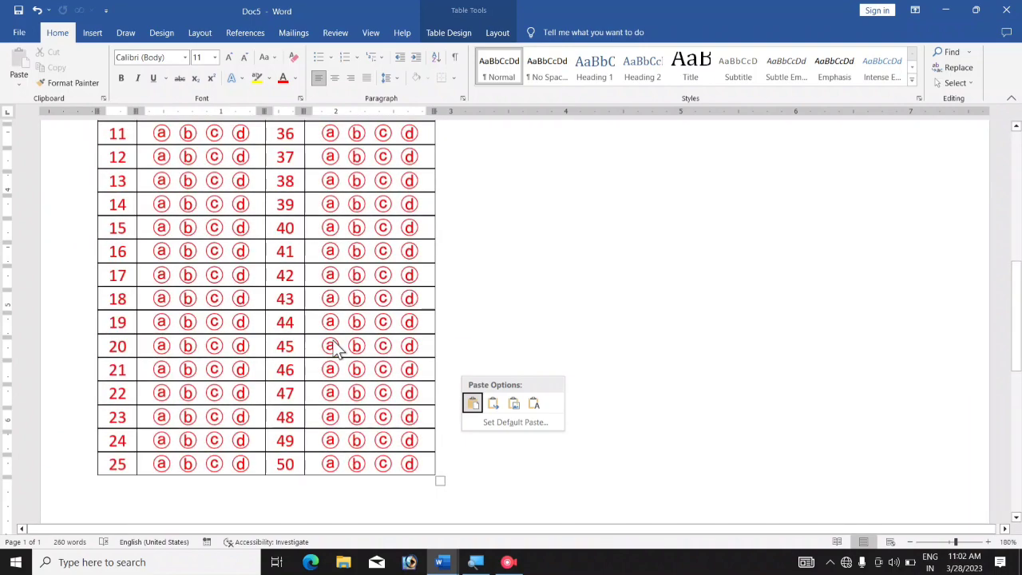
pyautogui.scroll(3, 333, 340)
pyautogui.scroll(-7, 333, 340)
pyautogui.scroll(-6, 333, 340)
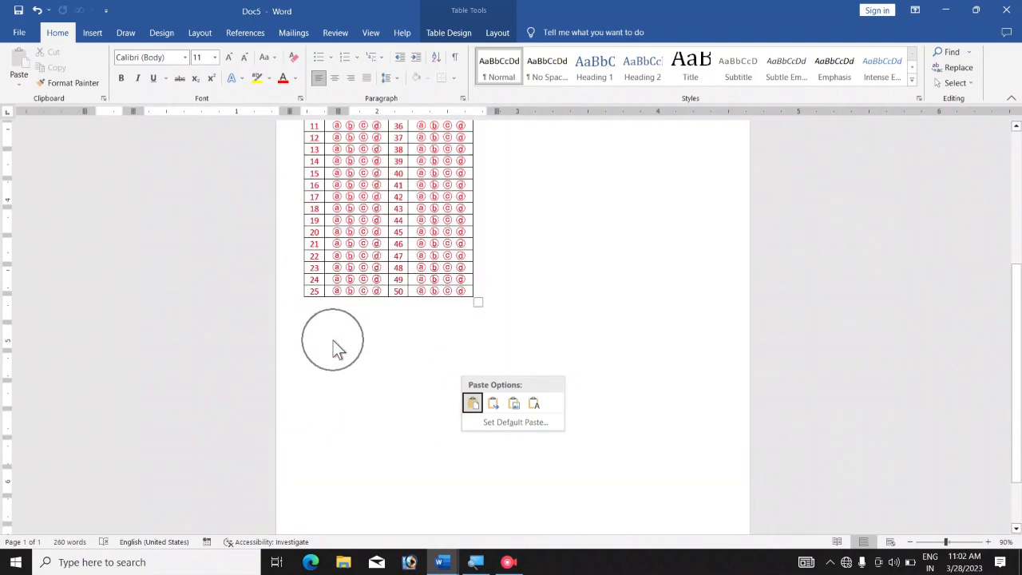
pyautogui.scroll(5, 384, 359)
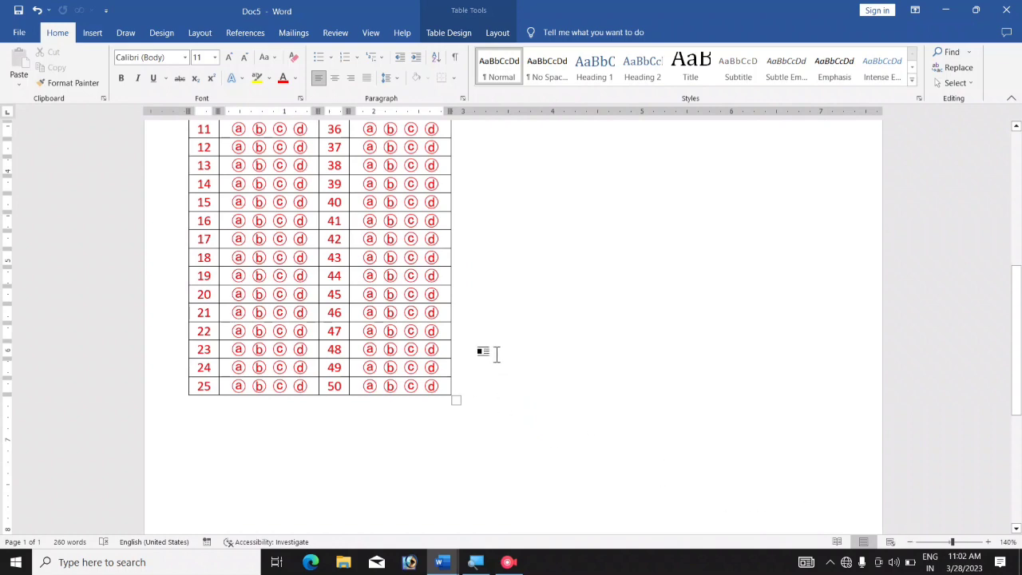
pyautogui.scroll(-5, 495, 354)
pyautogui.scroll(1, 496, 353)
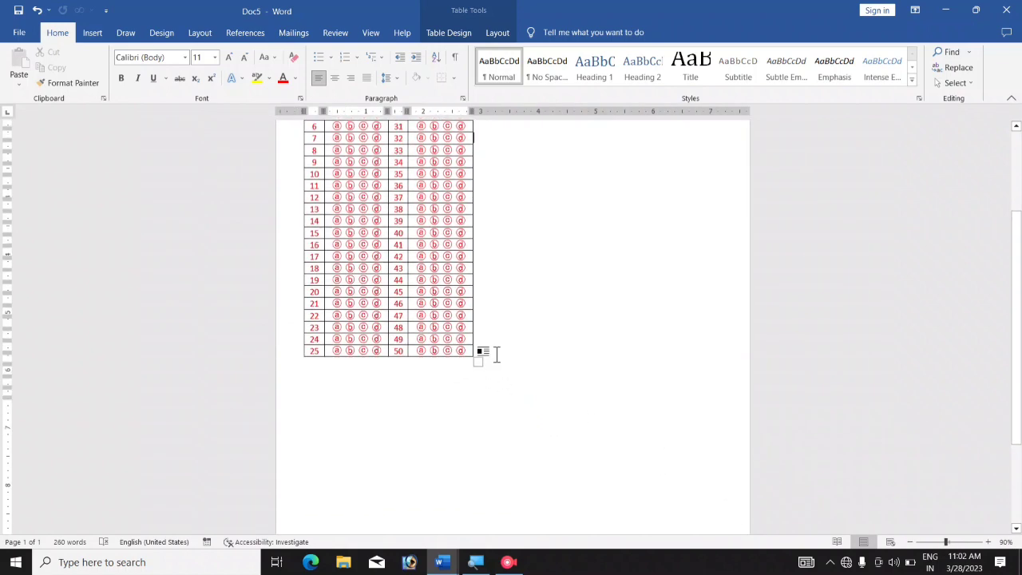
pyautogui.scroll(4, 496, 354)
pyautogui.scroll(1, 495, 354)
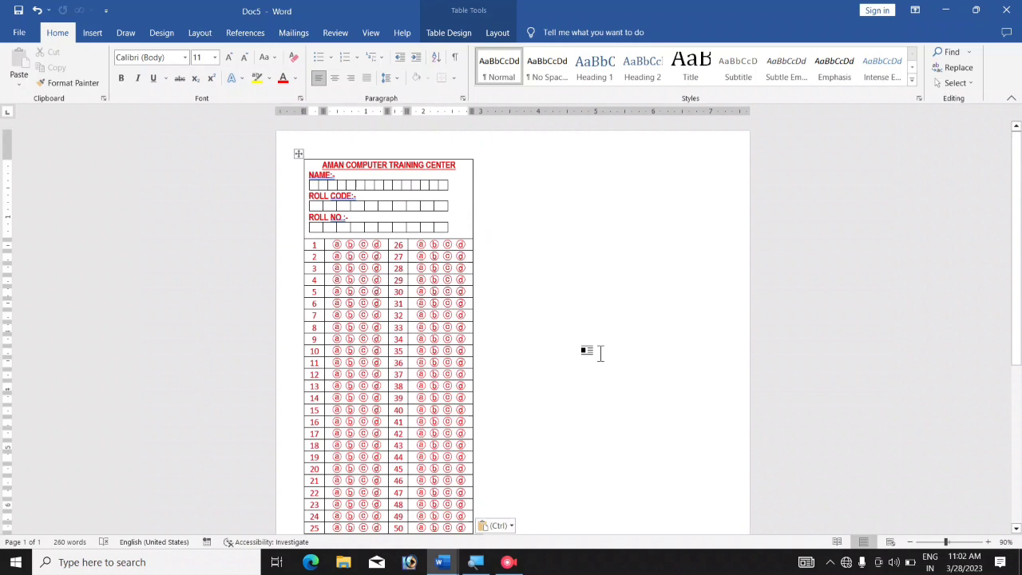
pyautogui.scroll(-1, 601, 354)
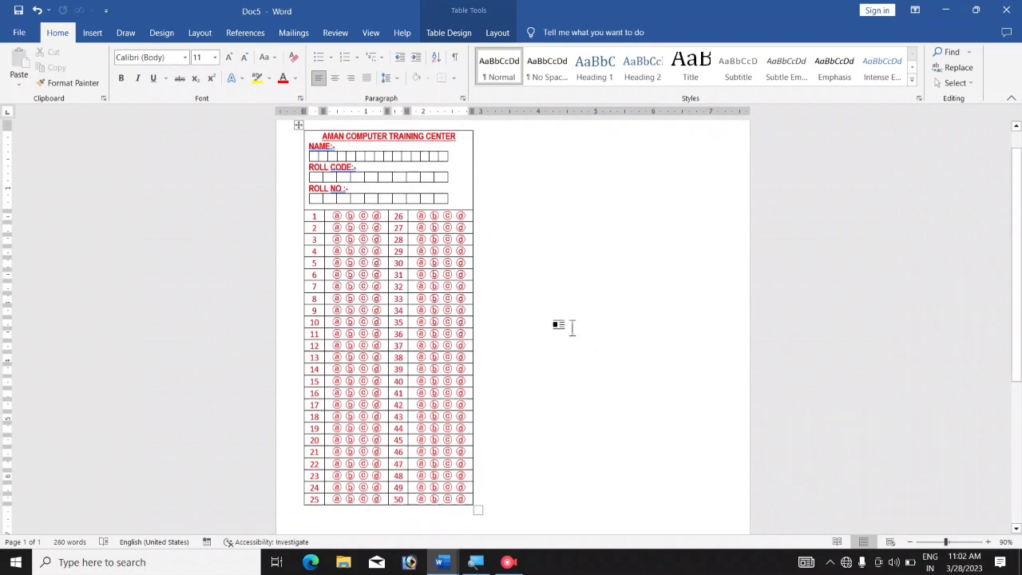
pyautogui.scroll(1, 570, 326)
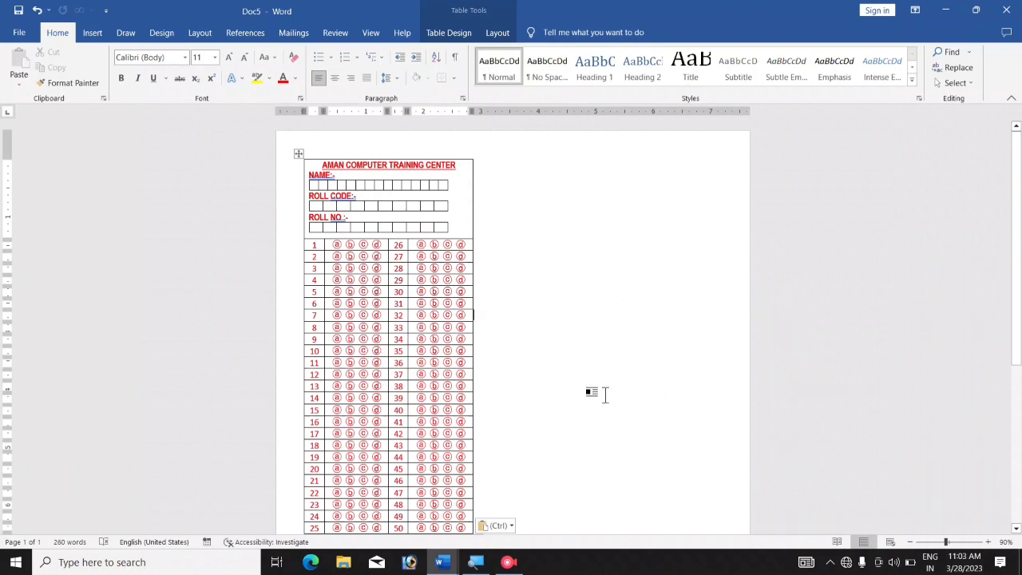
# - Open the Print preview of the answer sheet and zoom in to inspect it
pyautogui.click(18, 33)
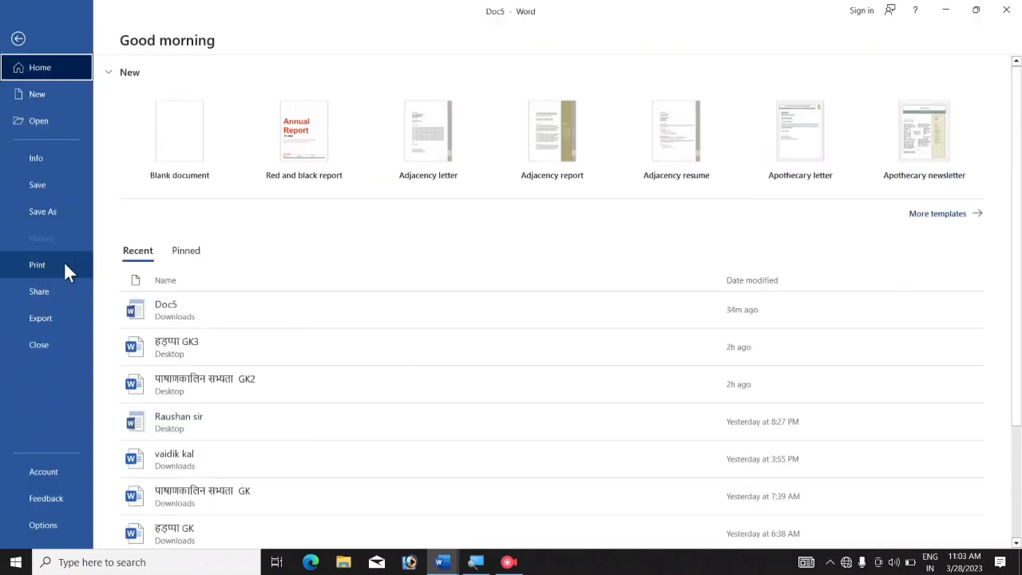
pyautogui.click(40, 266)
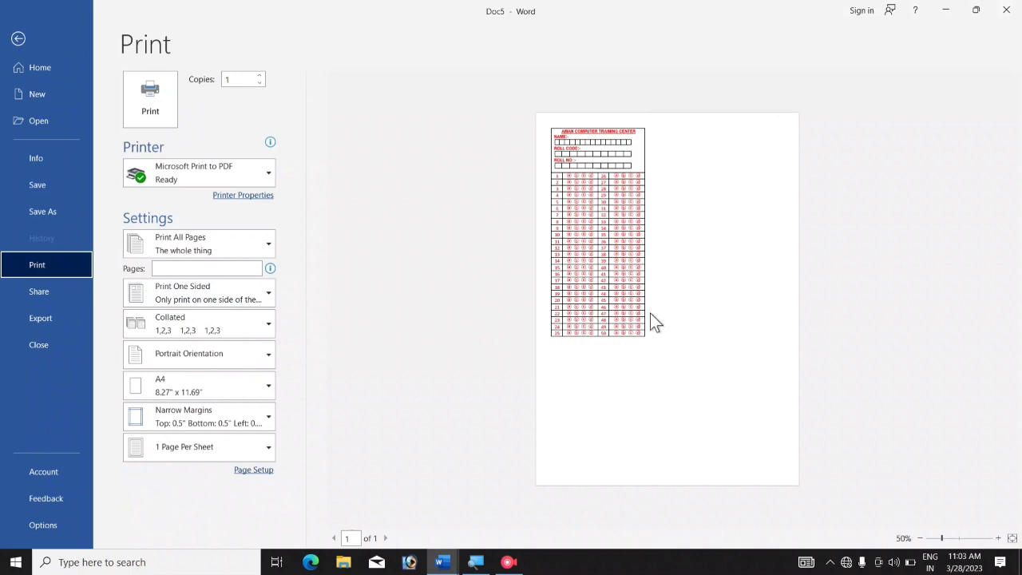
pyautogui.keyDown('ctrl'); pyautogui.scroll(1, 651, 314); pyautogui.keyUp('ctrl')
pyautogui.keyDown('ctrl'); pyautogui.scroll(1, 651, 314); pyautogui.keyUp('ctrl')
pyautogui.keyDown('ctrl'); pyautogui.scroll(1, 650, 314); pyautogui.keyUp('ctrl')
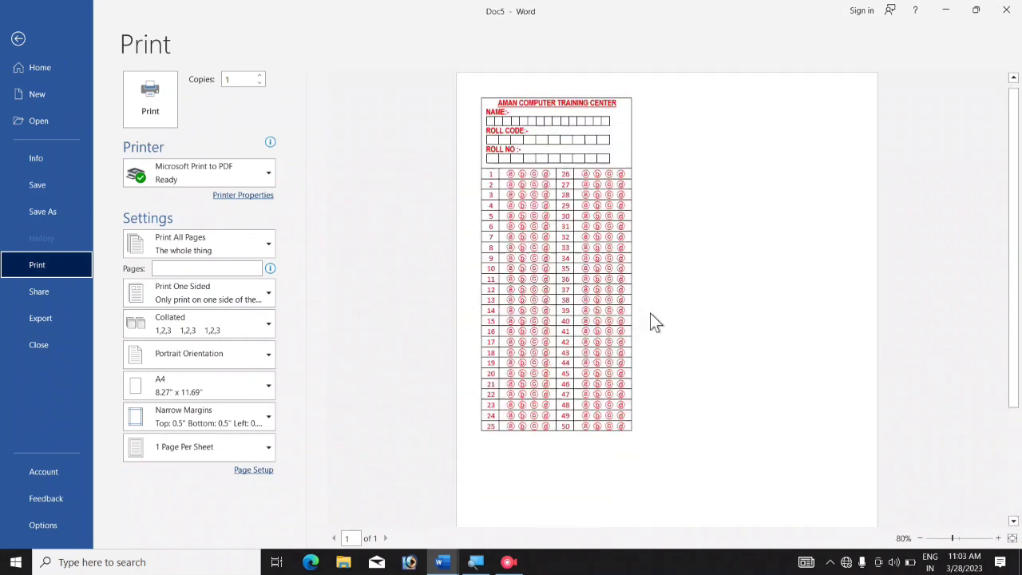
pyautogui.keyDown('ctrl'); pyautogui.scroll(1, 651, 314); pyautogui.keyUp('ctrl')
pyautogui.keyDown('ctrl'); pyautogui.scroll(1, 651, 314); pyautogui.keyUp('ctrl')
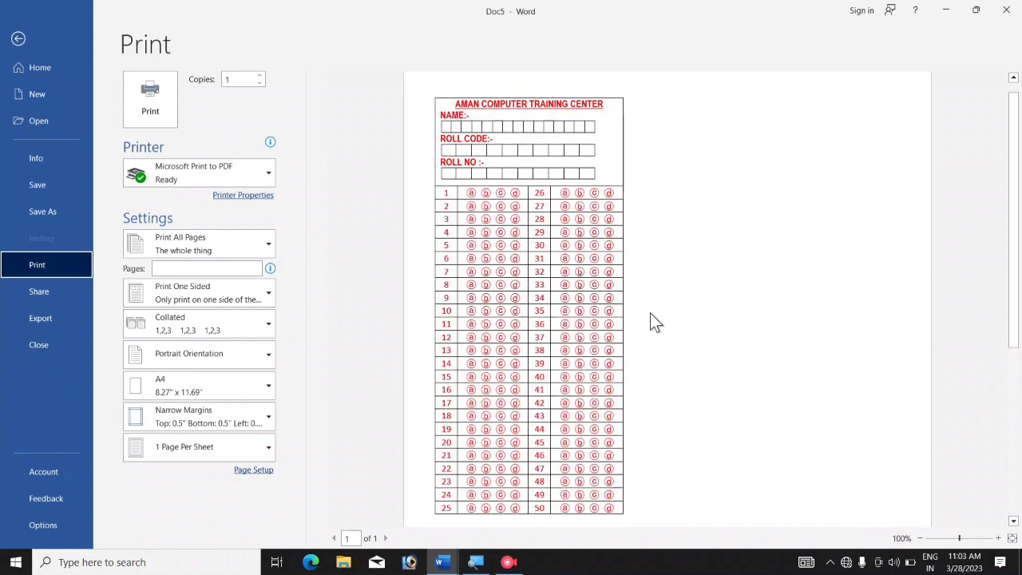
pyautogui.keyDown('ctrl'); pyautogui.scroll(1, 662, 301); pyautogui.keyUp('ctrl')
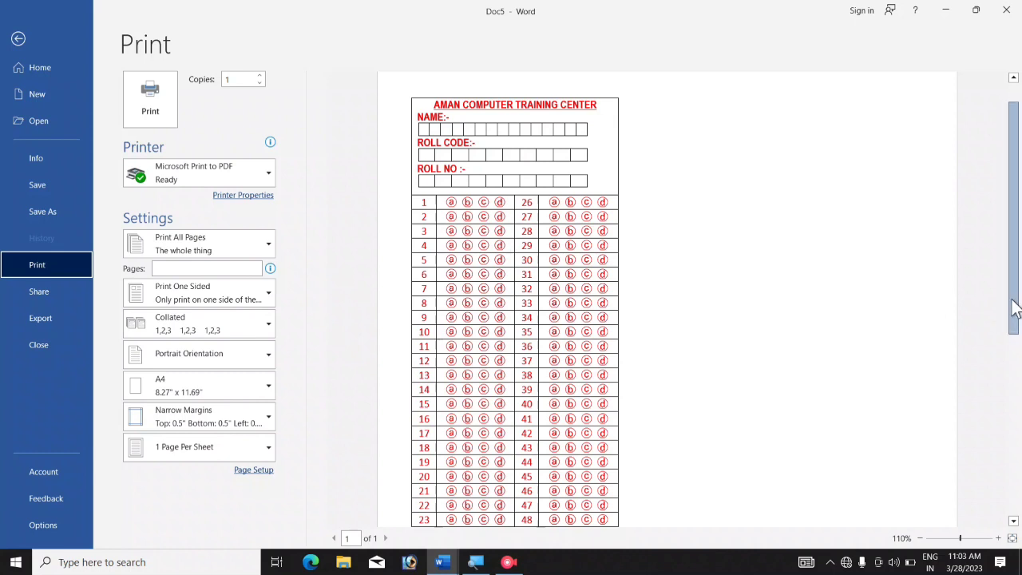
pyautogui.scroll(-1, 1015, 310)
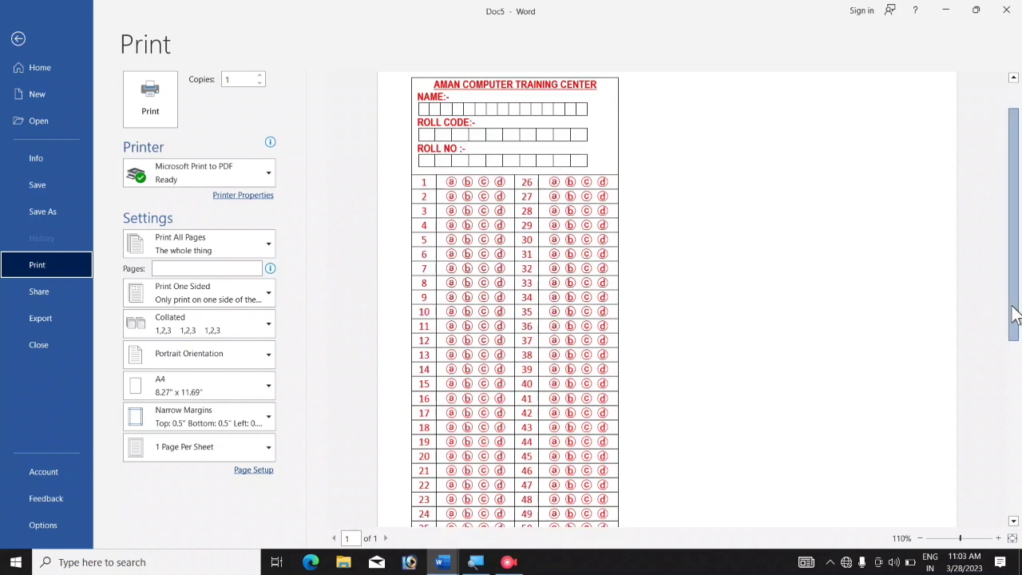
pyautogui.scroll(-1, 1015, 313)
# - Return the print preview to 100% and open Windows search
pyautogui.click(921, 539)
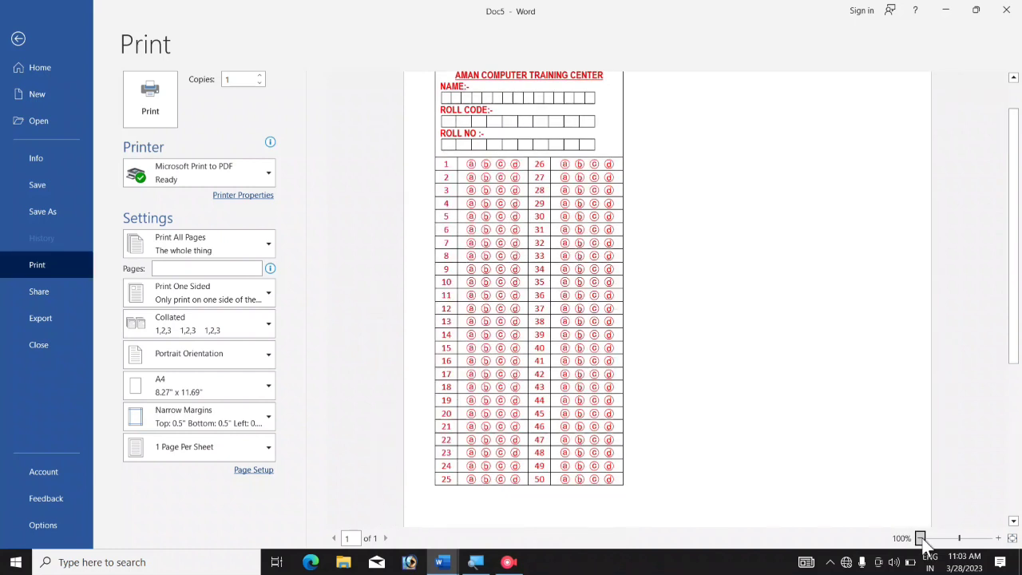
pyautogui.moveTo(1015, 334); pyautogui.dragTo(1014, 328)
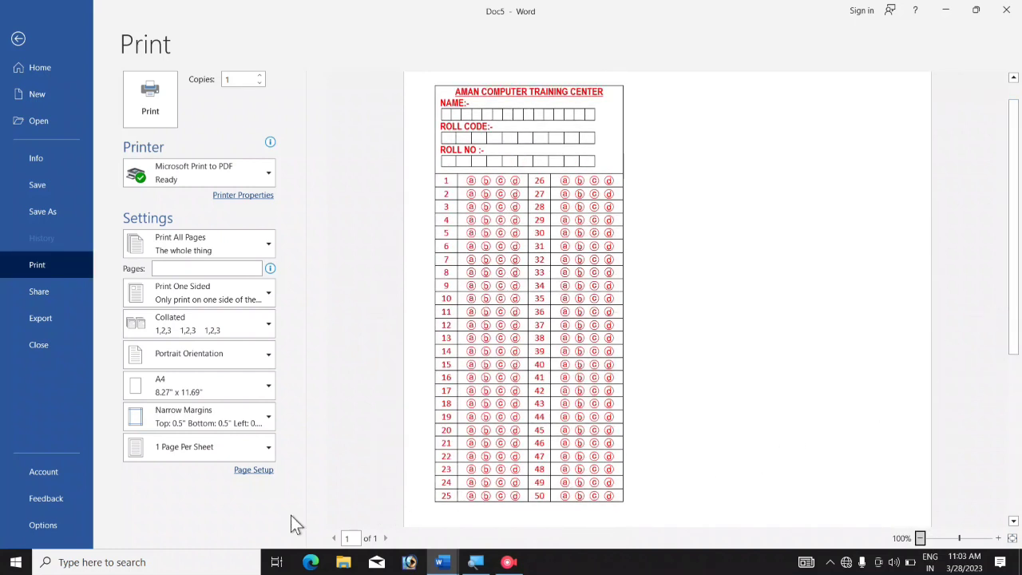
pyautogui.click(121, 563)
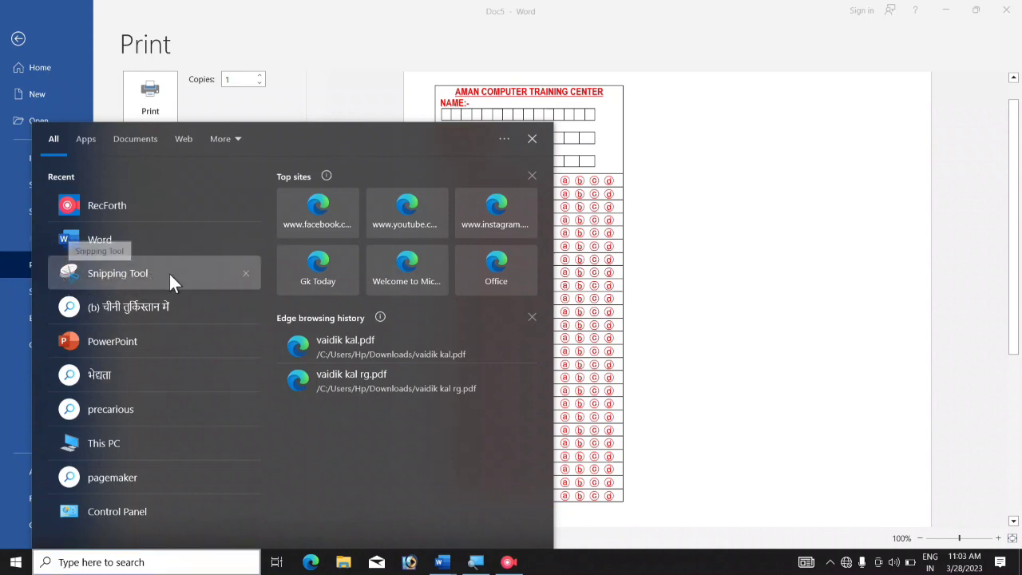
# - Snip the answer sheet from the print preview with Snipping Tool, then close without saving
pyautogui.click(169, 272)
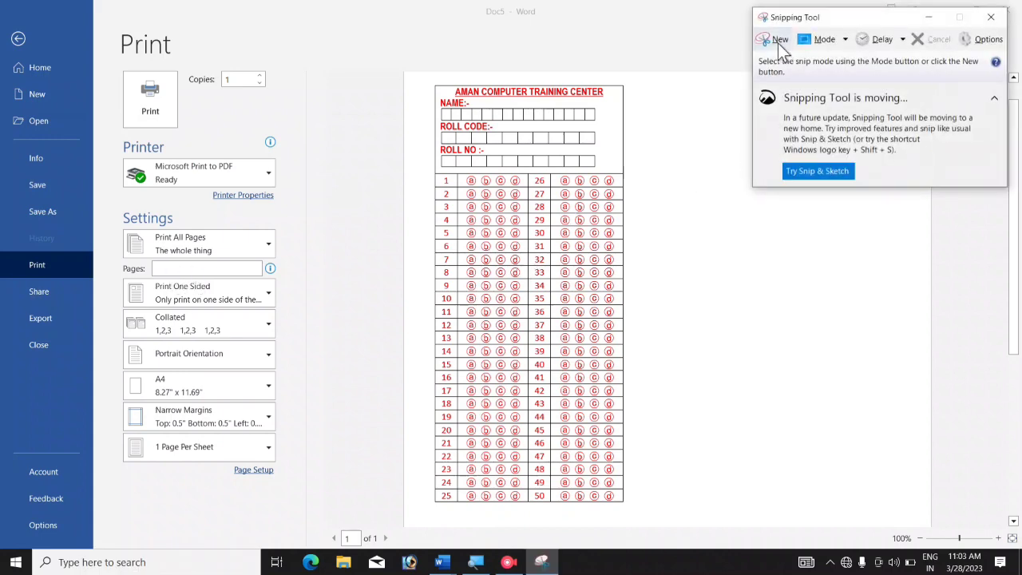
pyautogui.click(778, 43)
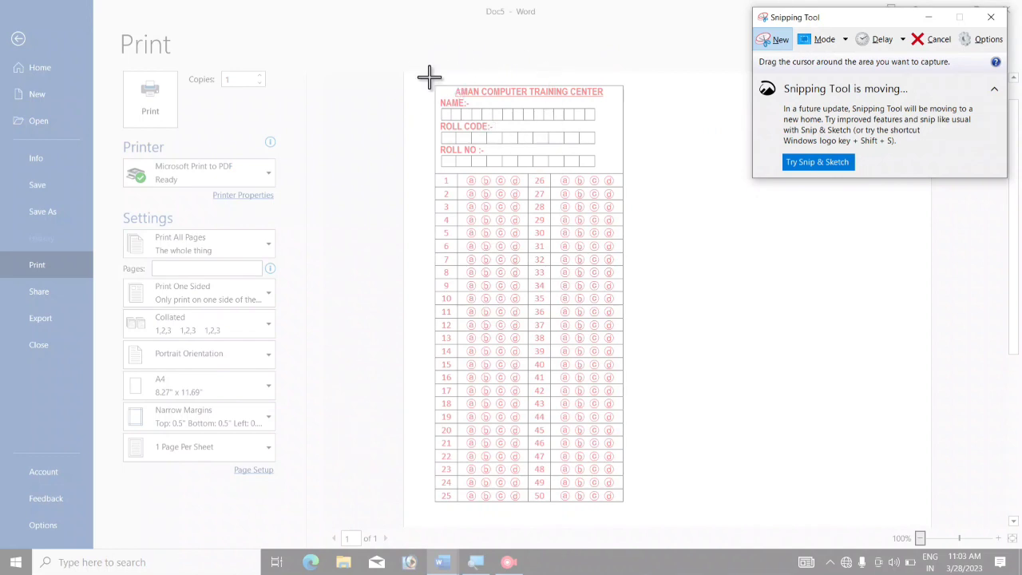
pyautogui.moveTo(429, 77); pyautogui.dragTo(543, 358)
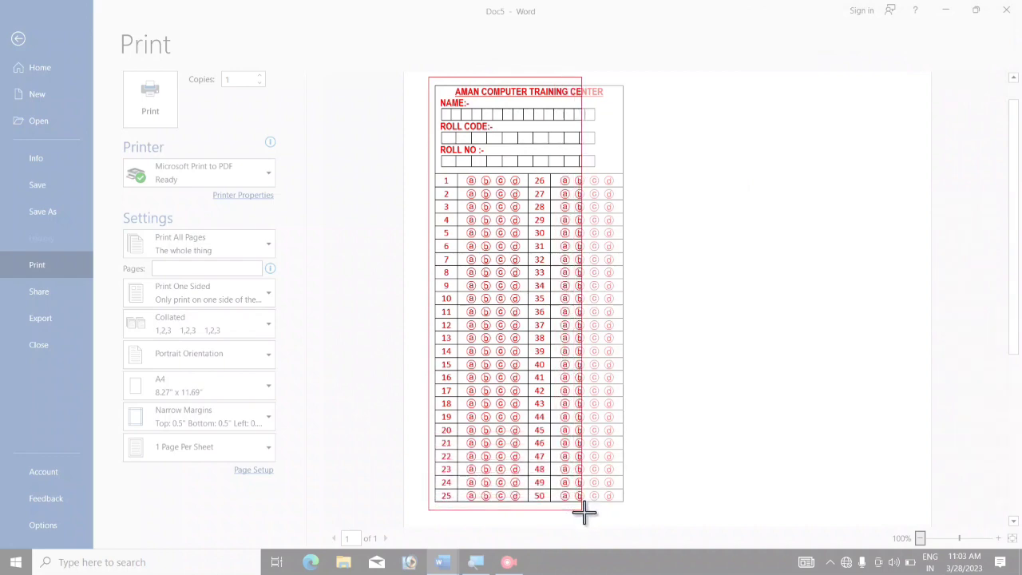
pyautogui.moveTo(543, 358)
pyautogui.mouseDown()
pyautogui.moveTo(615, 516)
pyautogui.moveTo(629, 506)
pyautogui.mouseUp()
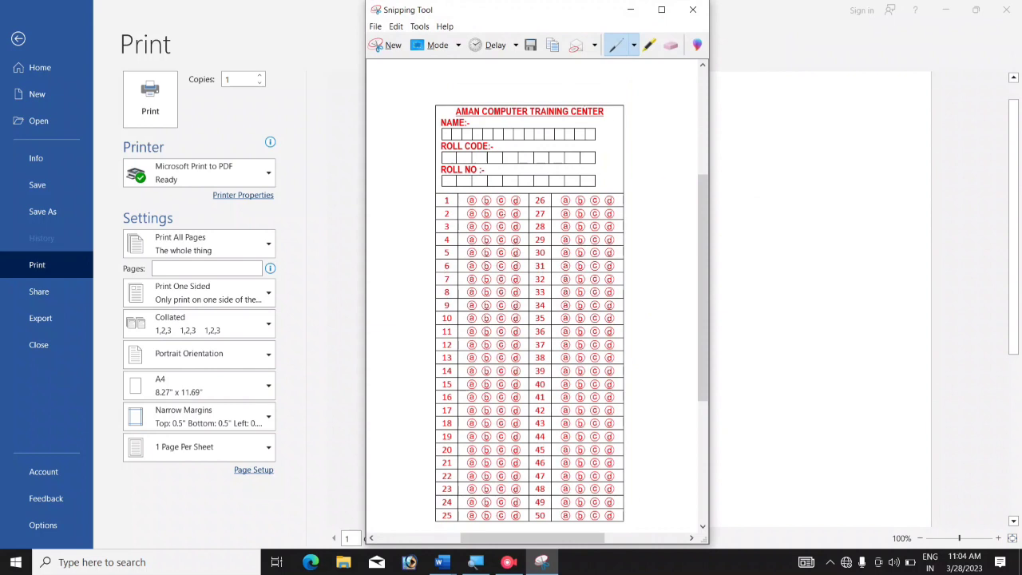
pyautogui.click(692, 11)
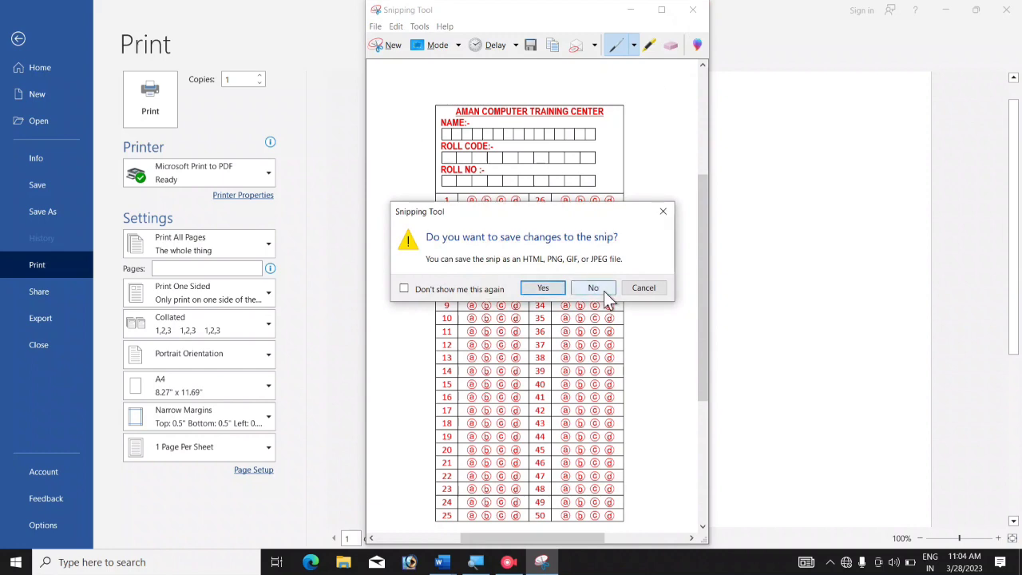
pyautogui.click(605, 291)
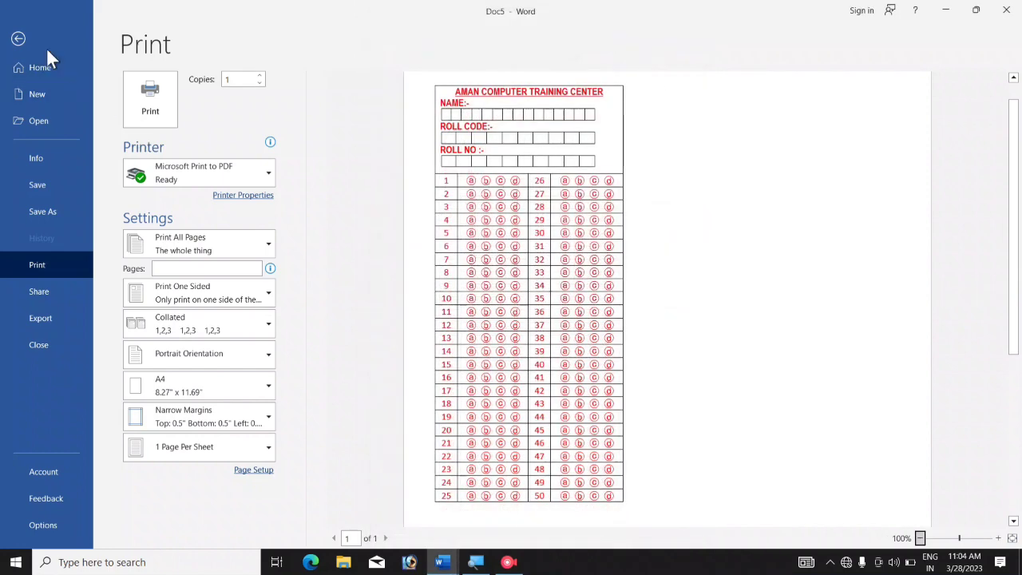
# - Leave print preview and browse the cover page designs without picking one
pyautogui.click(22, 35)
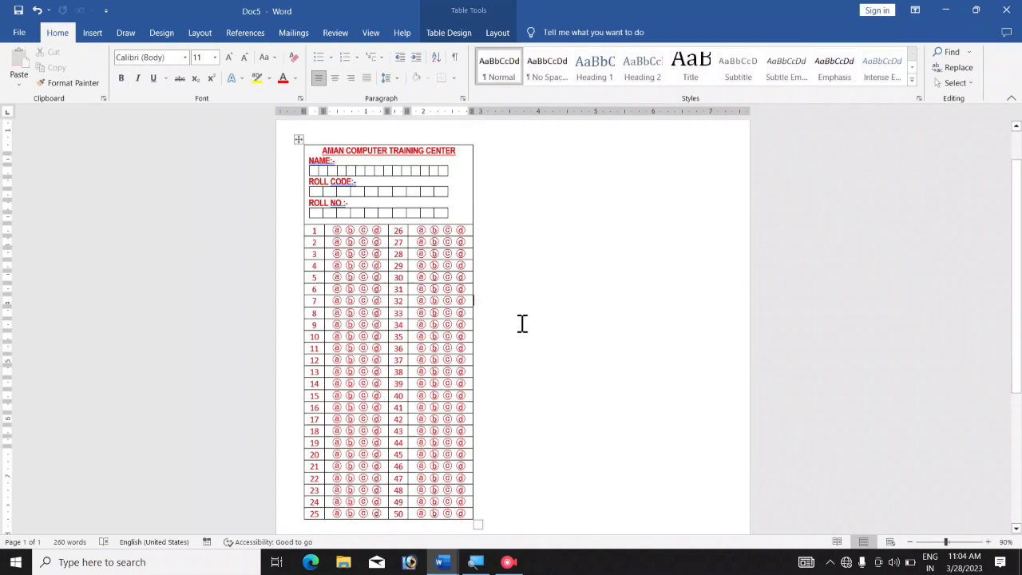
pyautogui.scroll(-5, 522, 323)
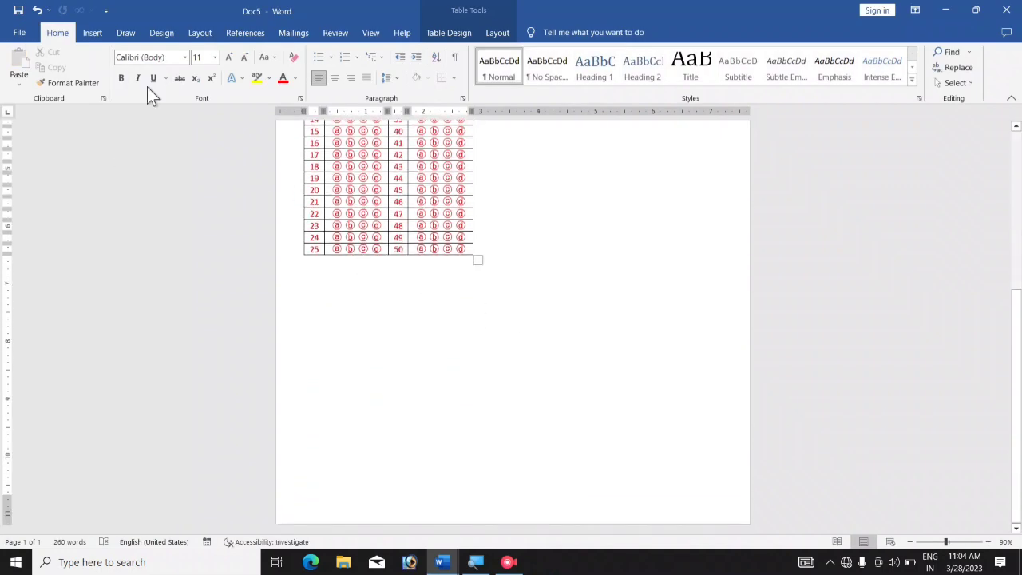
pyautogui.click(94, 32)
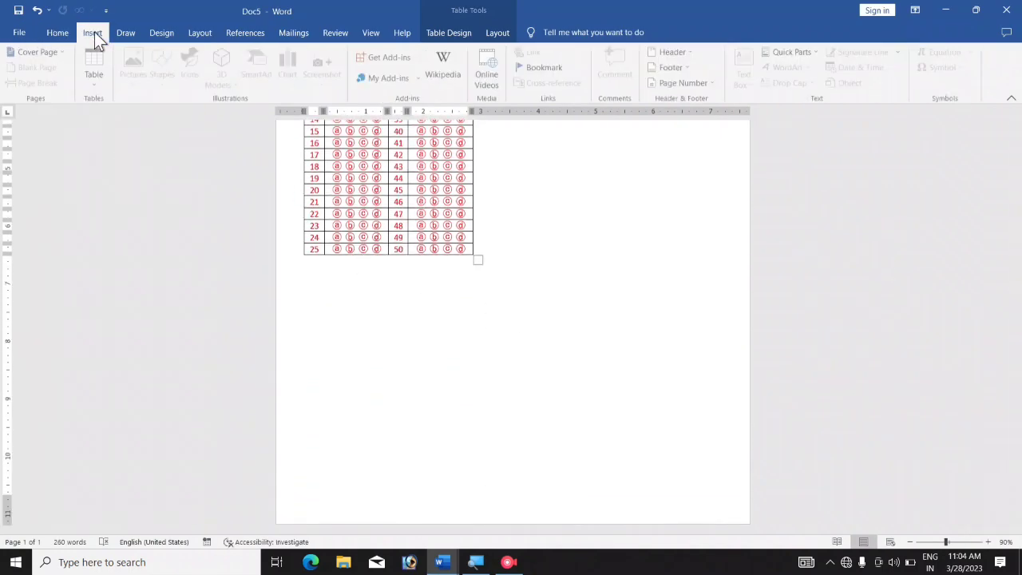
pyautogui.click(43, 52)
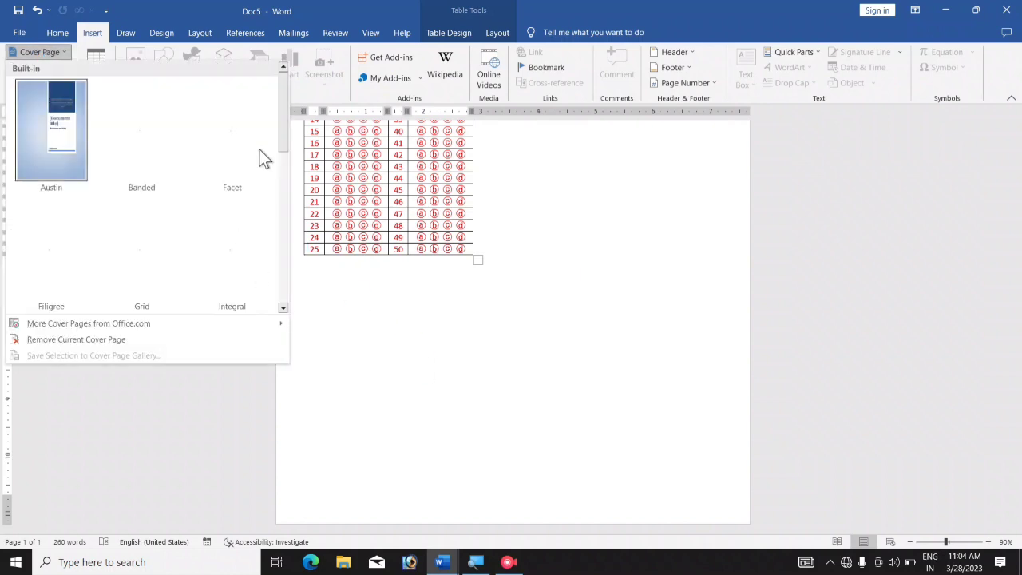
pyautogui.click(369, 324)
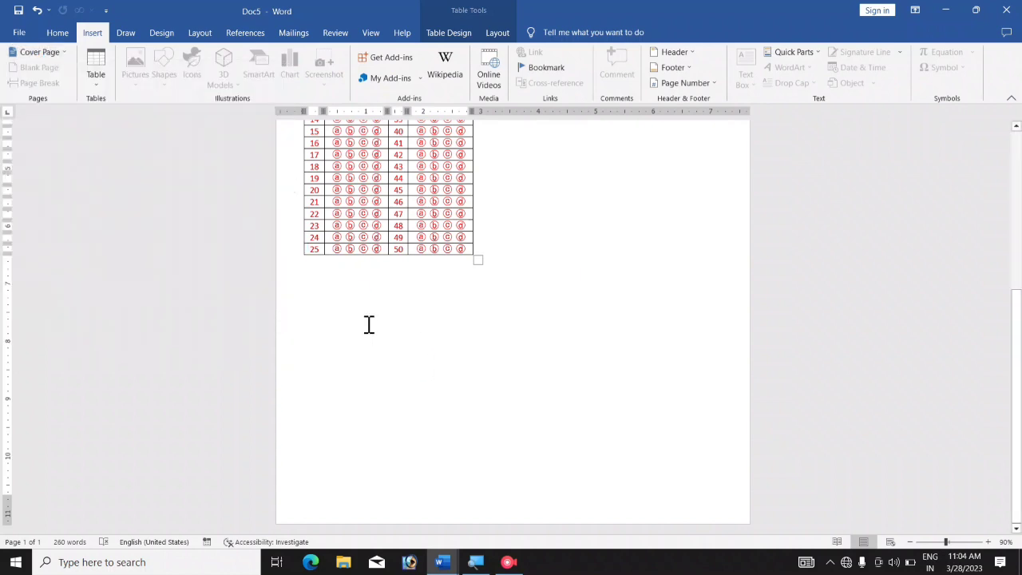
# - Add a blank page below the table, paste the copied answer sheet onto it, and select it
pyautogui.click(310, 268)
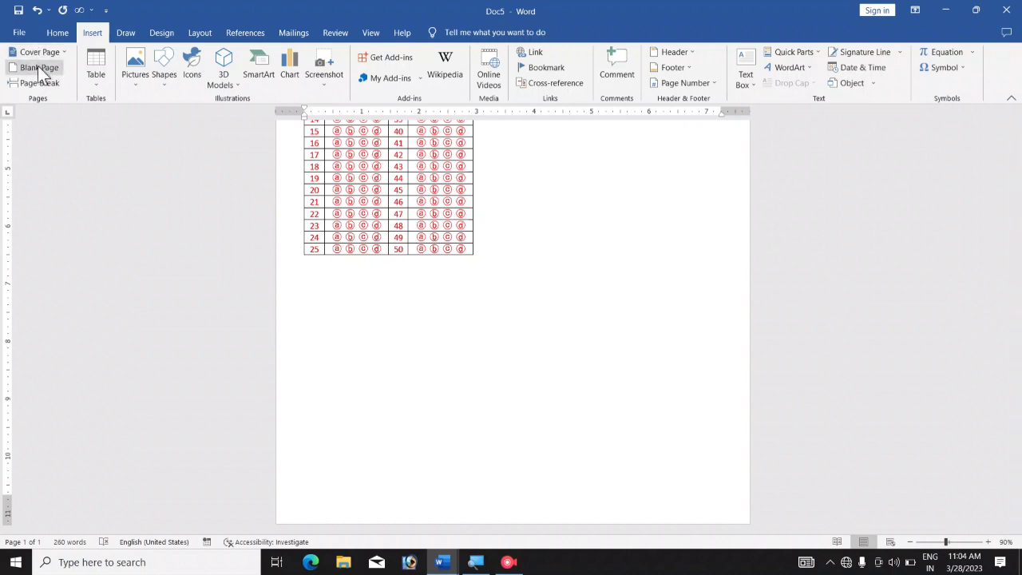
pyautogui.click(38, 66)
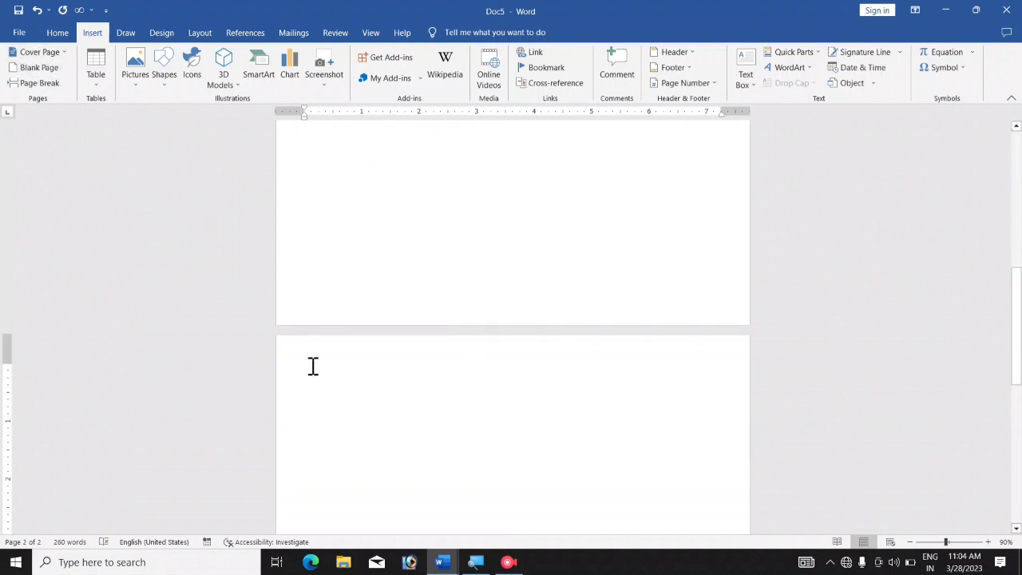
pyautogui.click(54, 33)
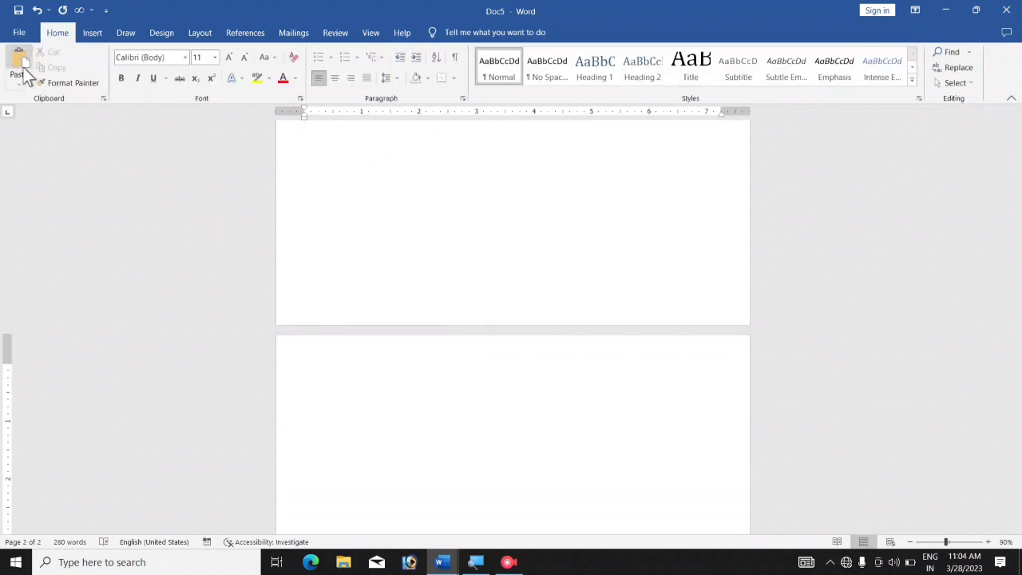
pyautogui.click(23, 67)
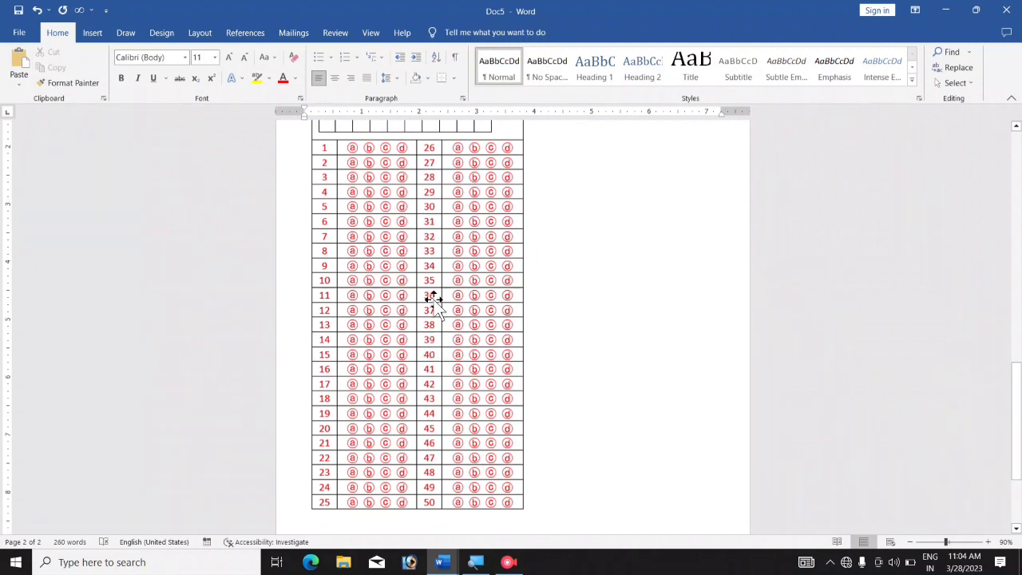
pyautogui.click(397, 302)
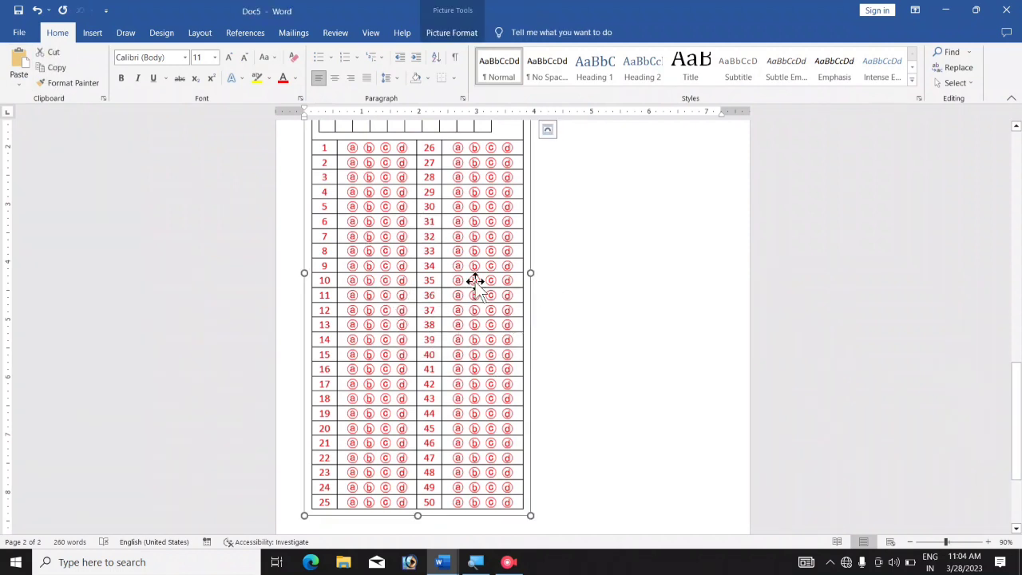
# - Set the pasted answer sheet's text wrapping to In Front of Text
pyautogui.click(447, 33)
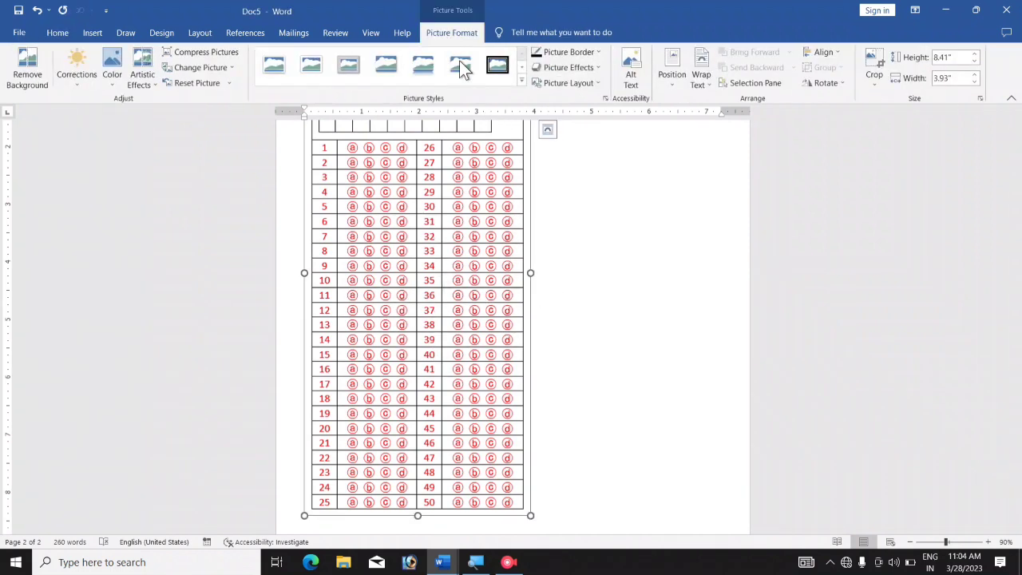
pyautogui.click(700, 81)
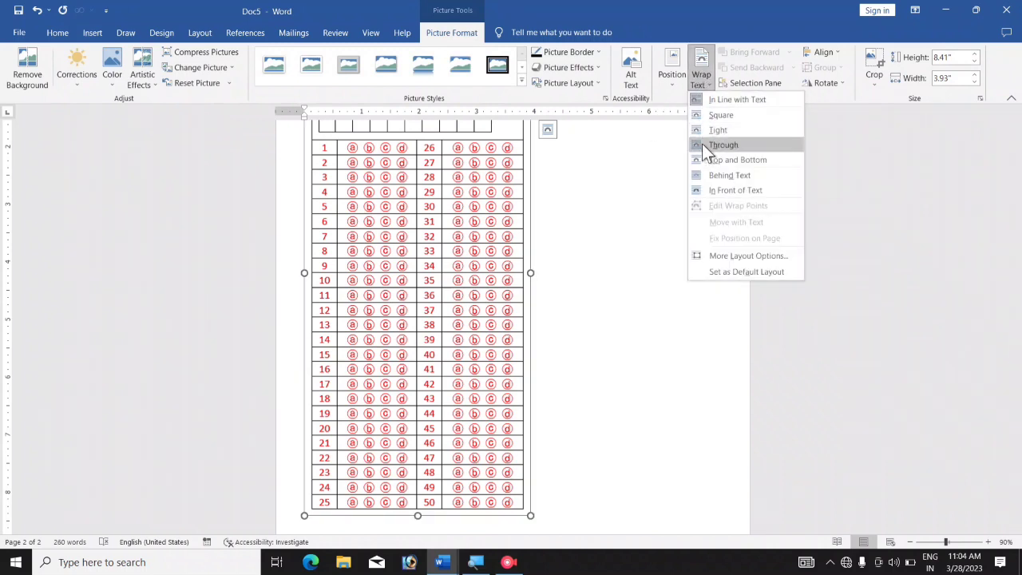
pyautogui.click(739, 195)
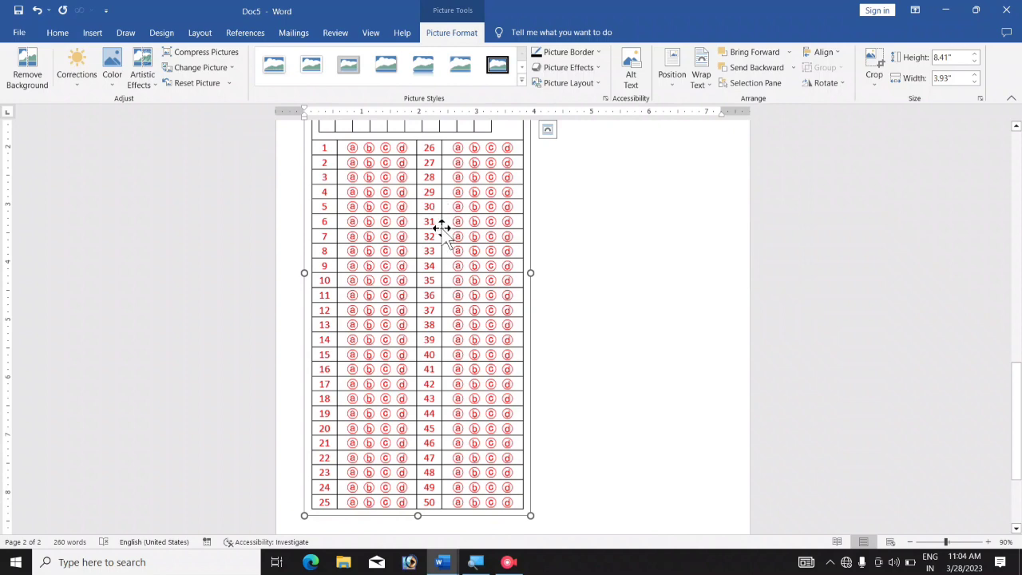
# - Resize the answer sheet to 5.57 by 2.6 inches and move it to page 2's top-left
pyautogui.scroll(-6, 484, 313)
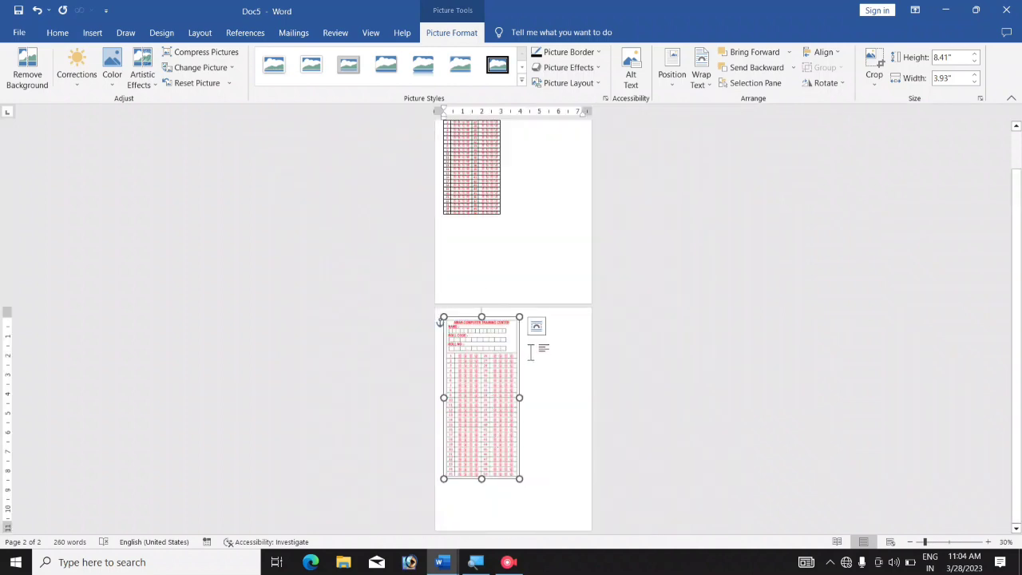
pyautogui.scroll(5, 530, 352)
pyautogui.scroll(-3, 513, 349)
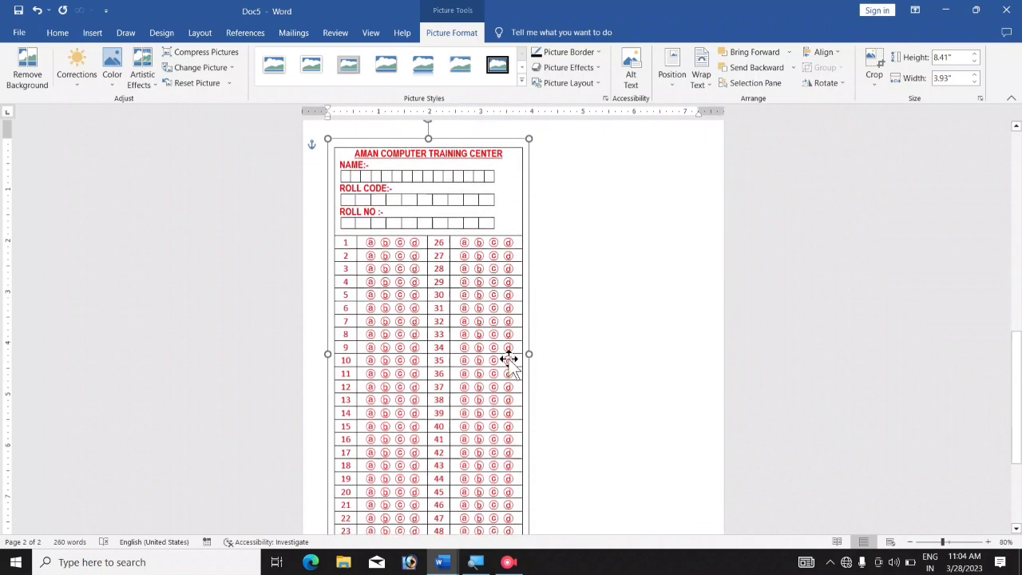
pyautogui.scroll(-2, 511, 361)
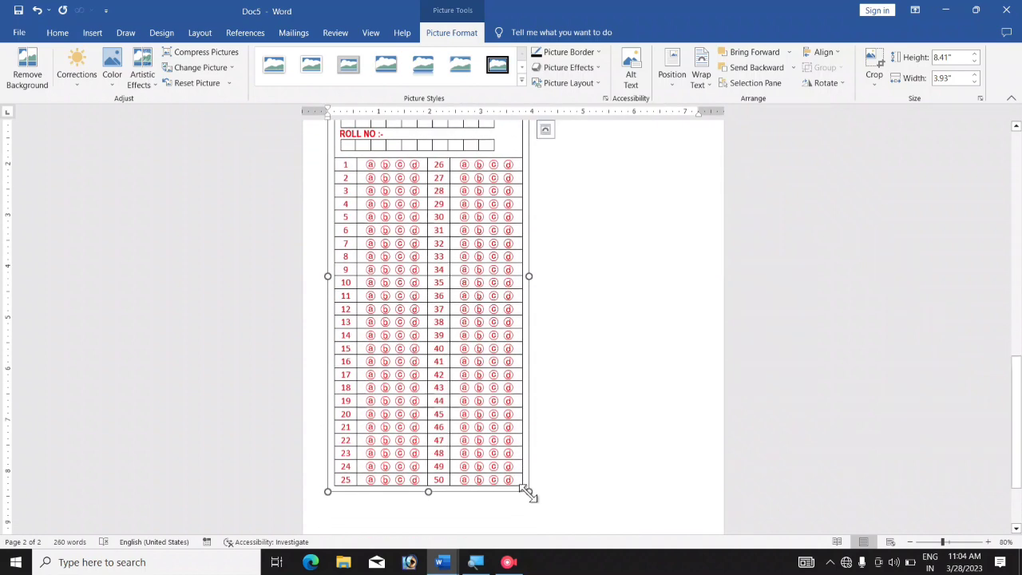
pyautogui.moveTo(529, 491); pyautogui.dragTo(421, 250)
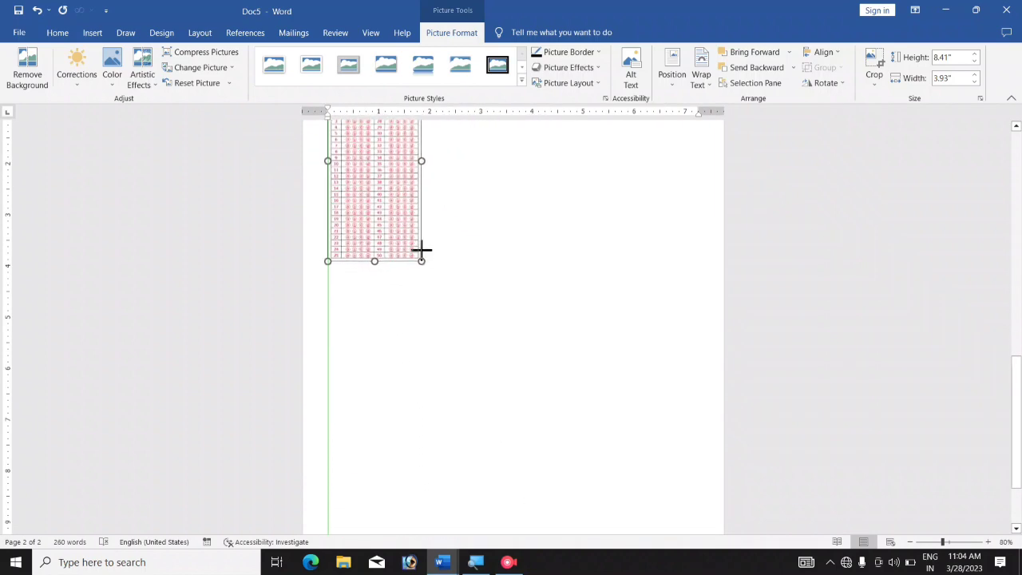
pyautogui.scroll(2, 502, 292)
pyautogui.scroll(2, 502, 293)
pyautogui.scroll(-1, 440, 367)
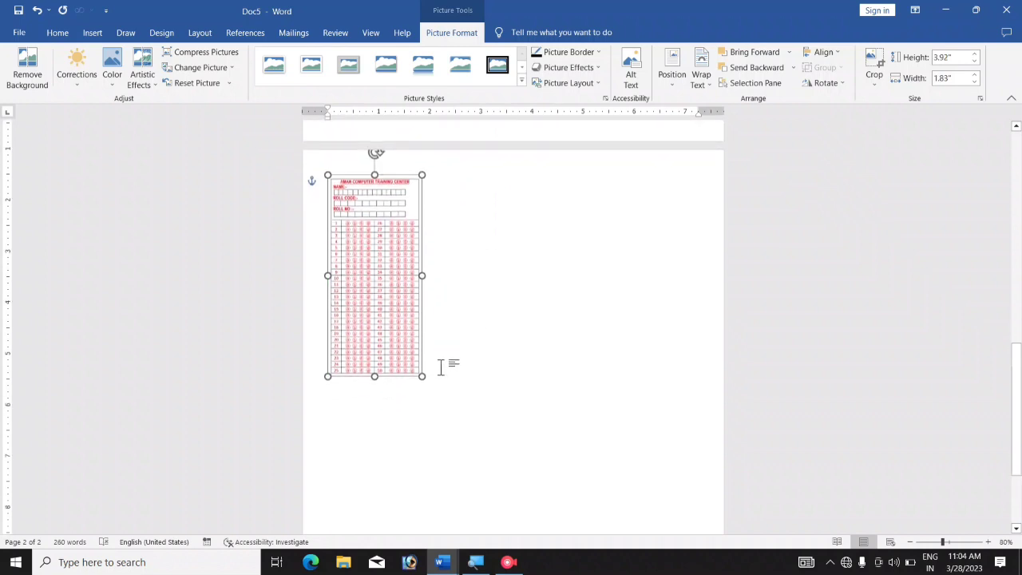
pyautogui.scroll(-2, 440, 368)
pyautogui.moveTo(421, 299); pyautogui.dragTo(441, 340)
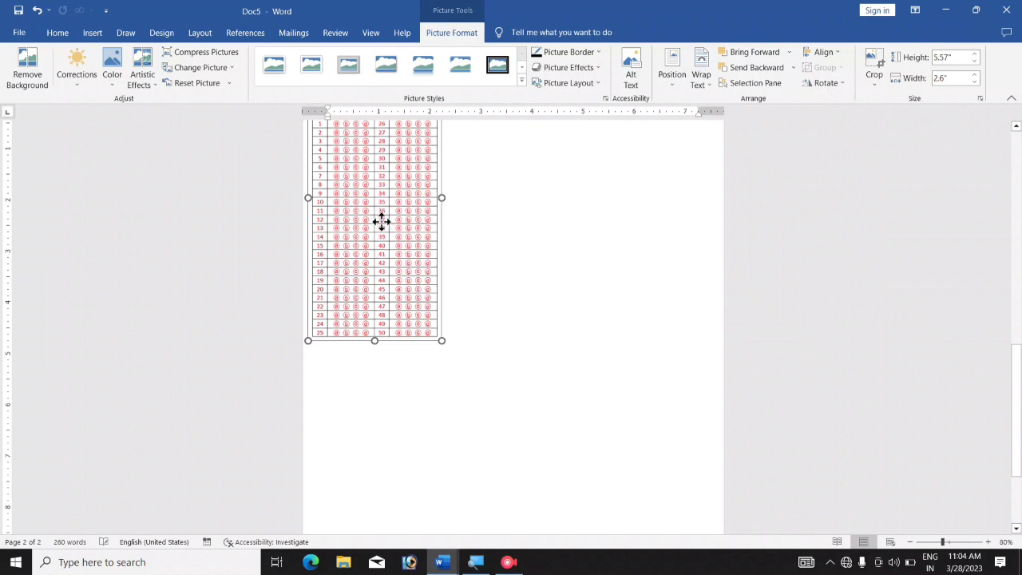
pyautogui.moveTo(380, 222)
pyautogui.mouseDown()
pyautogui.moveTo(414, 263)
pyautogui.moveTo(397, 342)
pyautogui.mouseUp()
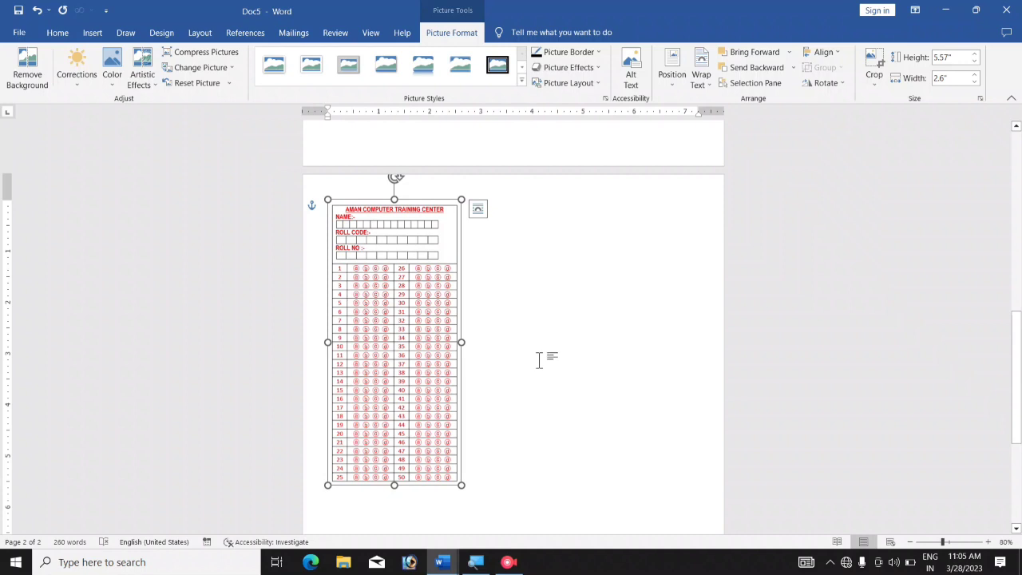
# - Make two copies of the answer sheet, placing them to the right of the first
pyautogui.hotkey('ctrl', 'c')
pyautogui.hotkey('ctrl', 'v')
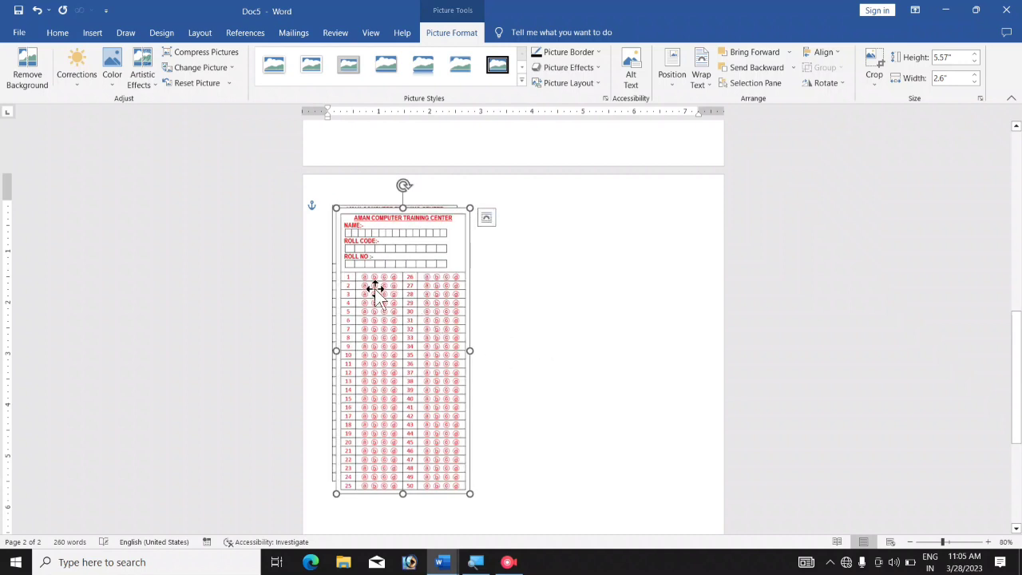
pyautogui.moveTo(372, 290); pyautogui.dragTo(508, 284)
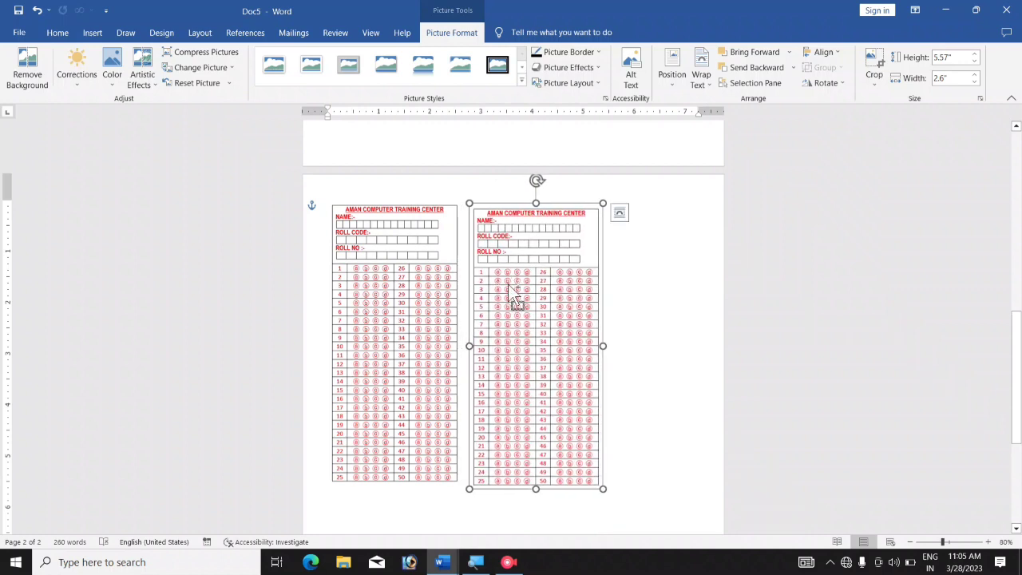
pyautogui.moveTo(513, 313)
pyautogui.mouseDown()
pyautogui.moveTo(634, 300)
pyautogui.moveTo(622, 302)
pyautogui.mouseUp()
# - Nudge the three sheets along the alignment guides until evenly spaced across the page, then deselect
pyautogui.moveTo(389, 304)
pyautogui.mouseDown()
pyautogui.moveTo(375, 306)
pyautogui.moveTo(388, 304)
pyautogui.mouseUp()
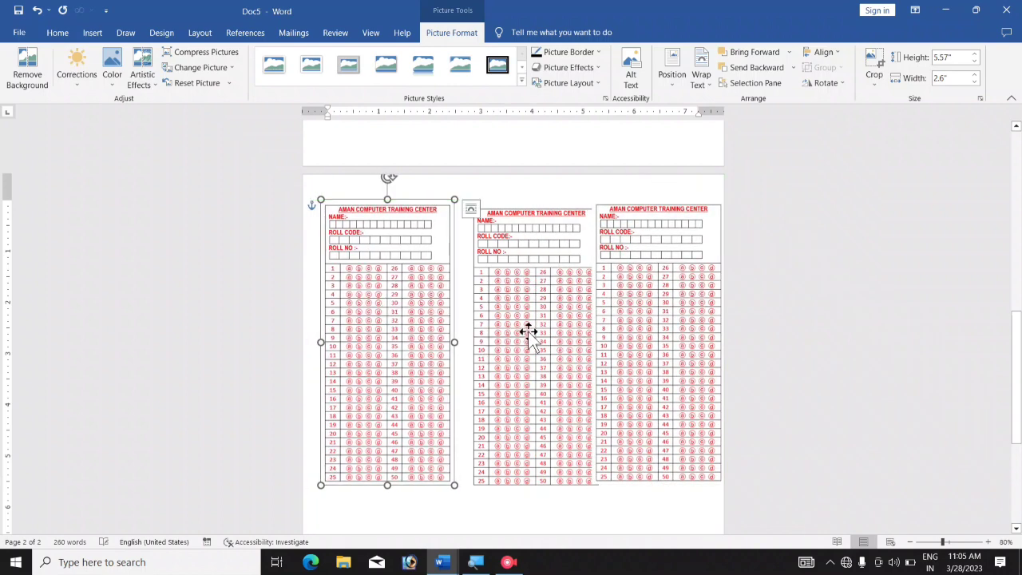
pyautogui.moveTo(527, 334); pyautogui.dragTo(518, 322)
pyautogui.moveTo(671, 336); pyautogui.dragTo(669, 334)
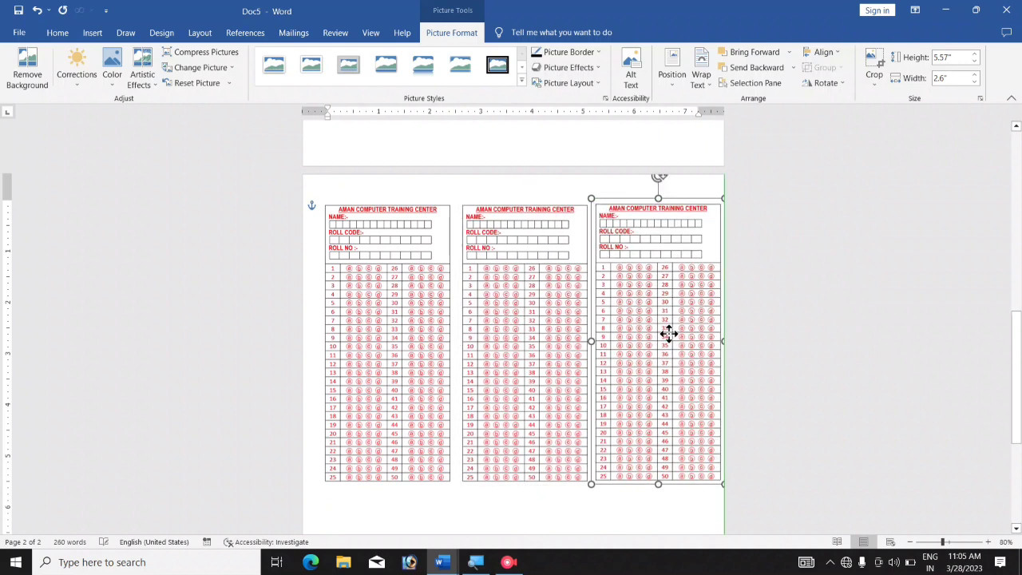
pyautogui.moveTo(406, 331); pyautogui.dragTo(392, 330)
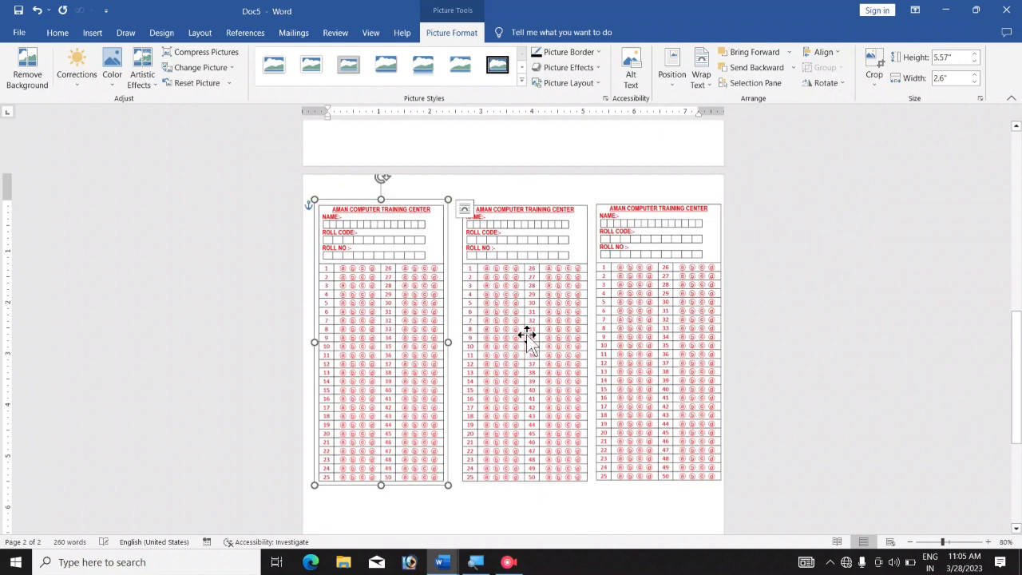
pyautogui.moveTo(527, 335); pyautogui.dragTo(521, 336)
pyautogui.moveTo(658, 330); pyautogui.dragTo(651, 335)
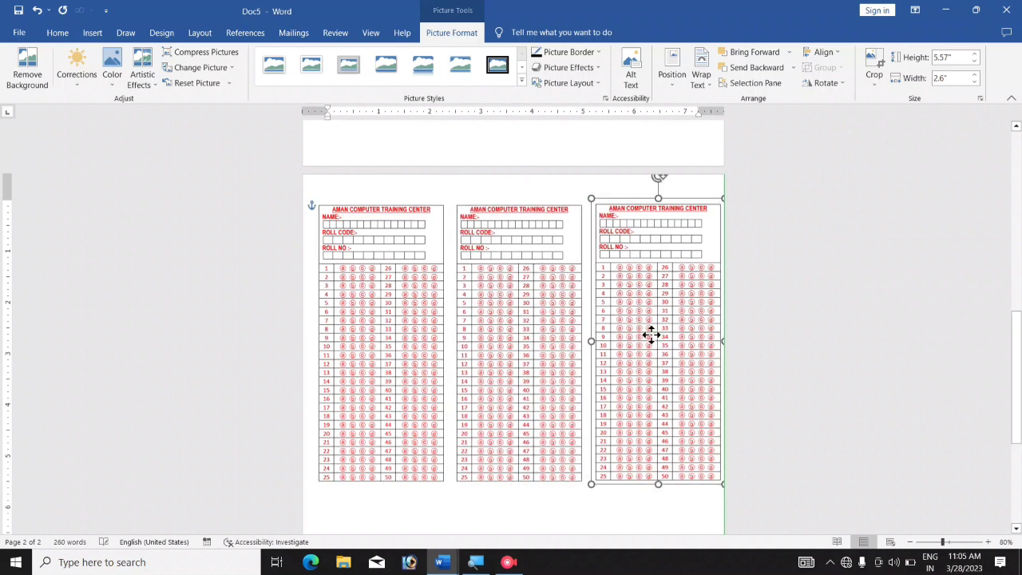
pyautogui.moveTo(370, 334); pyautogui.dragTo(368, 335)
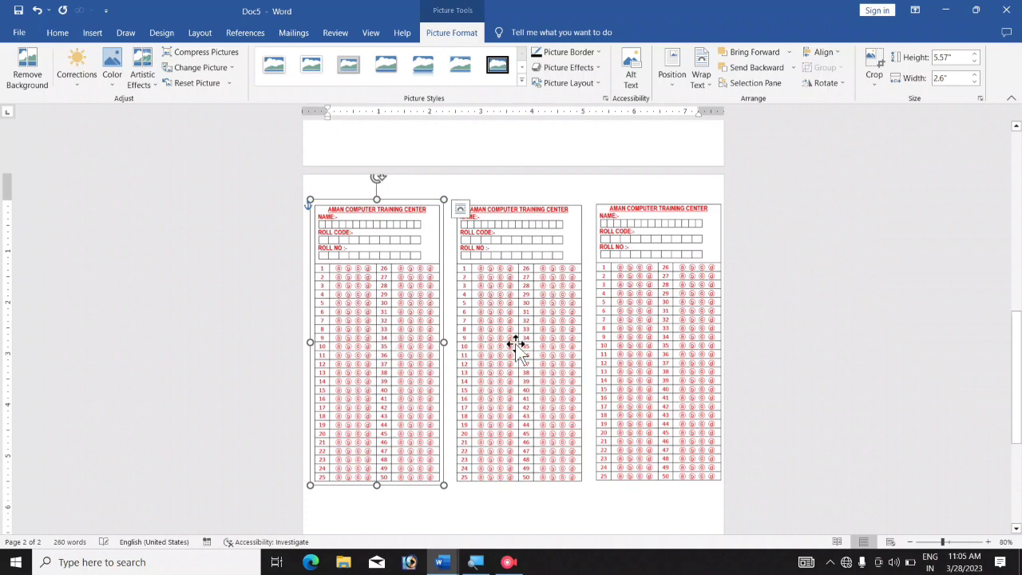
pyautogui.moveTo(516, 342); pyautogui.dragTo(511, 343)
pyautogui.moveTo(654, 354)
pyautogui.mouseDown()
pyautogui.moveTo(636, 357)
pyautogui.moveTo(647, 356)
pyautogui.mouseUp()
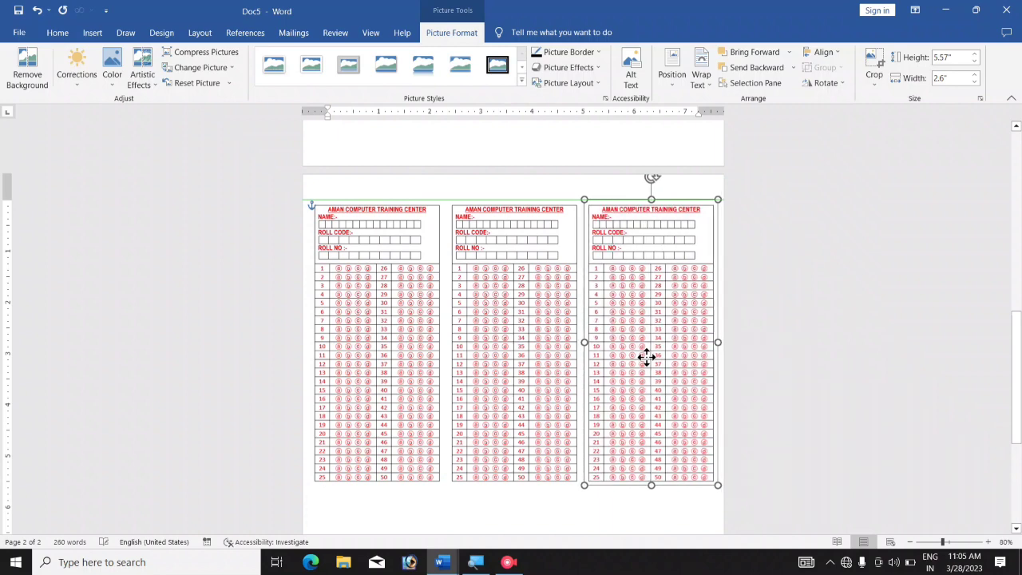
pyautogui.click(552, 509)
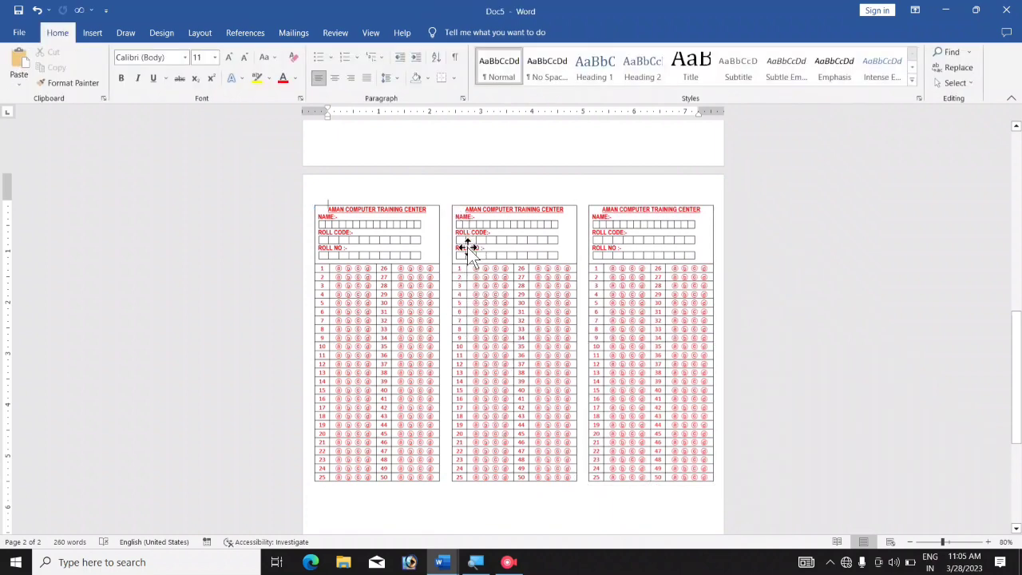
# - Group the three answer sheets into a single object
pyautogui.click(375, 340)
pyautogui.keyDown('ctrl'); pyautogui.click(535, 374); pyautogui.keyUp('ctrl')
pyautogui.keyDown('ctrl'); pyautogui.click(640, 377); pyautogui.keyUp('ctrl')
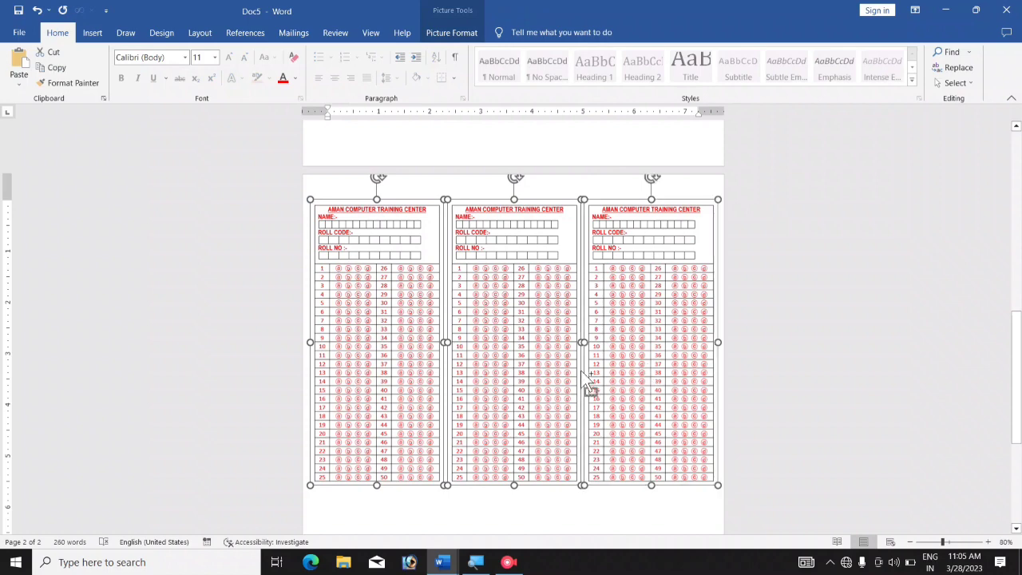
pyautogui.rightClick(493, 332)
pyautogui.moveTo(639, 190)
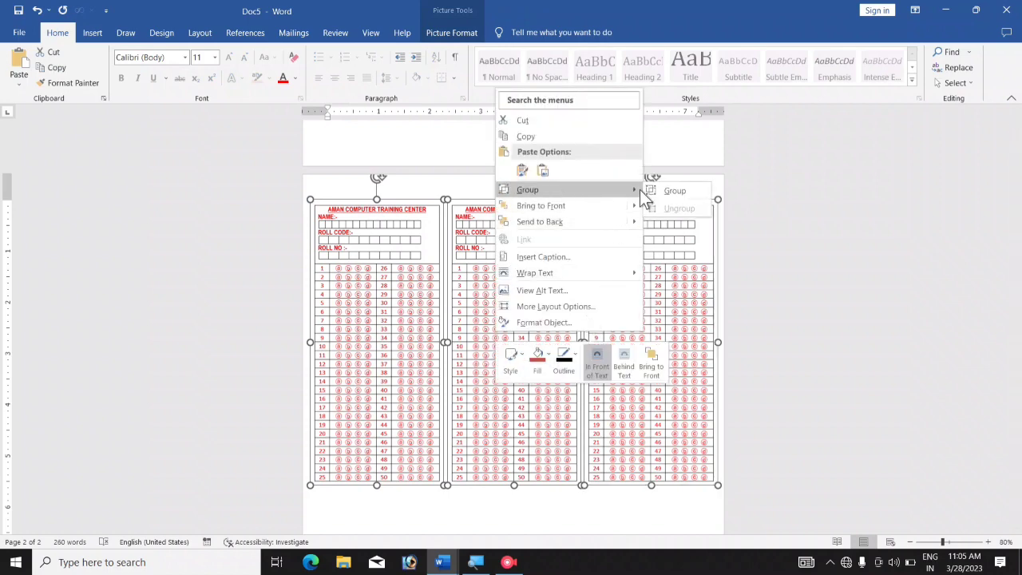
pyautogui.click(674, 190)
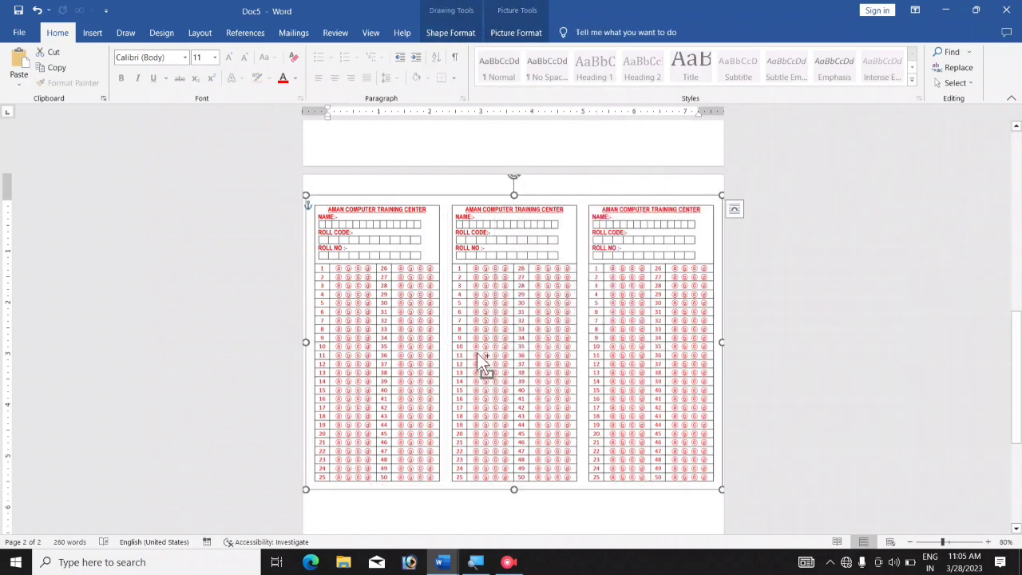
# - Copy the grouped row, align the duplicate directly beneath the original, and open the print preview
pyautogui.hotkey('ctrl', 'c')
pyautogui.hotkey('ctrl', 'v')
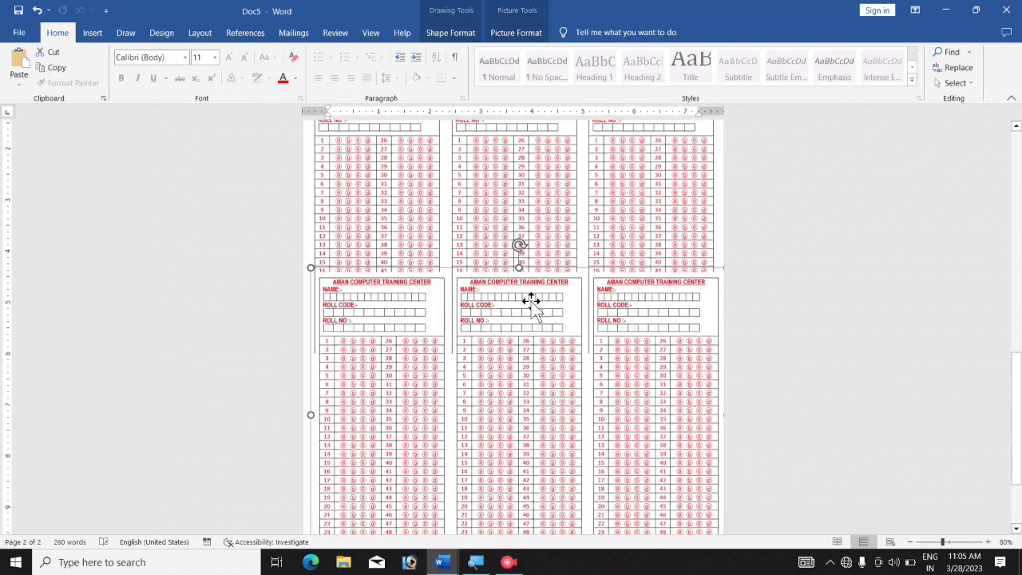
pyautogui.scroll(-3, 531, 299)
pyautogui.moveTo(495, 279)
pyautogui.mouseDown()
pyautogui.moveTo(498, 360)
pyautogui.moveTo(514, 374)
pyautogui.moveTo(536, 349)
pyautogui.moveTo(529, 372)
pyautogui.mouseUp()
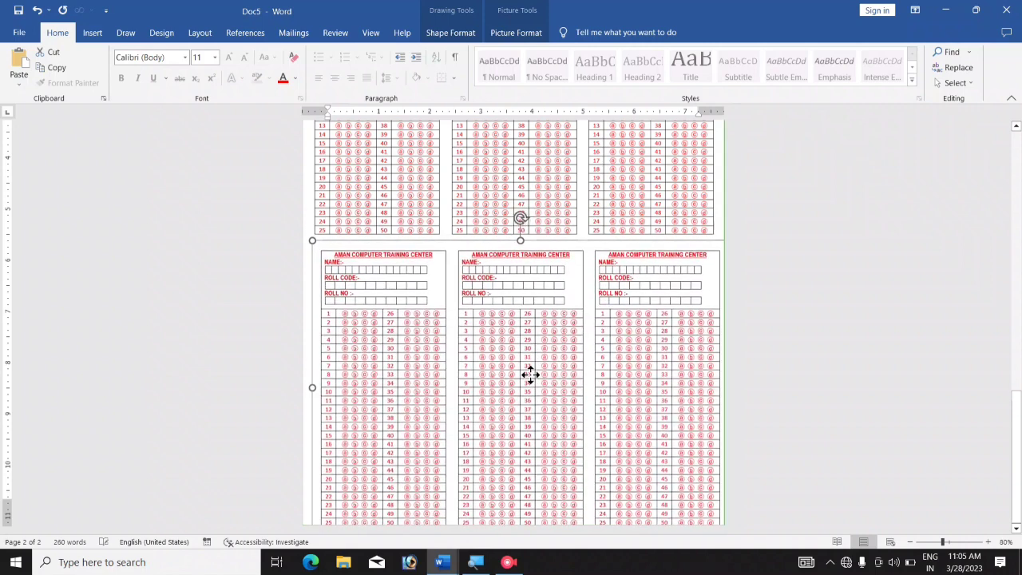
pyautogui.press('Left')
pyautogui.press('Left')
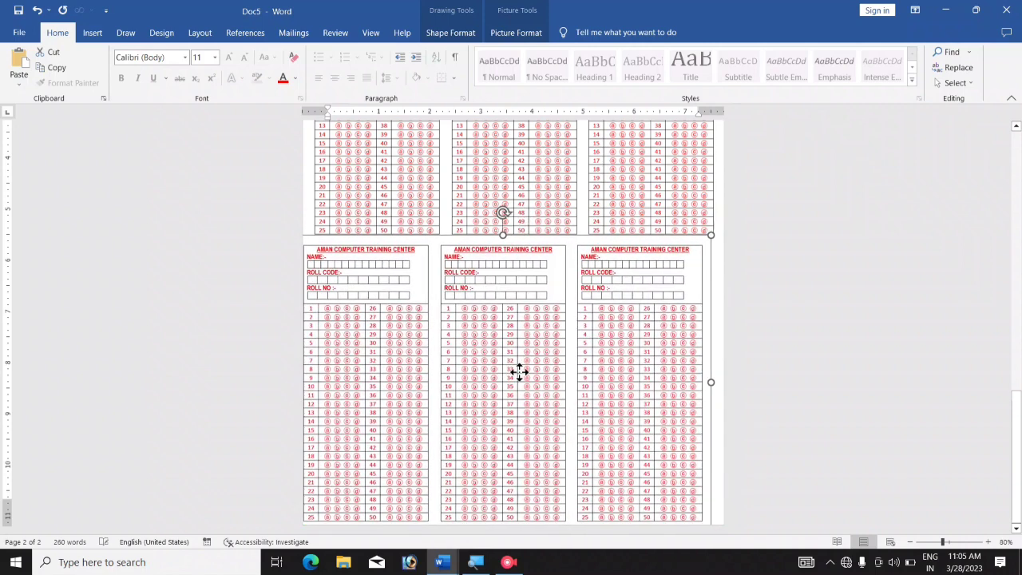
pyautogui.press('Right')
pyautogui.press('Right')
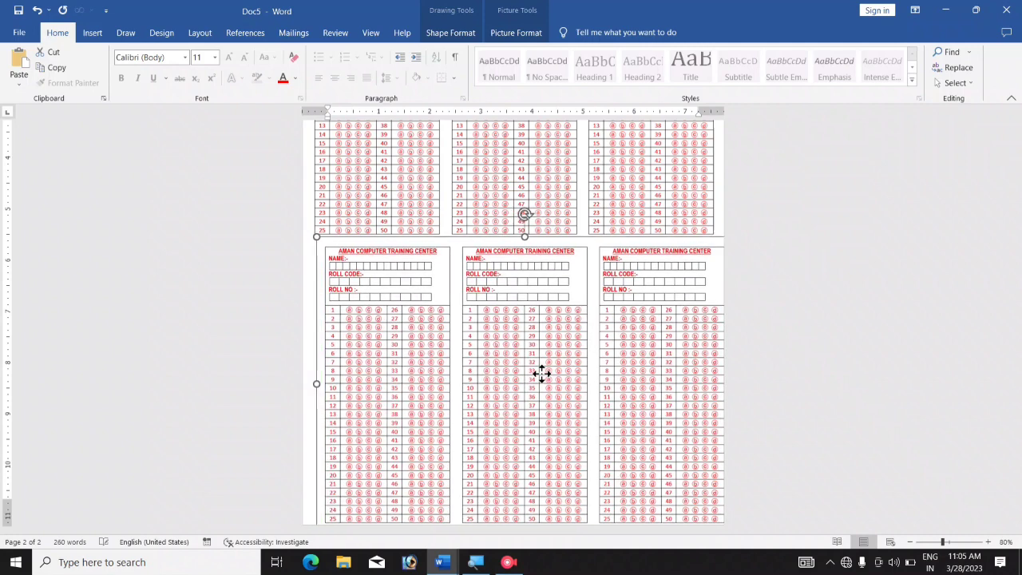
pyautogui.hotkey('ctrl', 'Up')
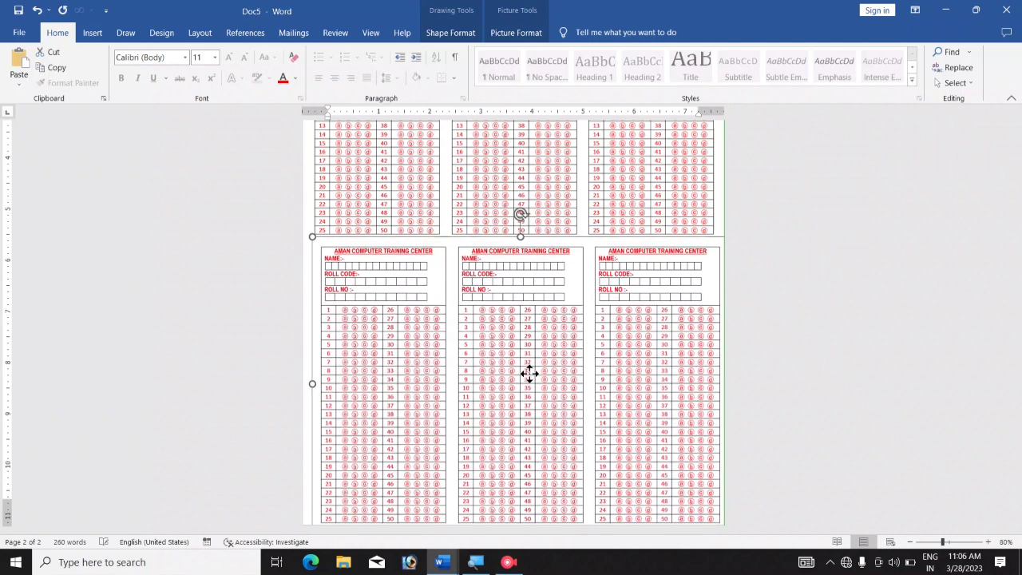
pyautogui.hotkey('ctrl', 'Right')
pyautogui.hotkey('ctrl', 'Left')
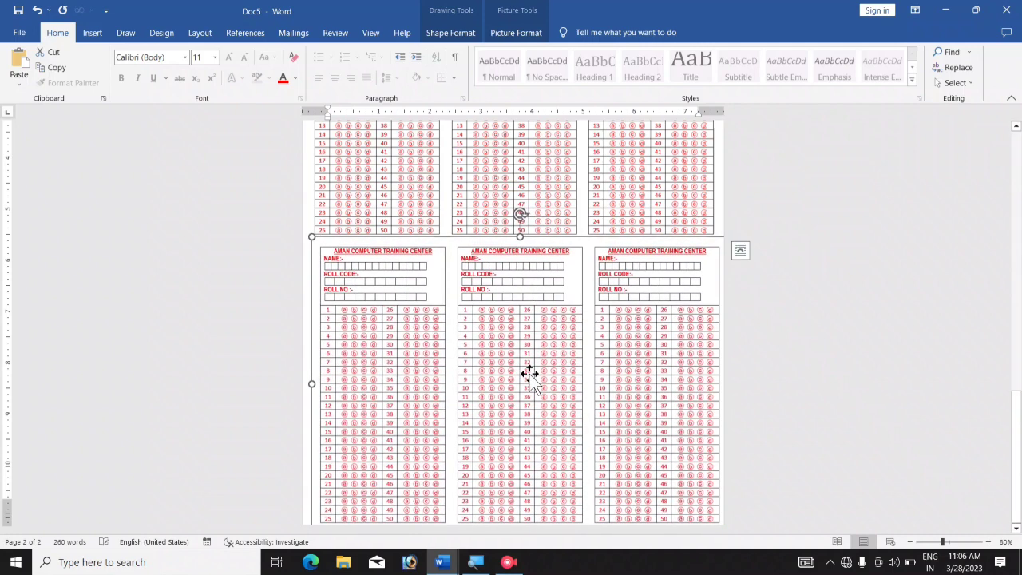
pyautogui.hotkey('ctrl', 'Up')
pyautogui.hotkey('ctrl', 'Up')
pyautogui.hotkey('ctrl', 'Up')
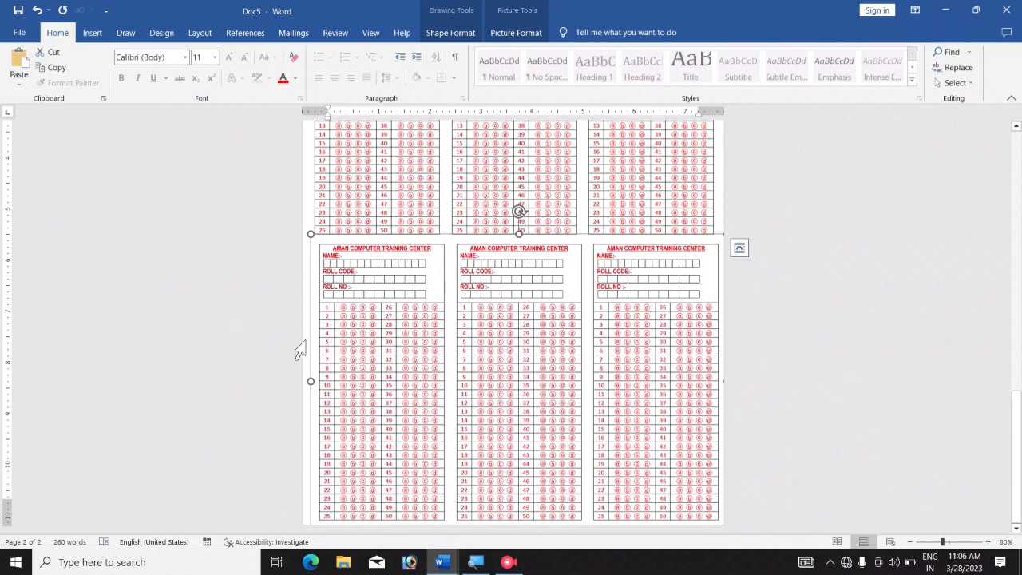
pyautogui.hotkey('ctrl', 'p')
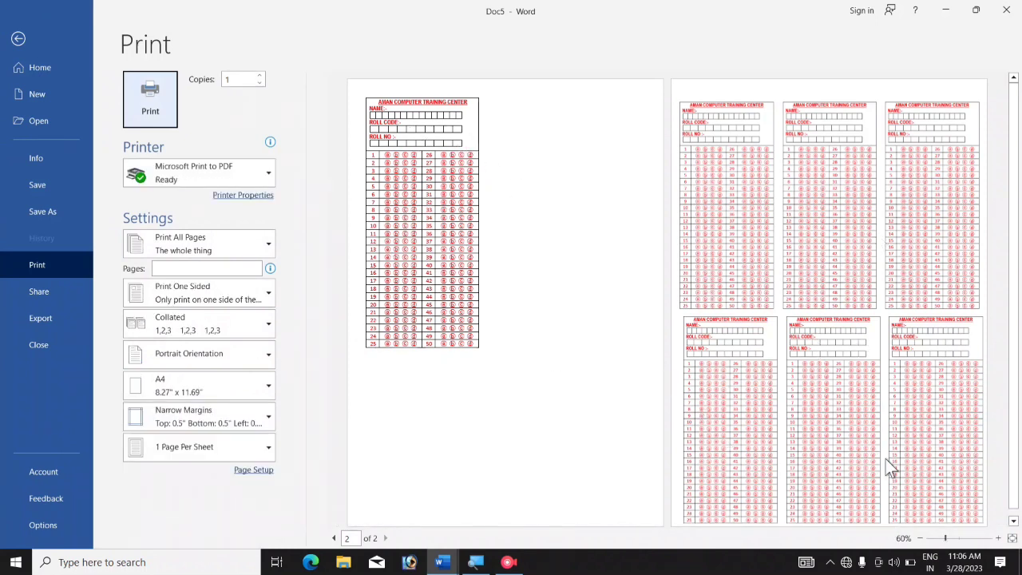
# - Zoom the print preview to 130% and scroll to view page 2's six answer sheets
pyautogui.click(998, 538)
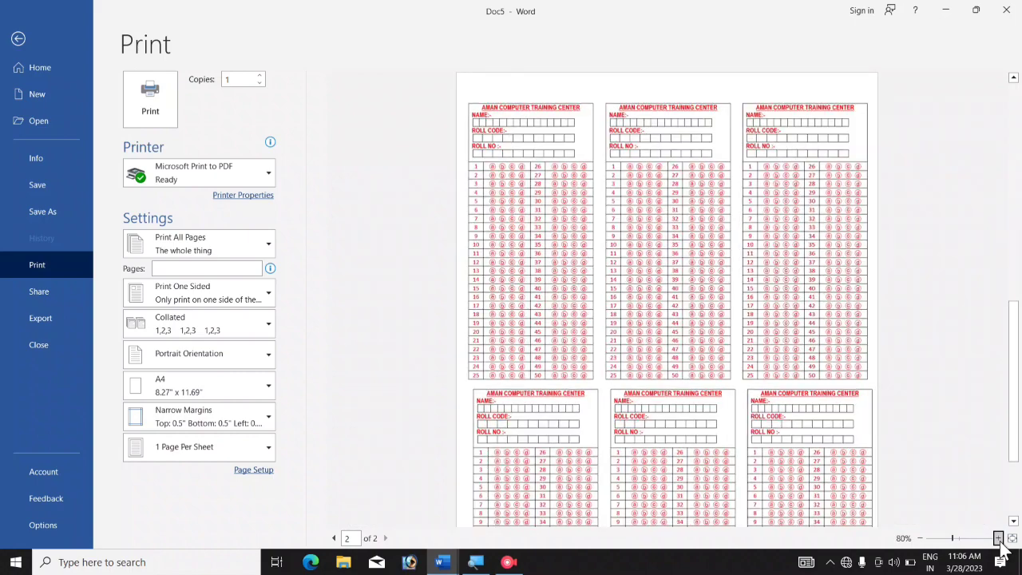
pyautogui.click(998, 539)
pyautogui.scroll(5, 878, 423)
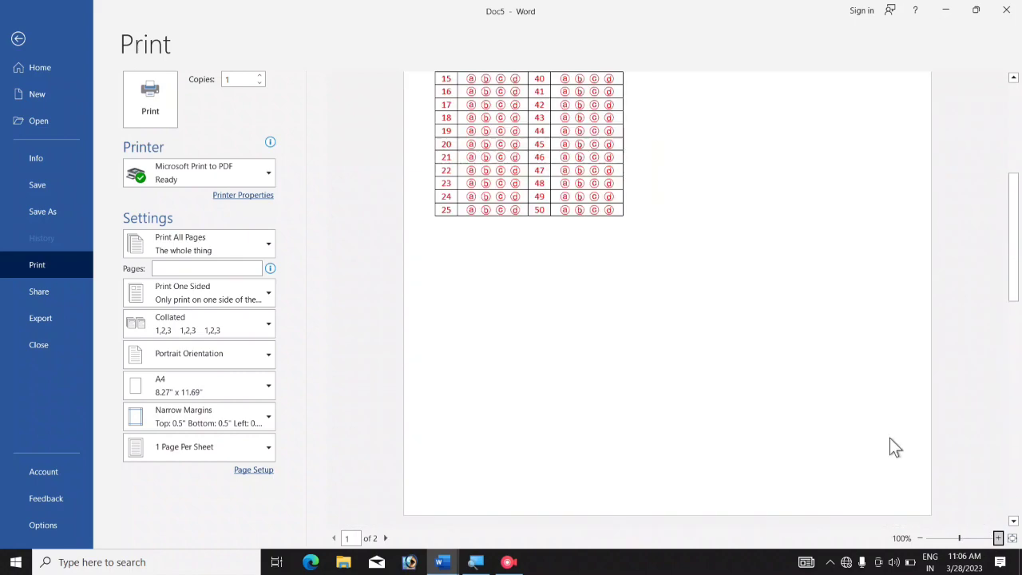
pyautogui.click(998, 538)
pyautogui.click(999, 538)
pyautogui.click(998, 538)
pyautogui.scroll(-5, 815, 342)
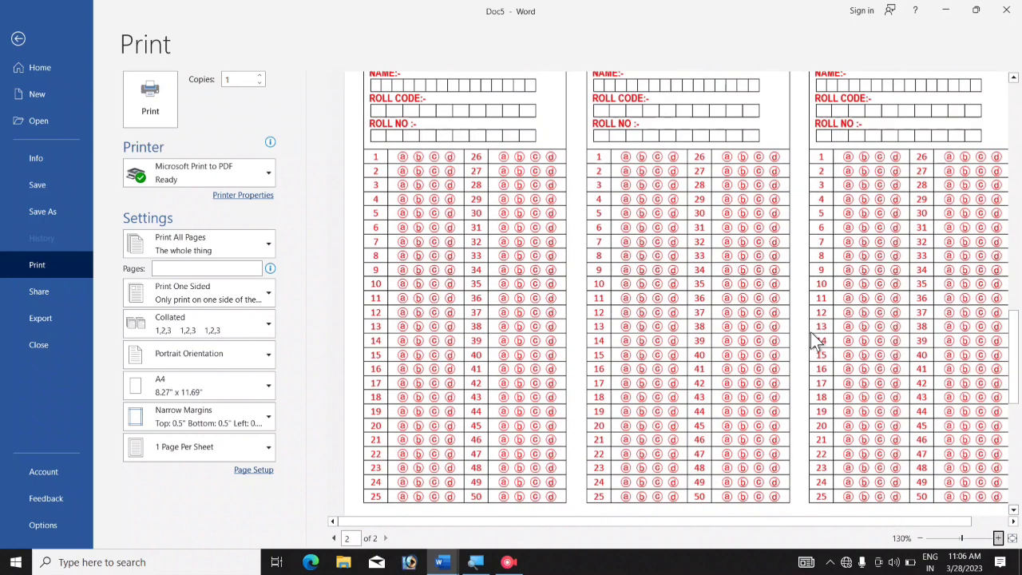
pyautogui.scroll(1, 815, 342)
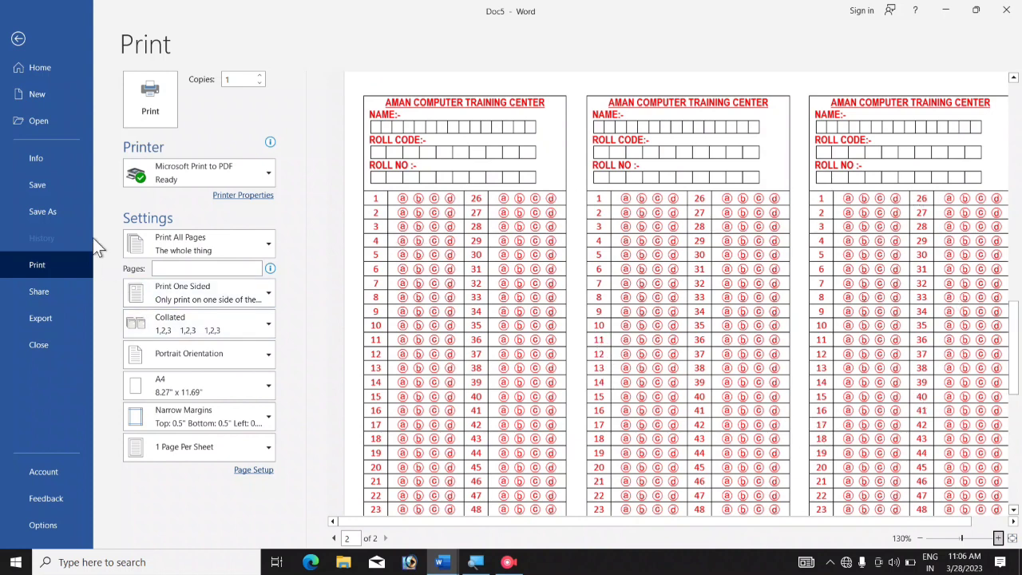
# - Begin saving Doc5 as a PDF in Downloads, then close the dialog without saving
pyautogui.click(57, 212)
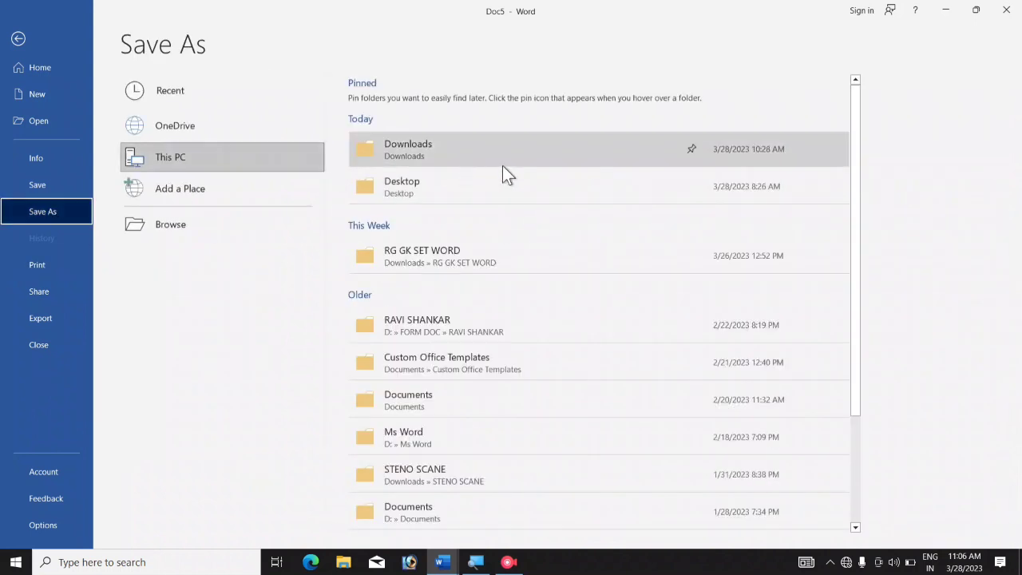
pyautogui.click(502, 163)
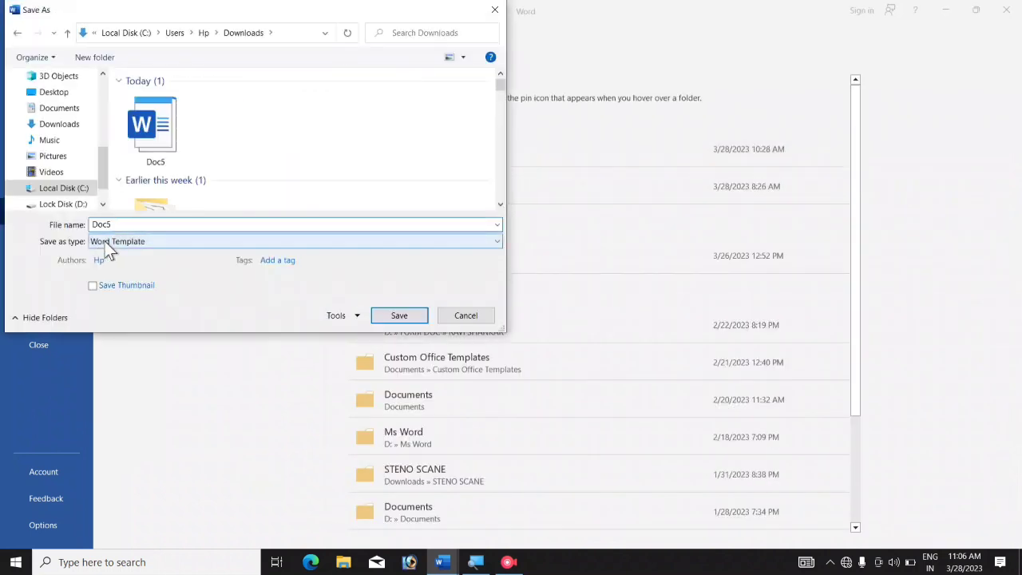
pyautogui.click(104, 242)
pyautogui.click(104, 313)
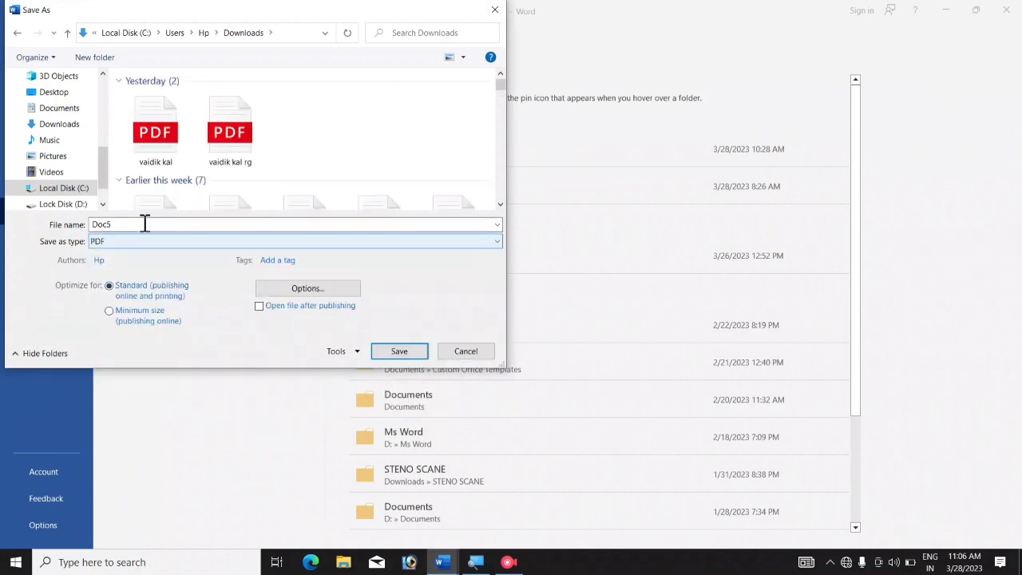
pyautogui.doubleClick(146, 224)
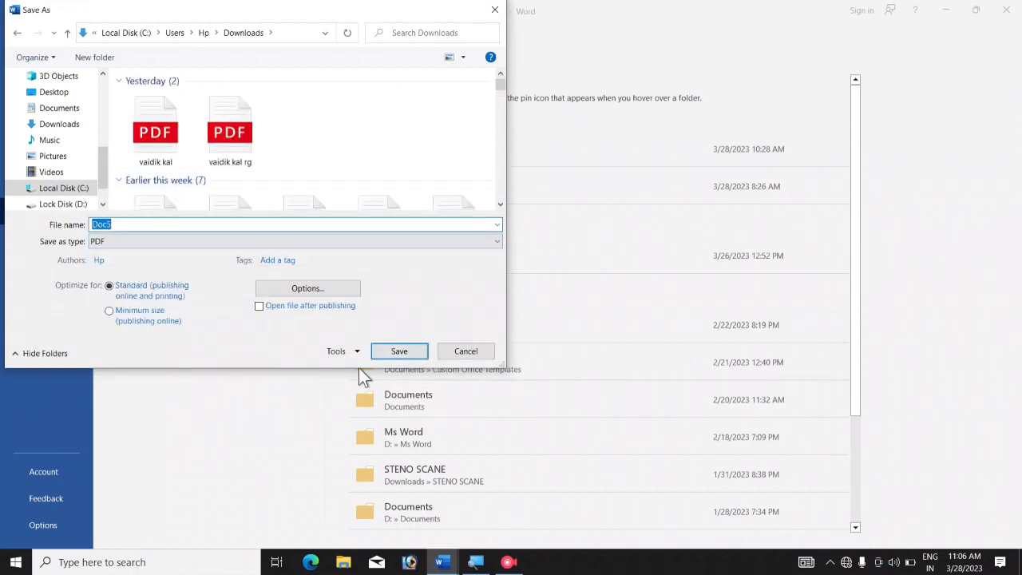
pyautogui.click(496, 11)
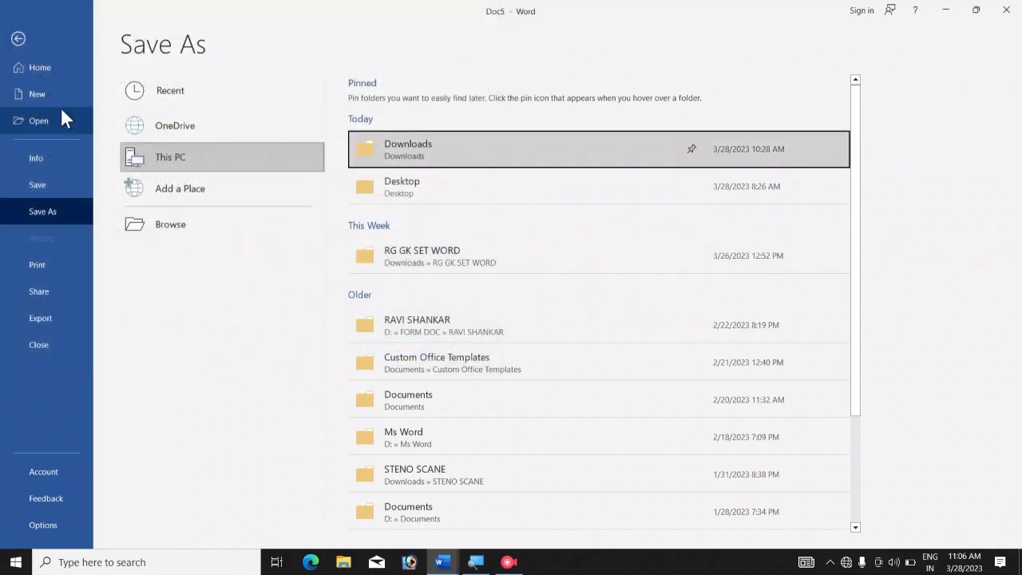
# - Exit the Save As page to the document and scroll up to the original answer sheet on page 1
pyautogui.click(18, 38)
pyautogui.scroll(-3, 548, 390)
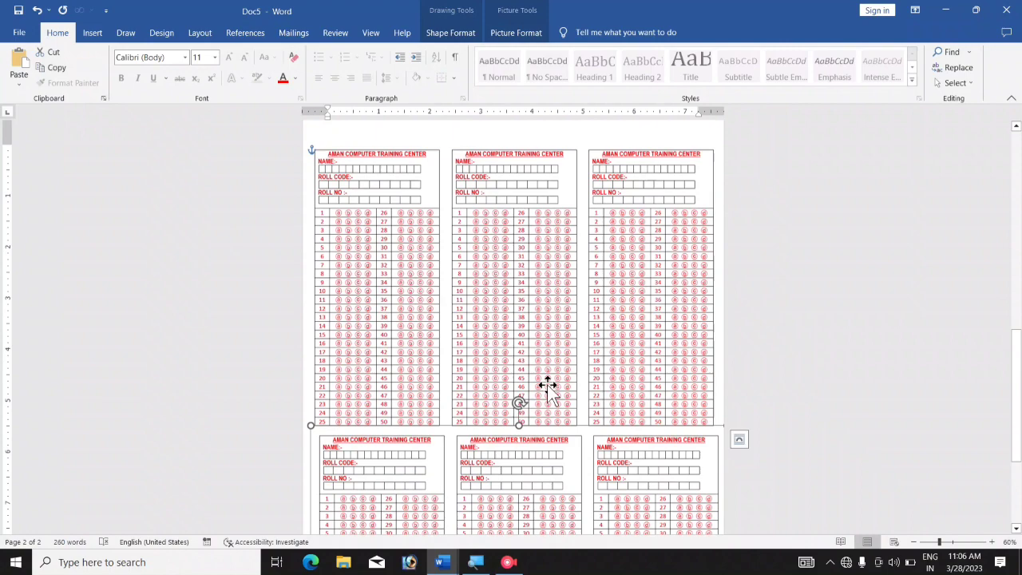
pyautogui.scroll(-2, 548, 391)
pyautogui.scroll(-2, 547, 390)
pyautogui.keyDown('ctrl'); pyautogui.scroll(5, 548, 390); pyautogui.keyUp('ctrl')
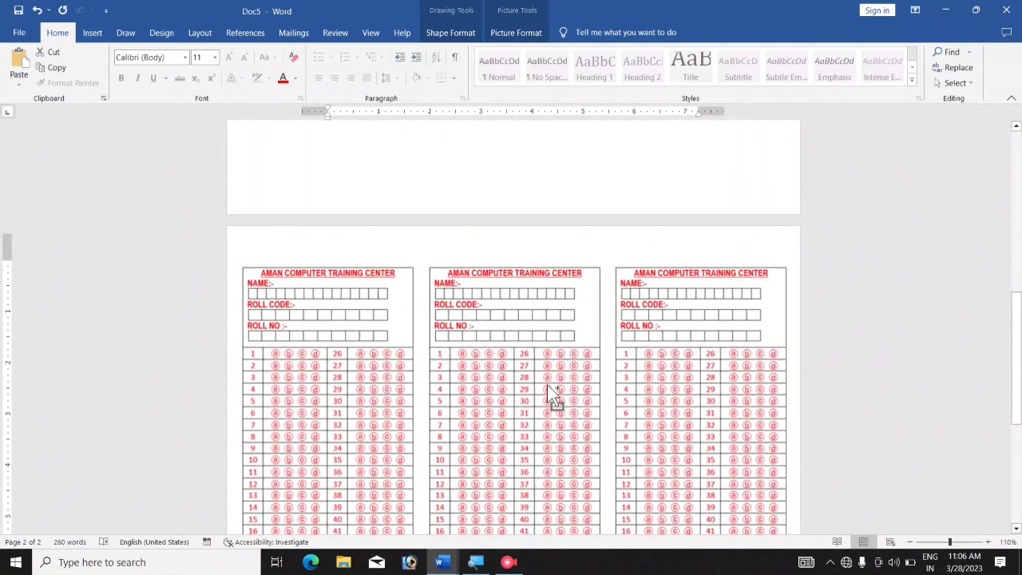
pyautogui.scroll(-1, 548, 390)
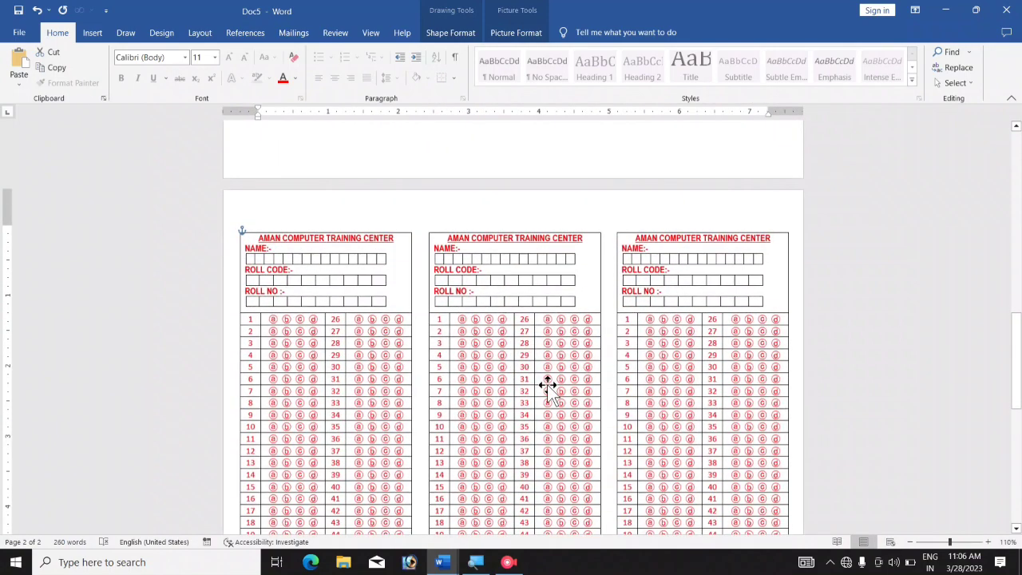
pyautogui.scroll(1, 547, 389)
pyautogui.scroll(3, 548, 387)
pyautogui.scroll(6, 548, 383)
pyautogui.scroll(6, 548, 383)
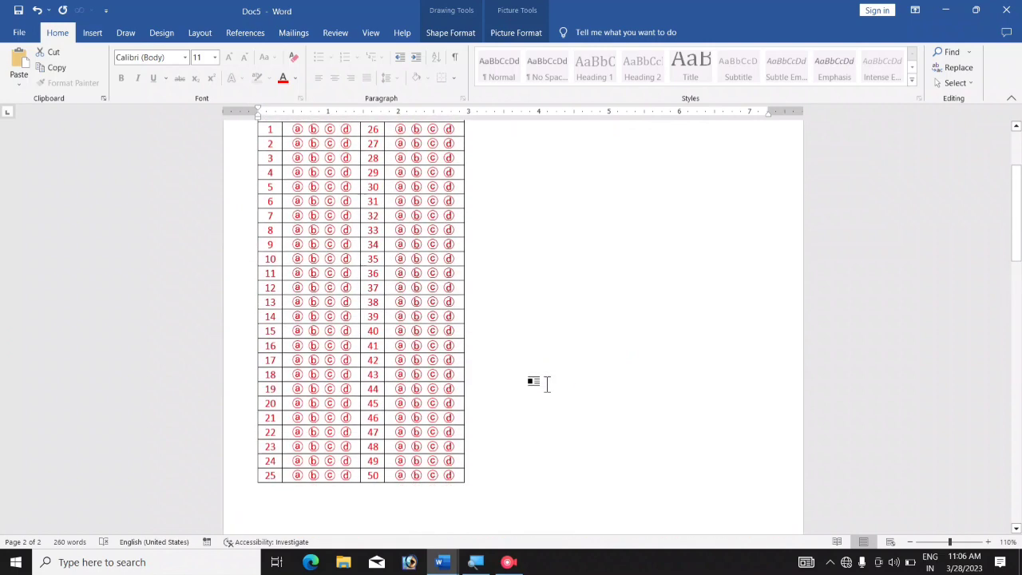
pyautogui.scroll(4, 547, 383)
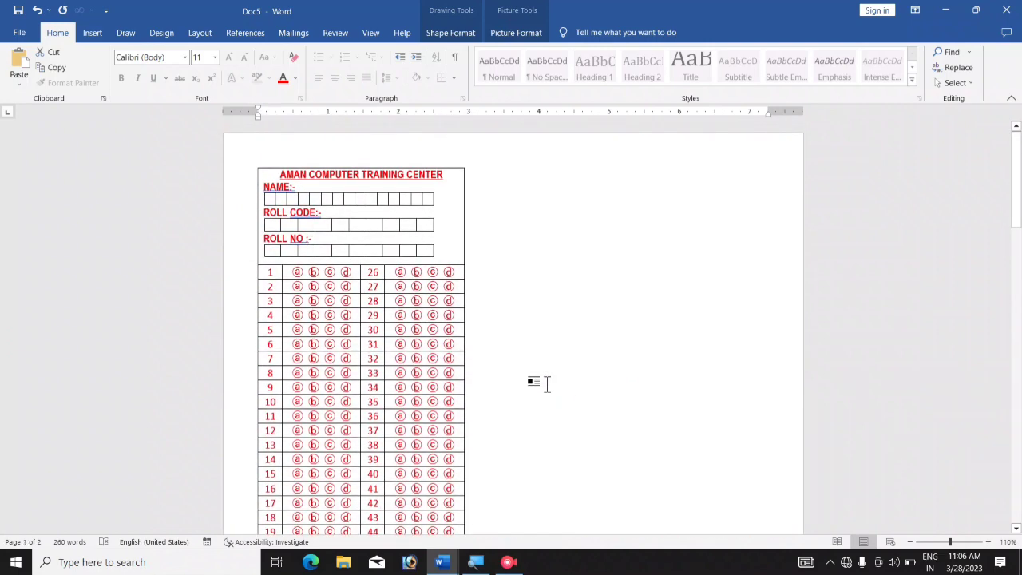